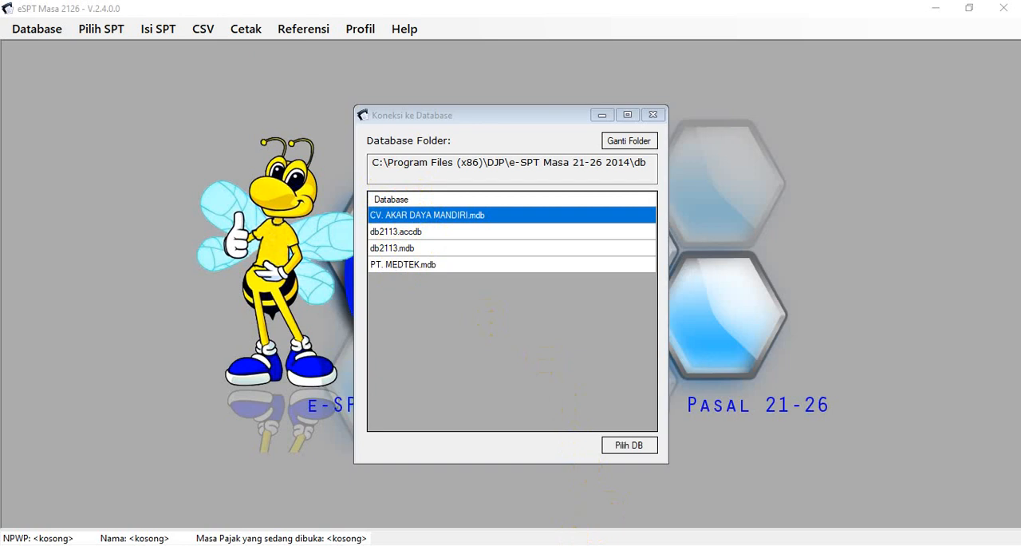
Switch to File Explorer and open the folder C:\Program Files (x86)\DJP\e-SPT Masa 21-26 2014\db
mouse_move(422, 545)
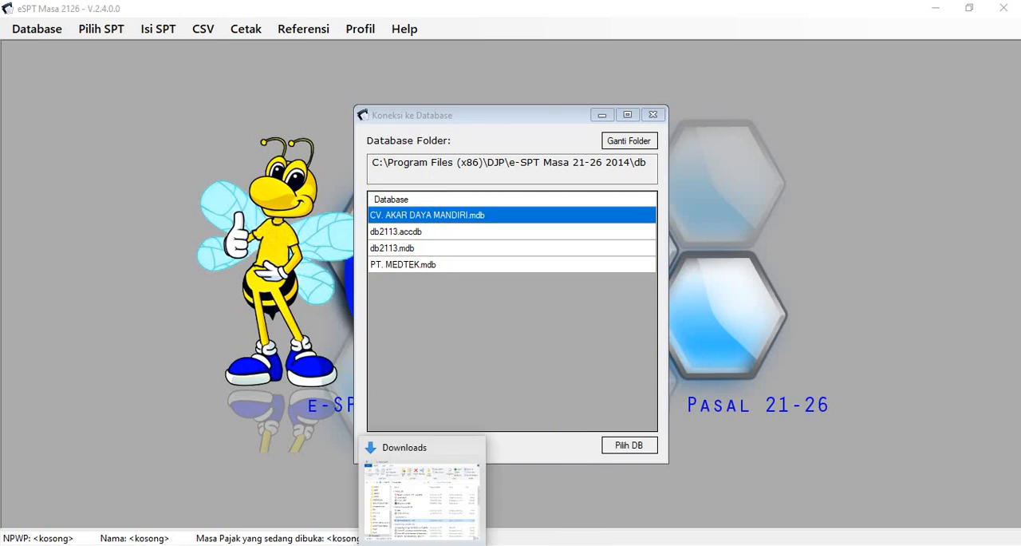
left_click(422, 491)
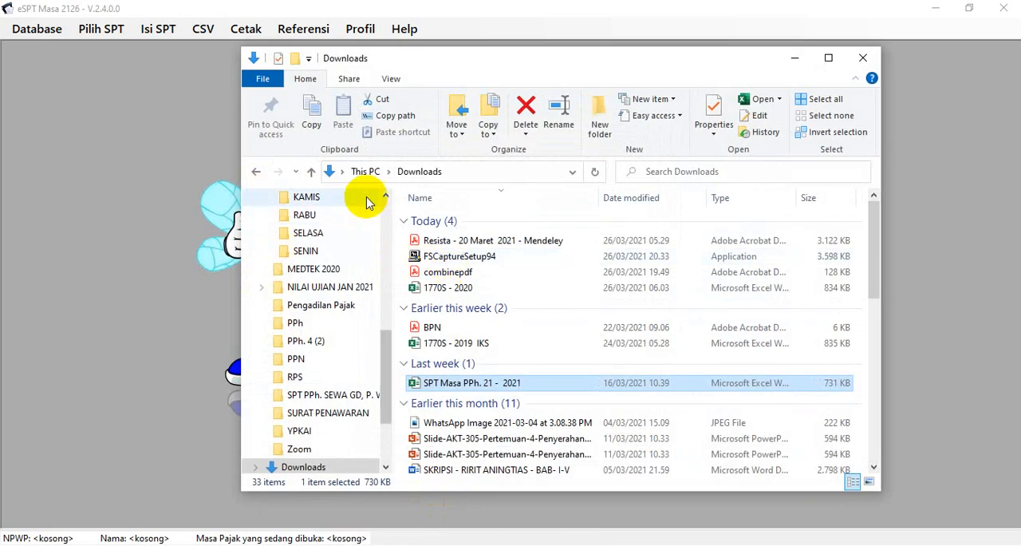
left_click(364, 172)
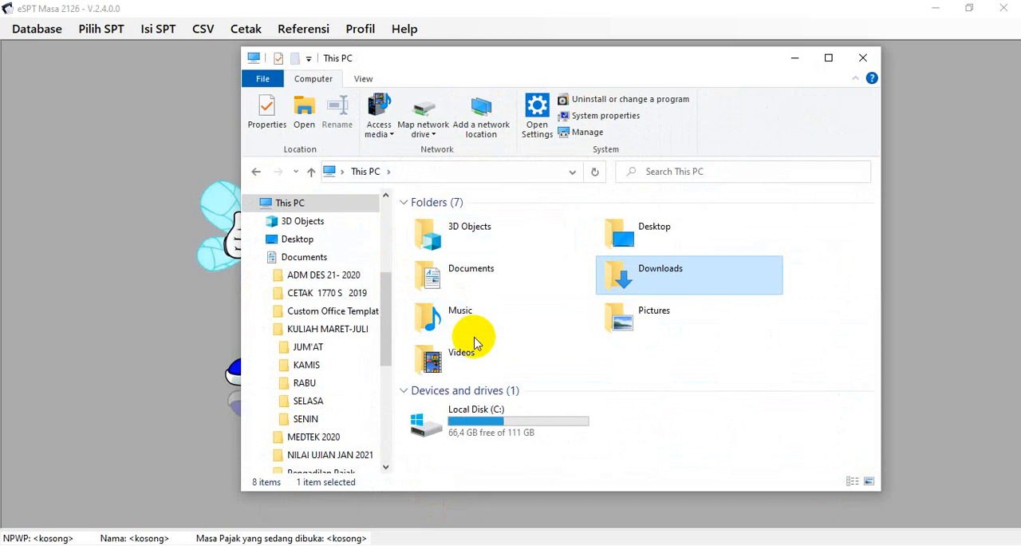
double_click(423, 427)
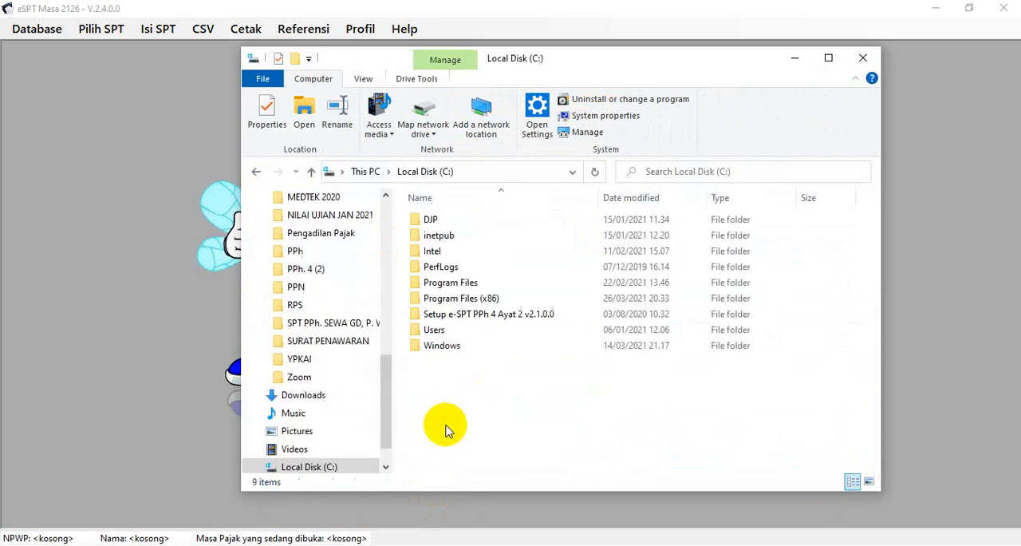
double_click(460, 306)
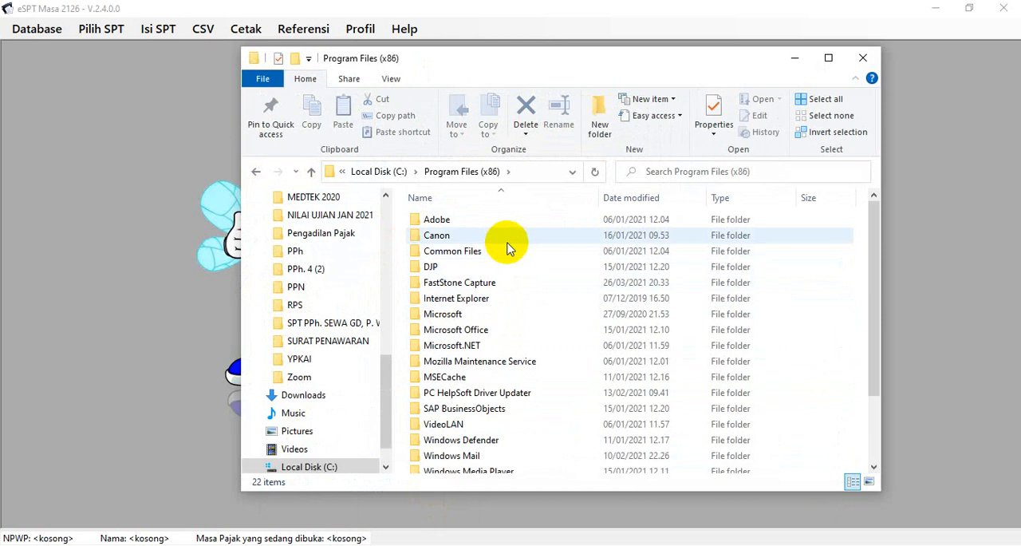
double_click(435, 269)
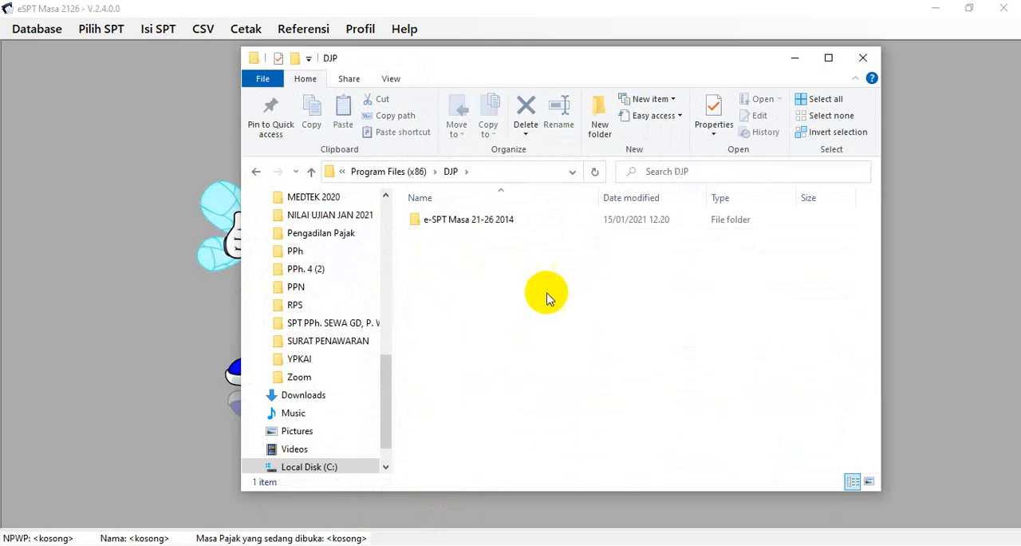
double_click(483, 228)
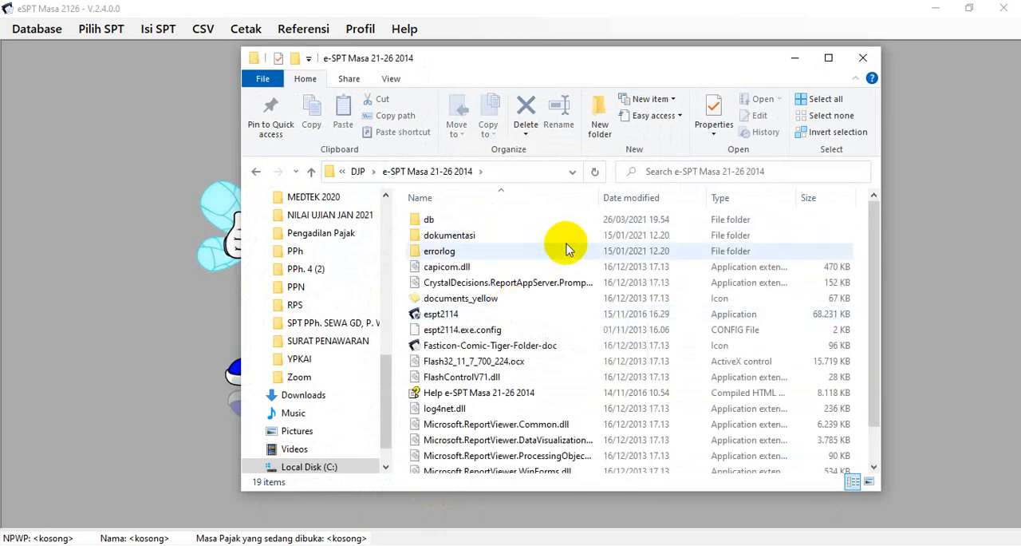
double_click(431, 221)
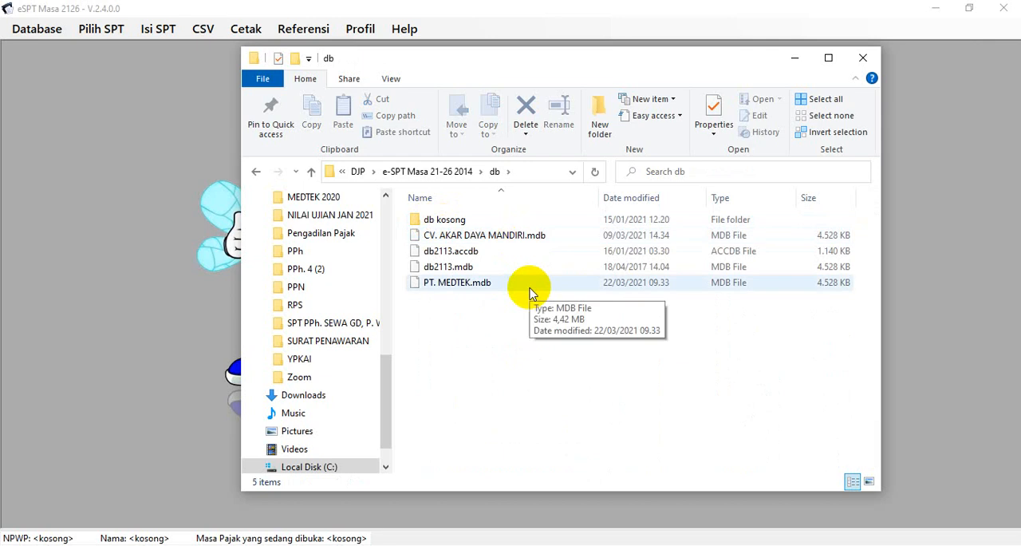
Delete the db2113.mdb file from the db folder
left_click(469, 268)
right_click(468, 267)
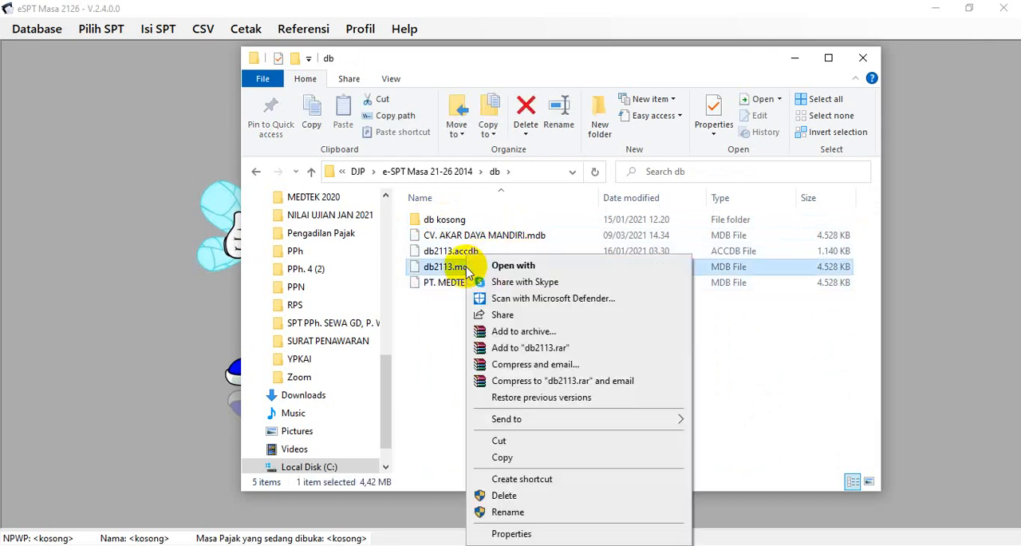
left_click(505, 495)
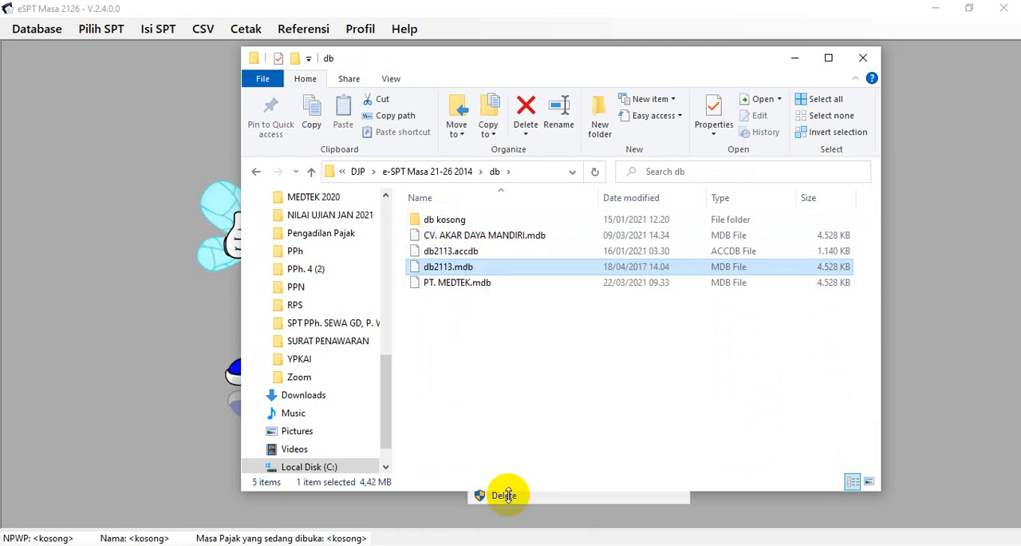
Copy db2113.mdb from the db kosong subfolder into the parent db folder, granting administrator permission
left_click(445, 221)
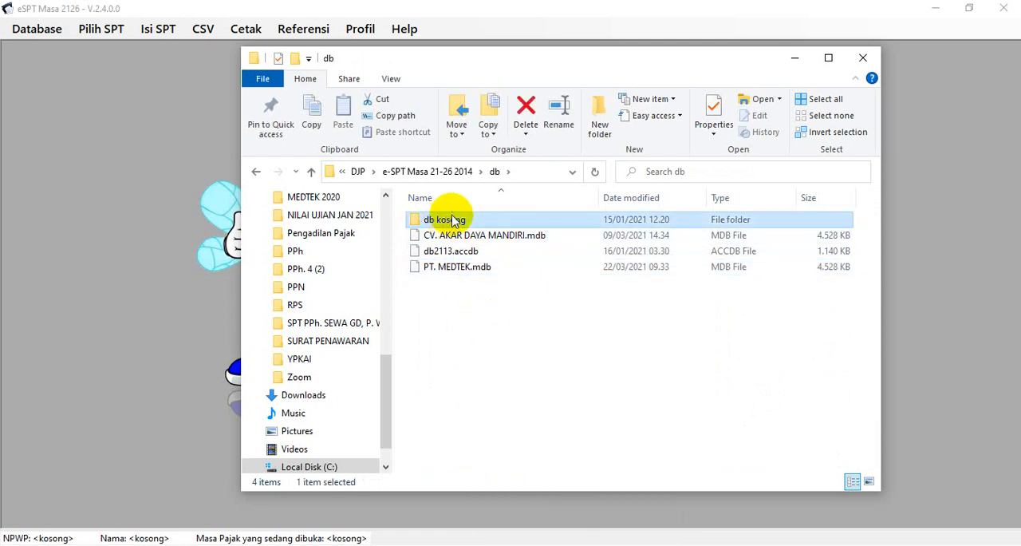
double_click(423, 221)
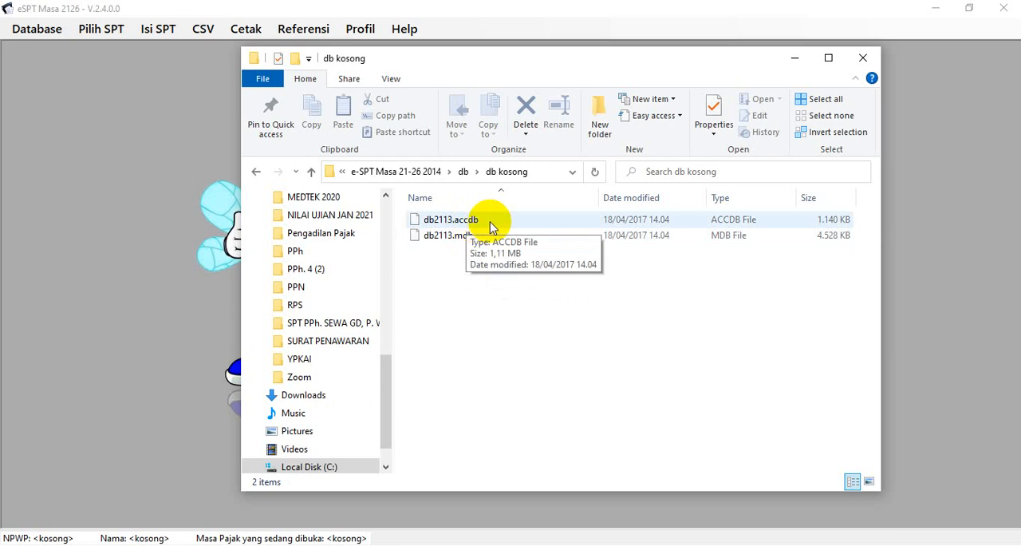
right_click(450, 236)
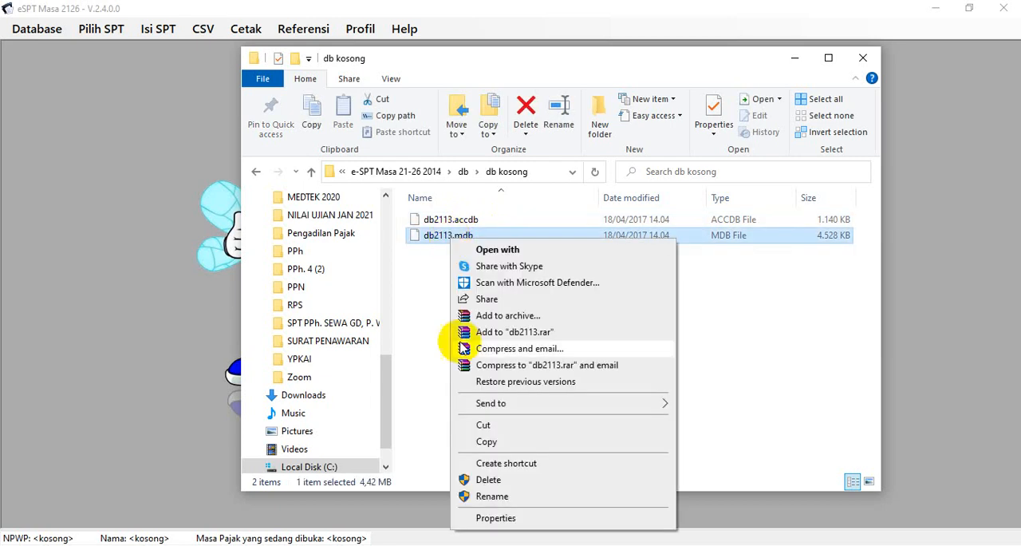
left_click(484, 441)
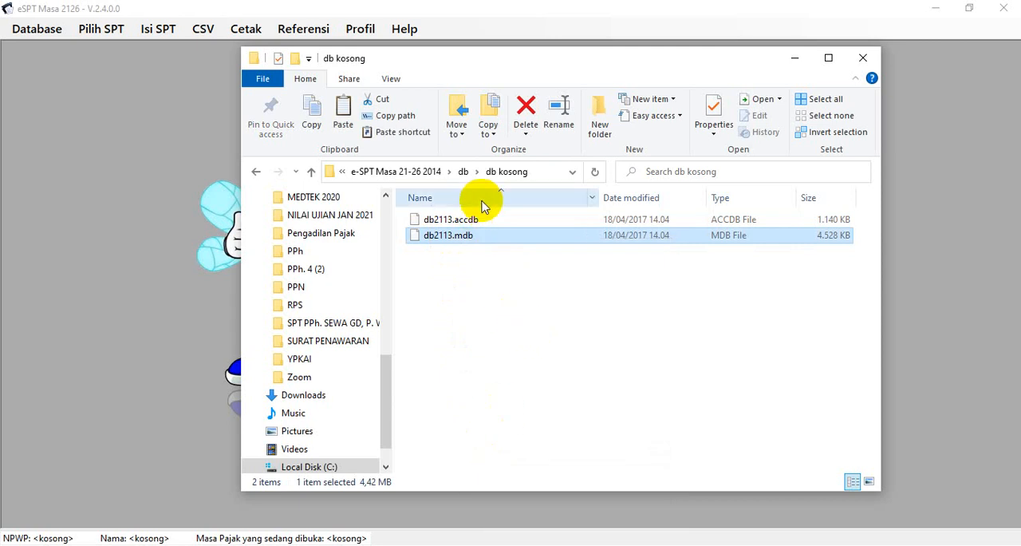
left_click(463, 171)
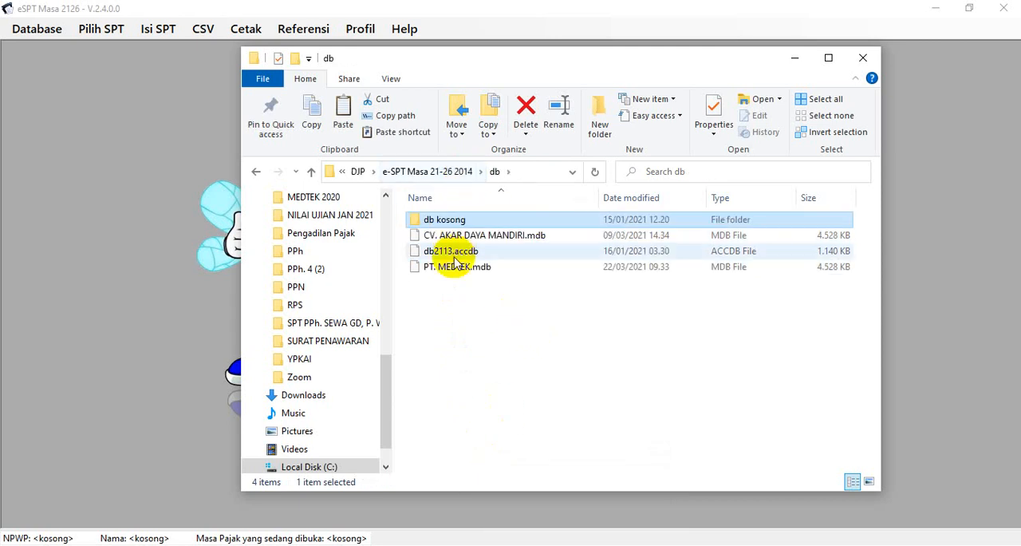
right_click(419, 290)
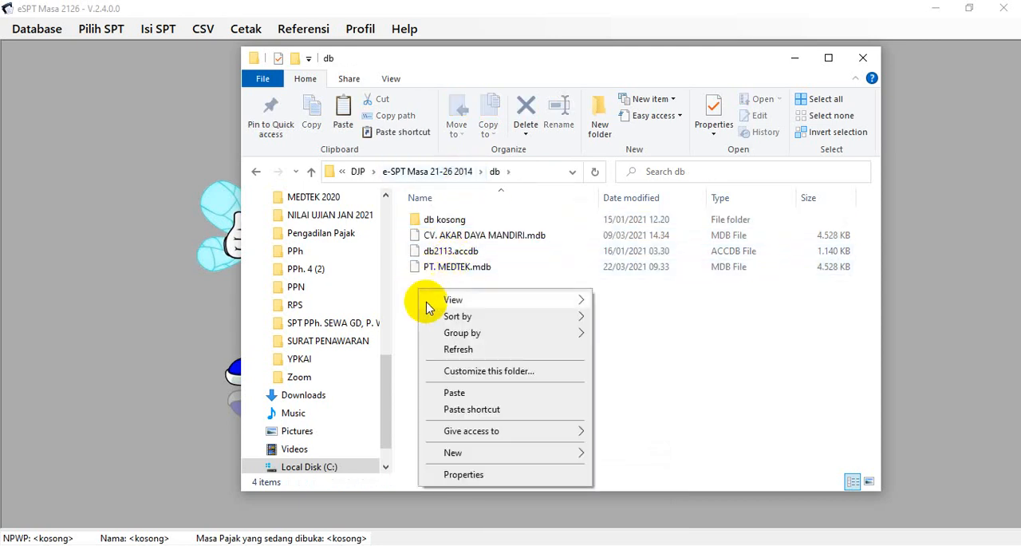
left_click(451, 394)
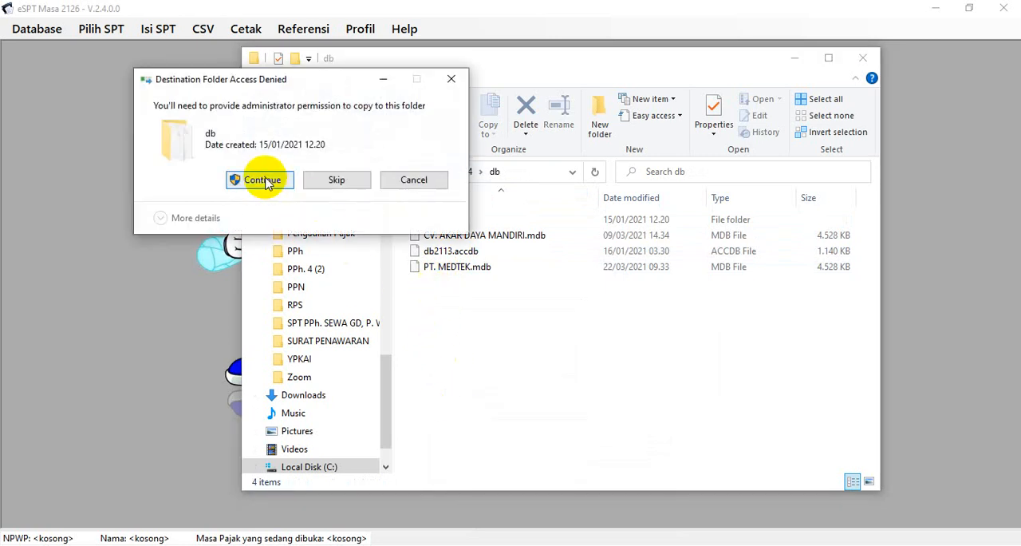
left_click(263, 179)
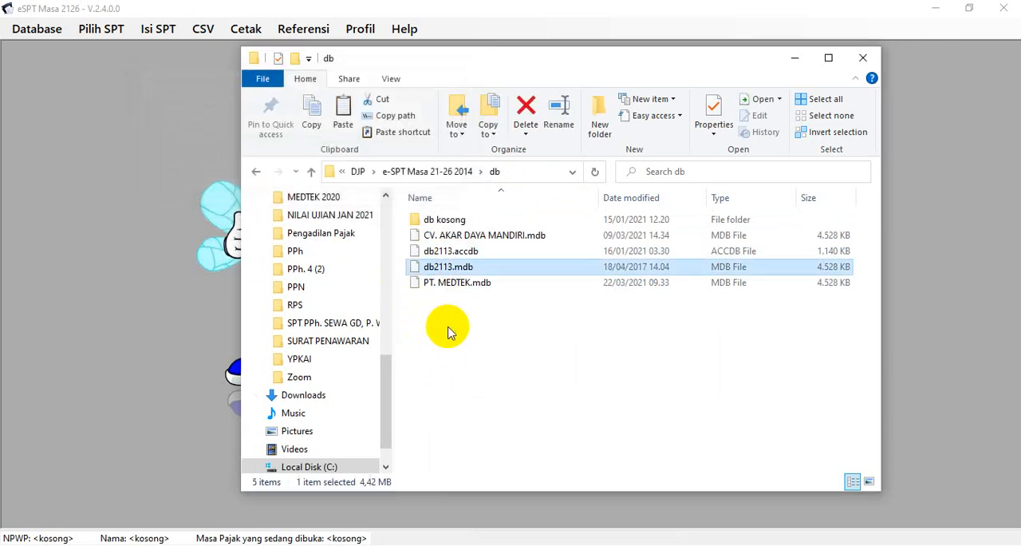
Check the taxpayer's company name in the Excel workbook SPT Masa PPh. 21 - 2021, and return to the db folder
right_click(464, 270)
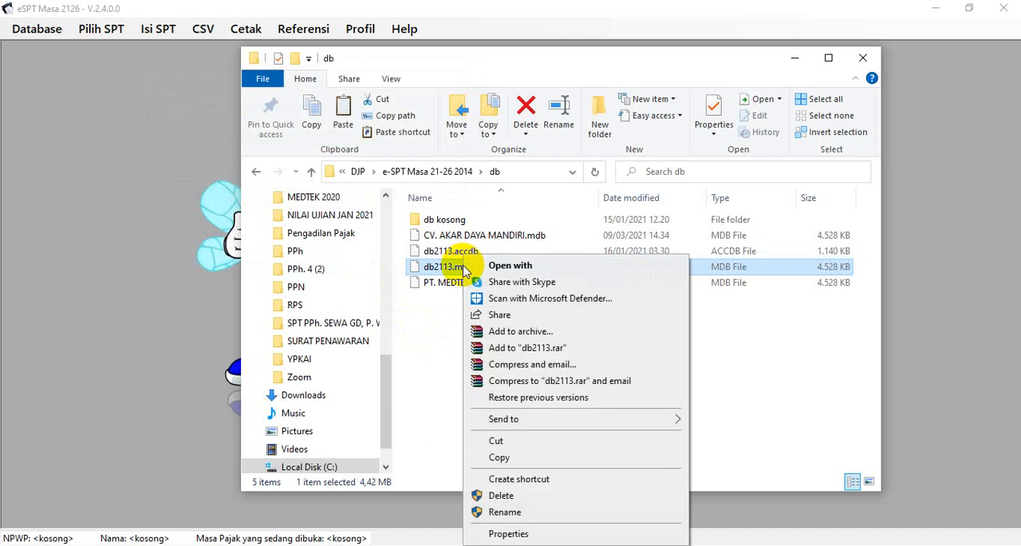
left_click(493, 512)
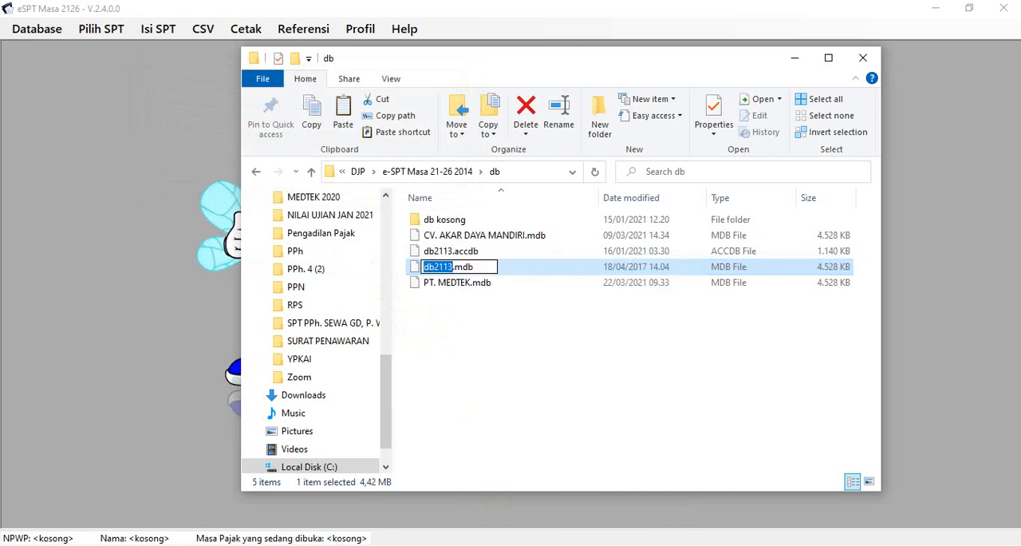
mouse_move(532, 545)
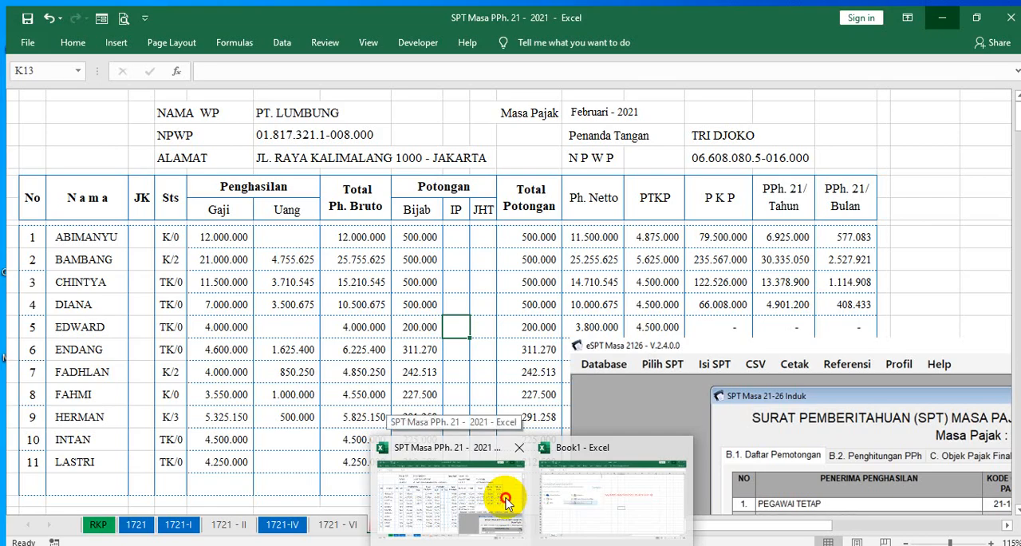
left_click(509, 467)
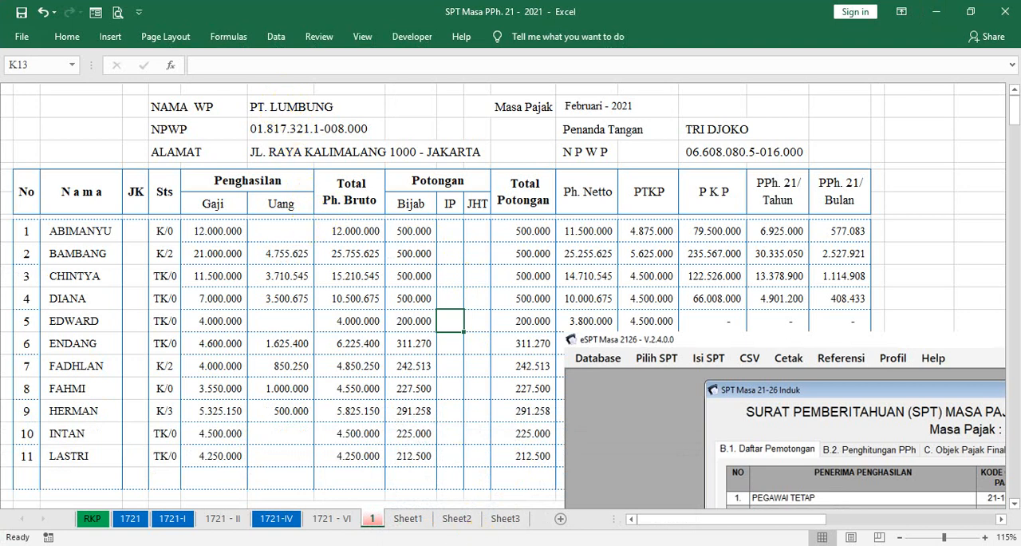
mouse_move(495, 545)
left_click(364, 487)
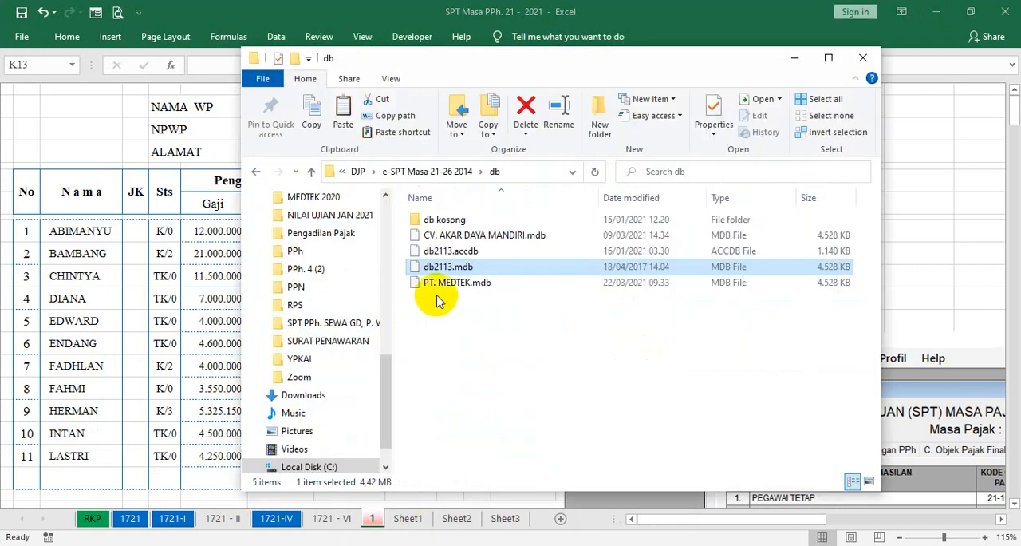
Rename the copied db2113.mdb in the db folder as PT. LUMBUNG.mdb
right_click(436, 265)
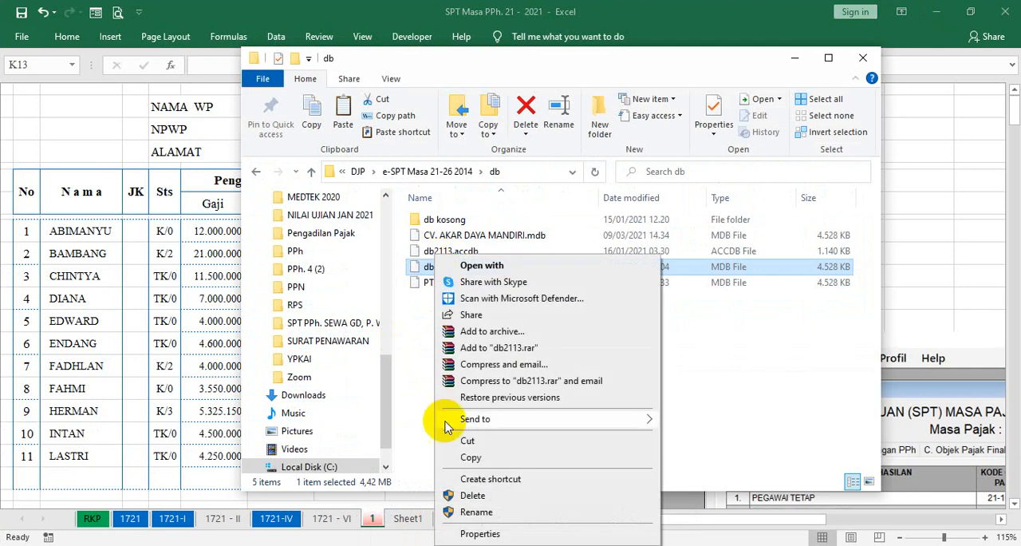
left_click(477, 511)
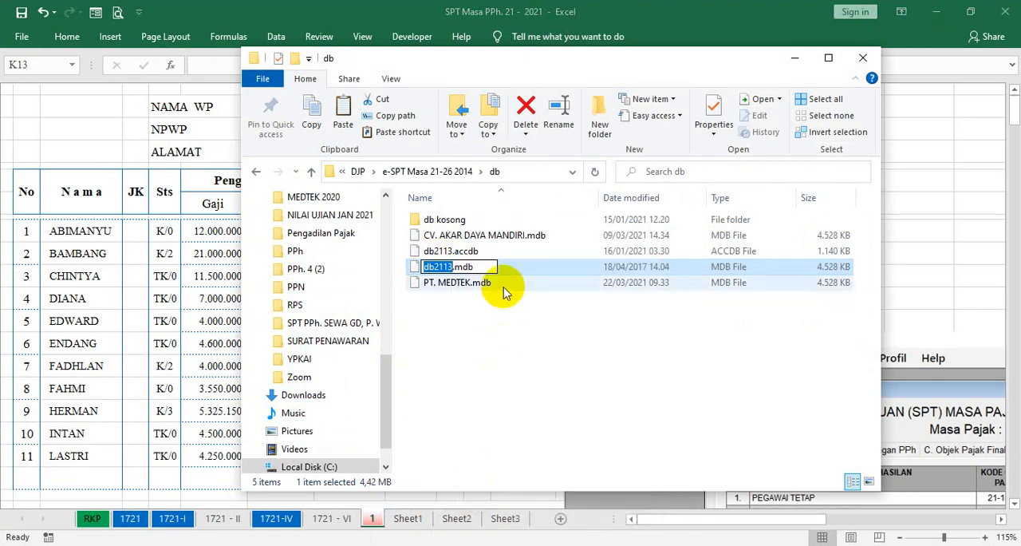
type("PT. LUMBUNG")
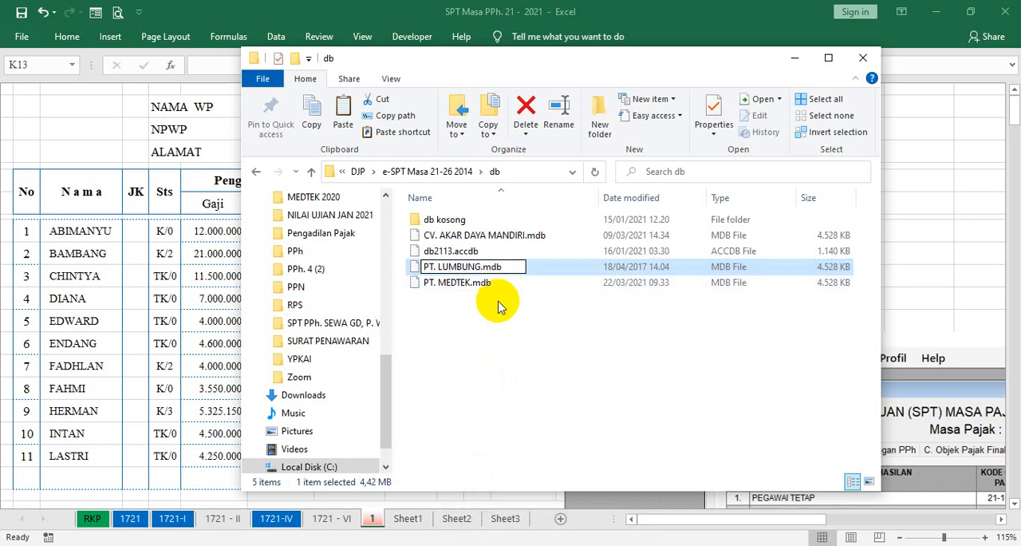
key("Return")
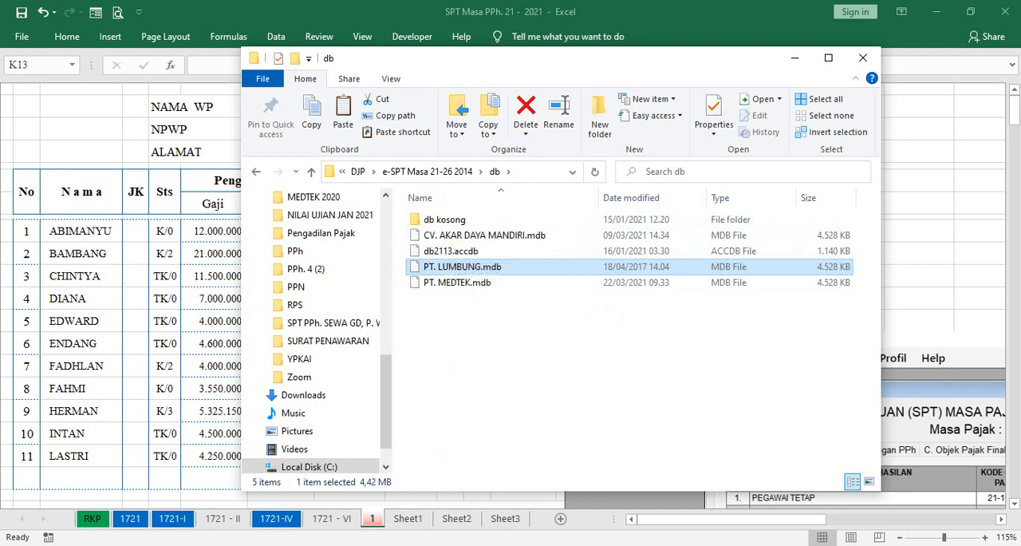
Switch to eSPT Masa 2126, reload the database list and connect to PT. LUMBUNG.mdb
left_click(497, 545)
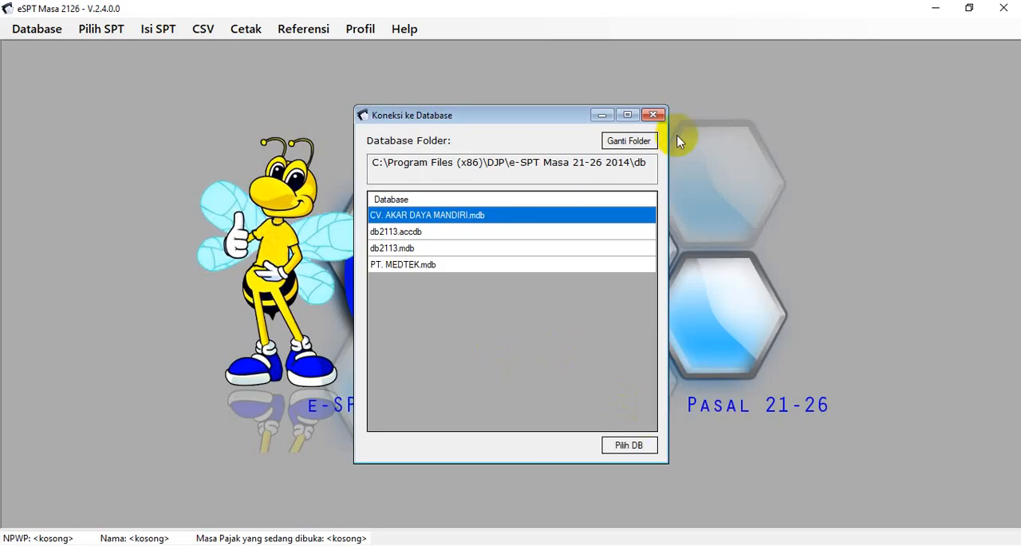
left_click(654, 115)
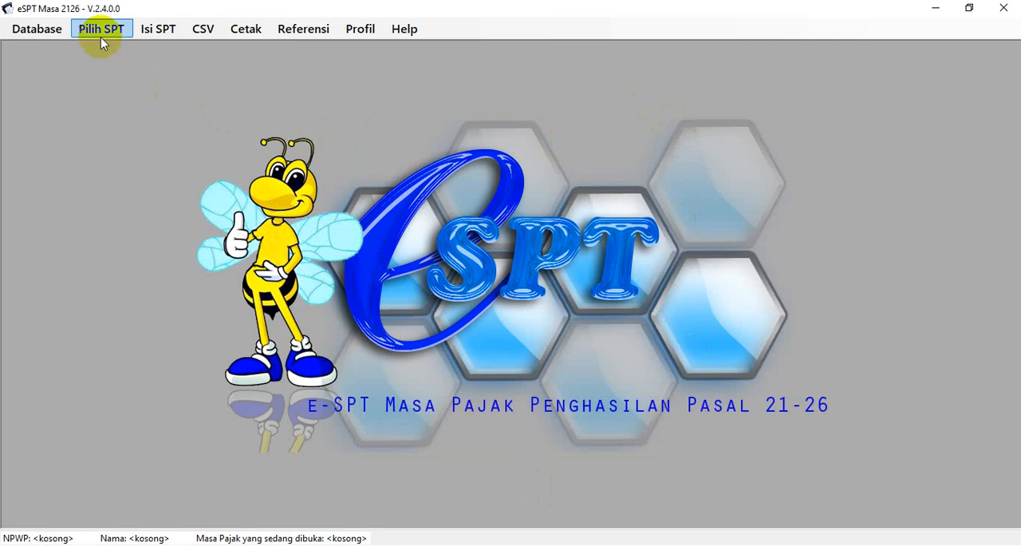
left_click(36, 36)
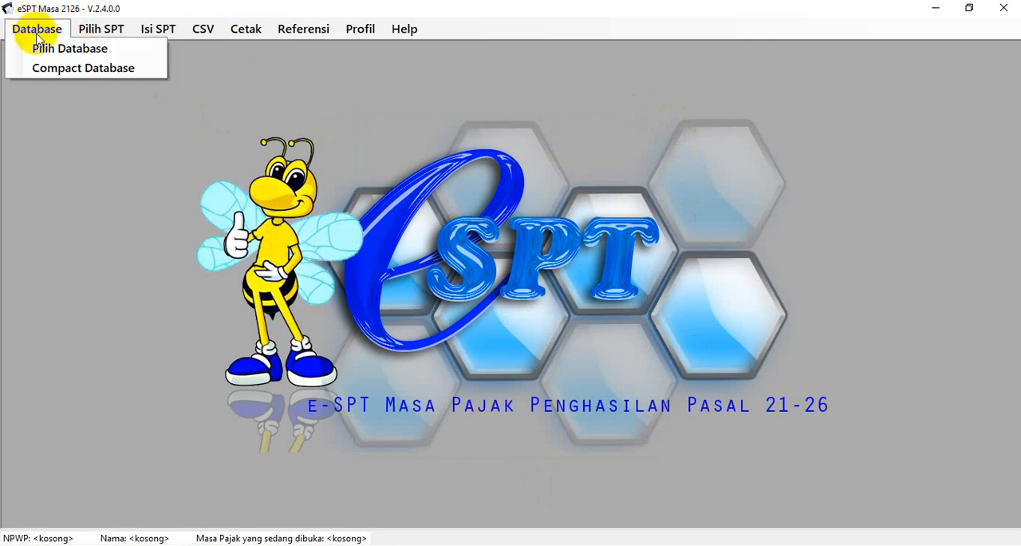
left_click(40, 48)
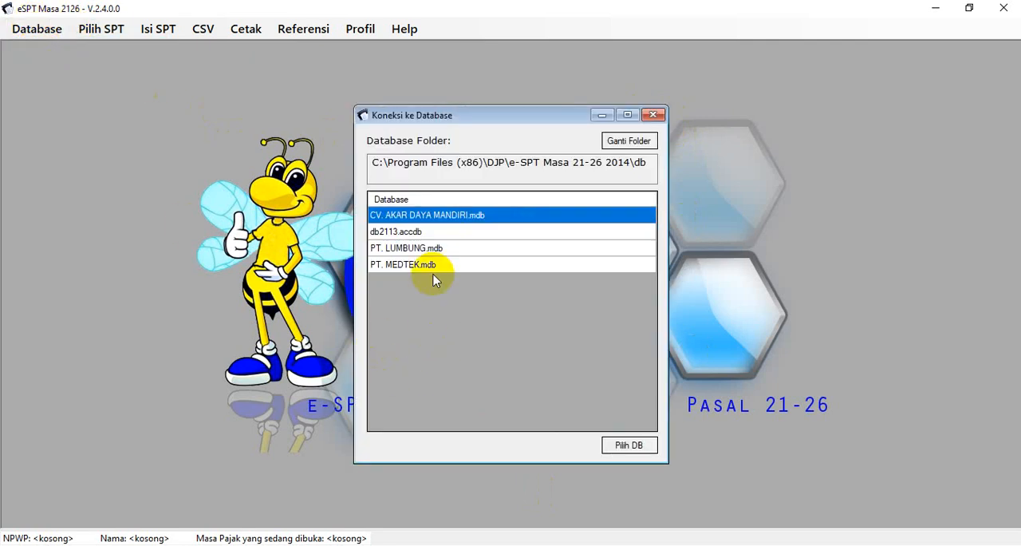
left_click(429, 248)
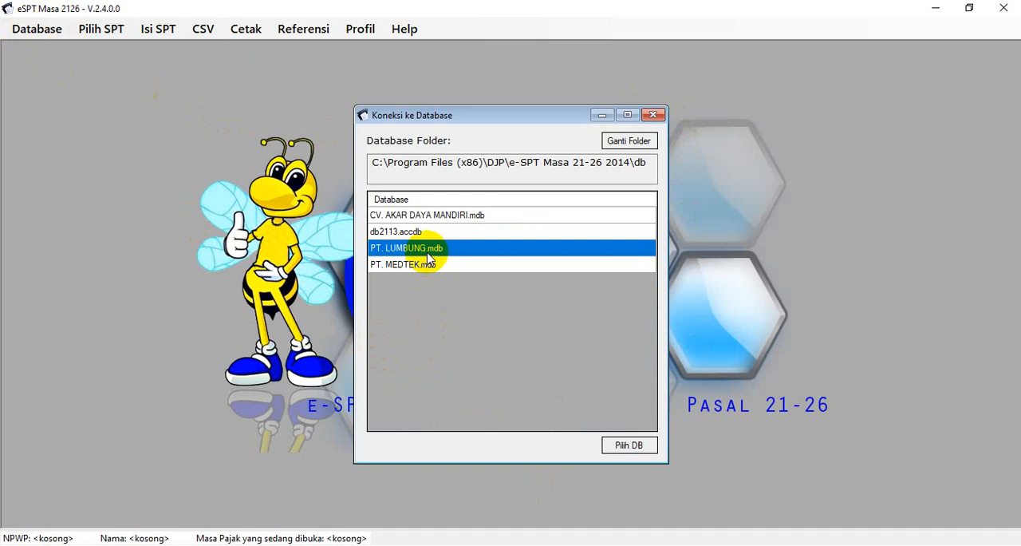
left_click(631, 448)
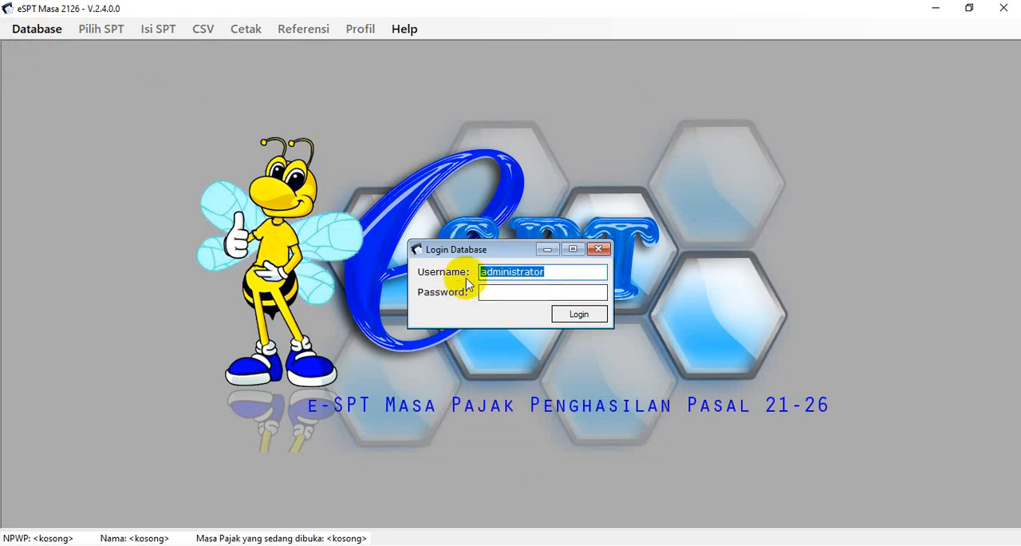
Log in to the database as administrator with the account password and dismiss the NPWP notice
left_click(485, 292)
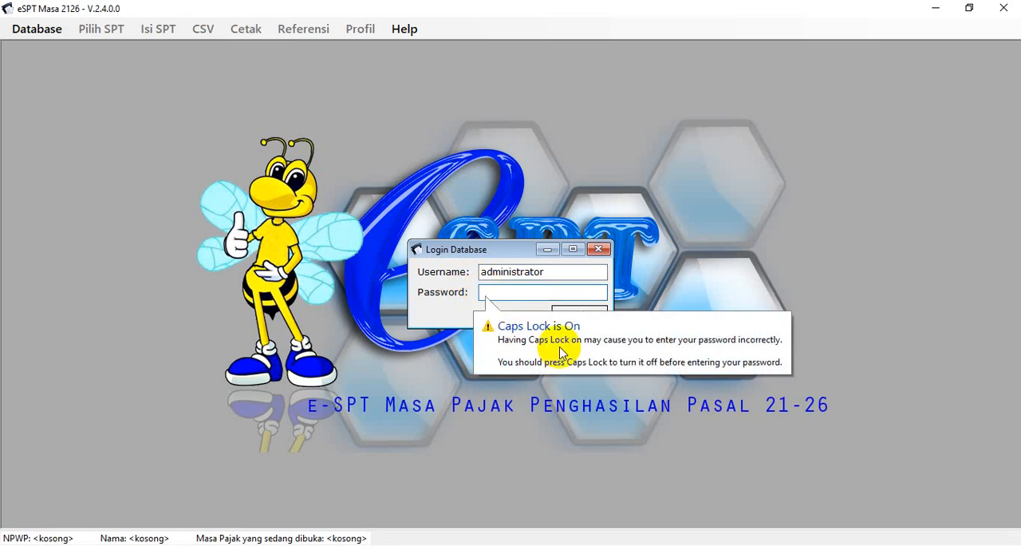
left_click(559, 353)
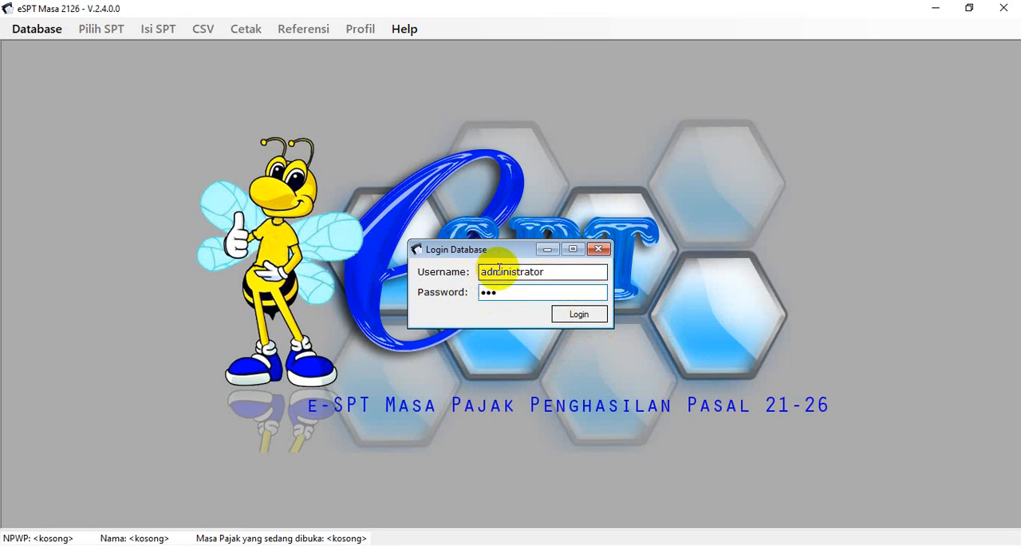
left_click(580, 313)
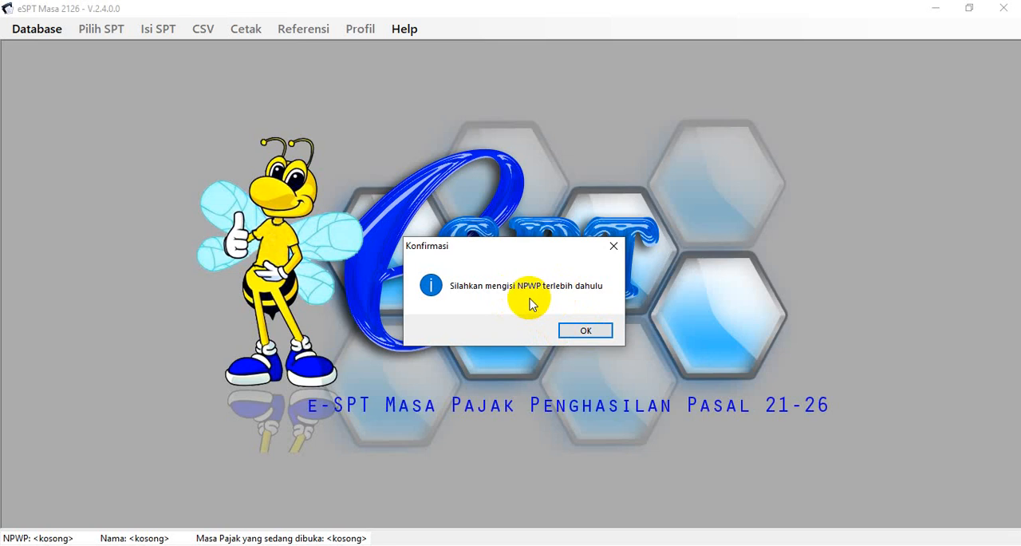
left_click(586, 330)
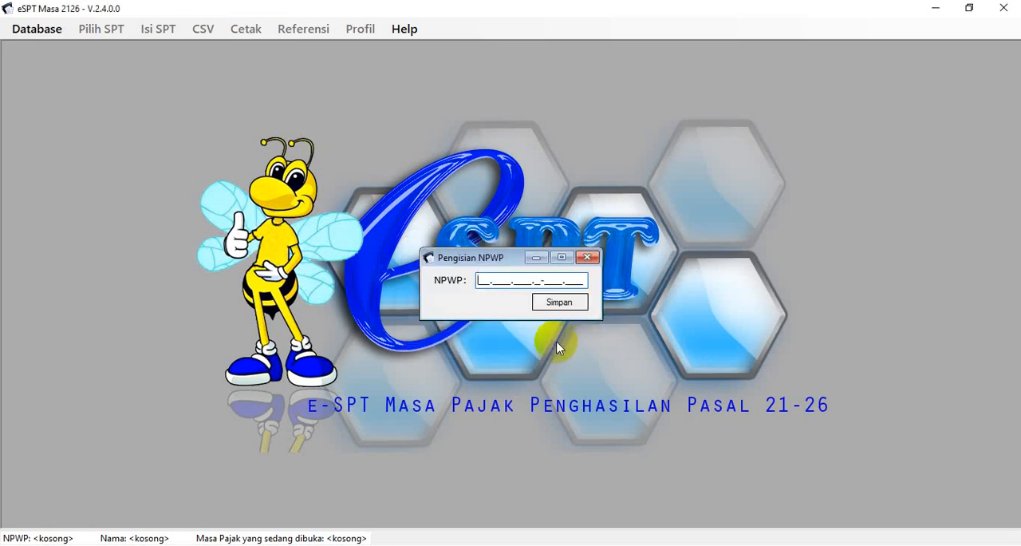
Copy the company's NPWP from the Excel workbook SPT Masa PPh. 21 - 2021 into eSPT's NPWP entry form and save it
left_click(532, 544)
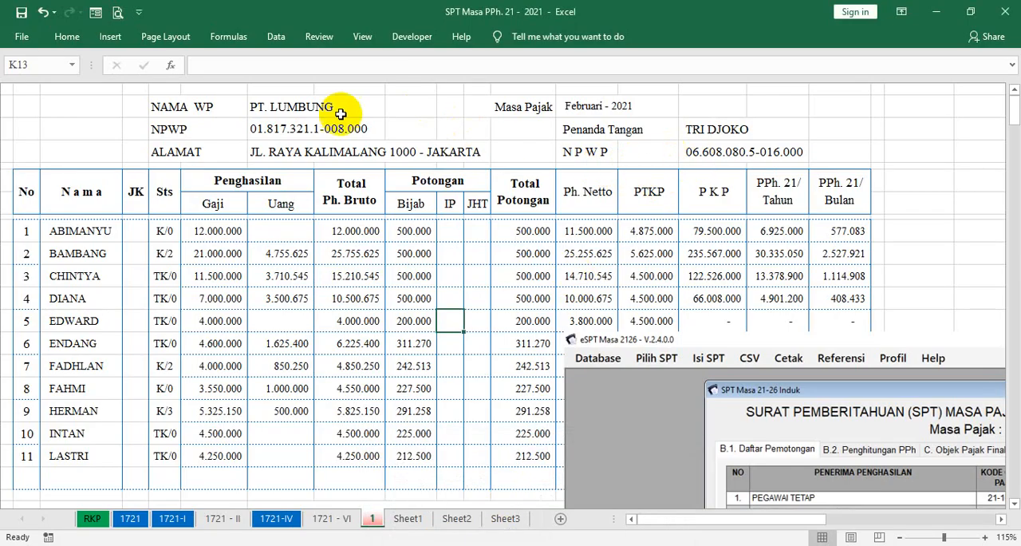
left_click(257, 130)
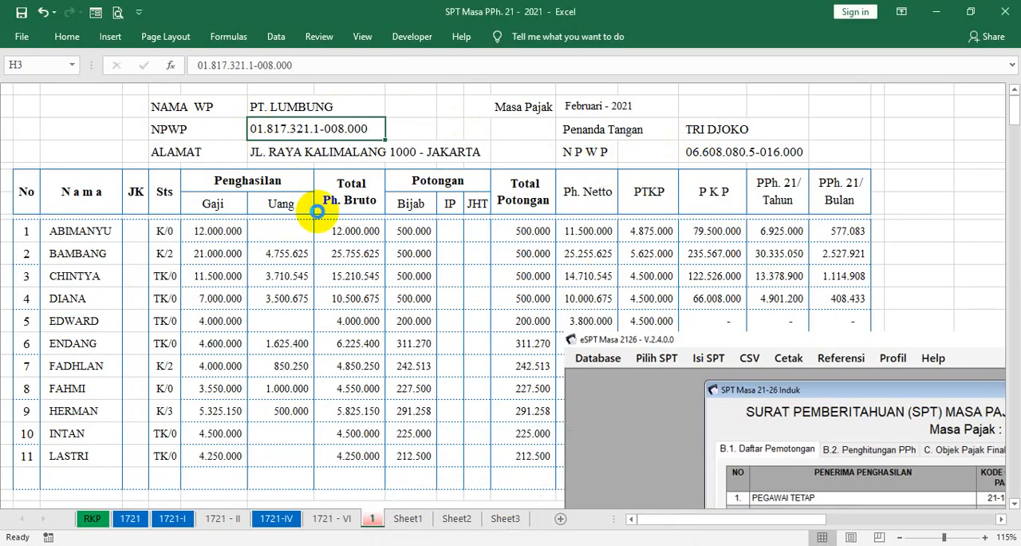
key("ctrl+c")
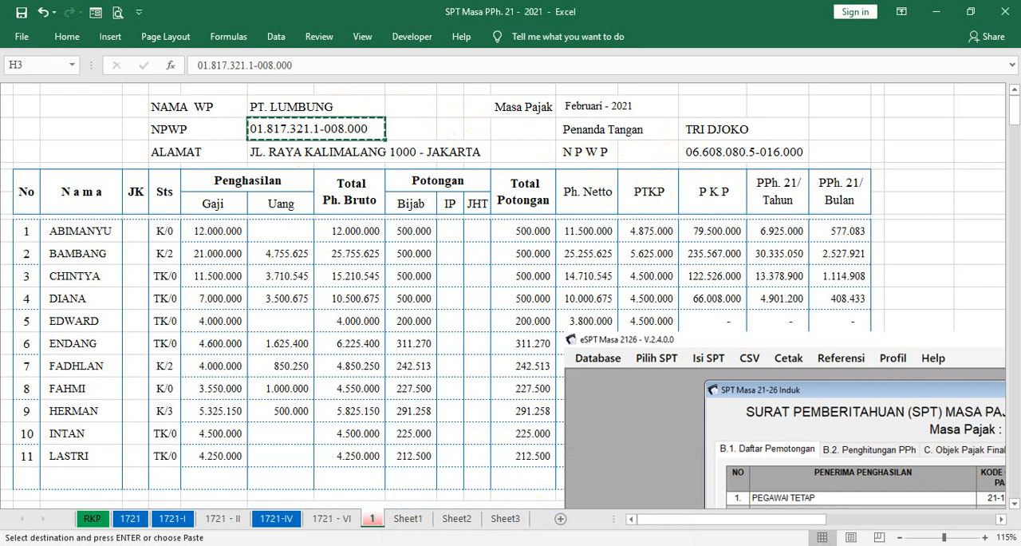
left_click(496, 544)
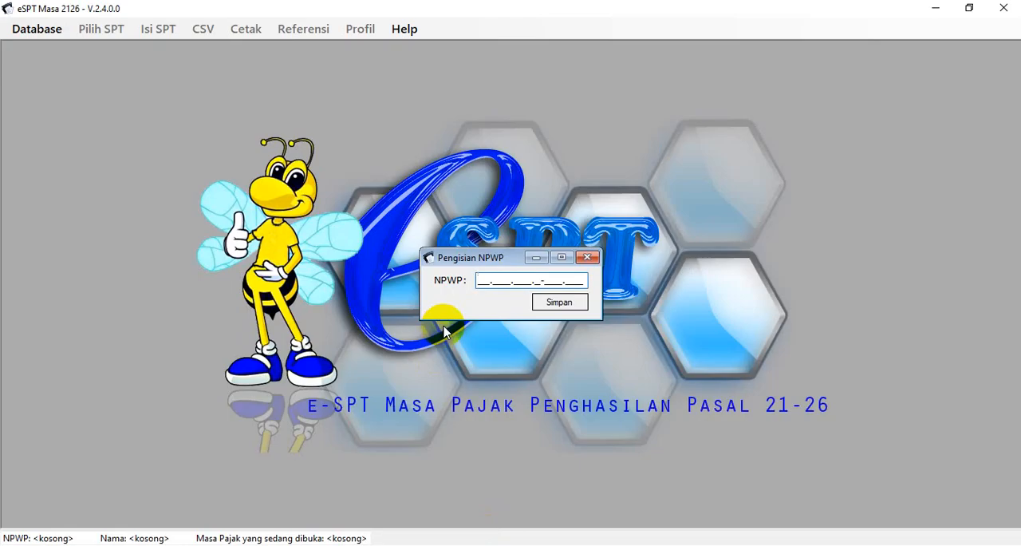
key("ctrl+v")
left_click(571, 304)
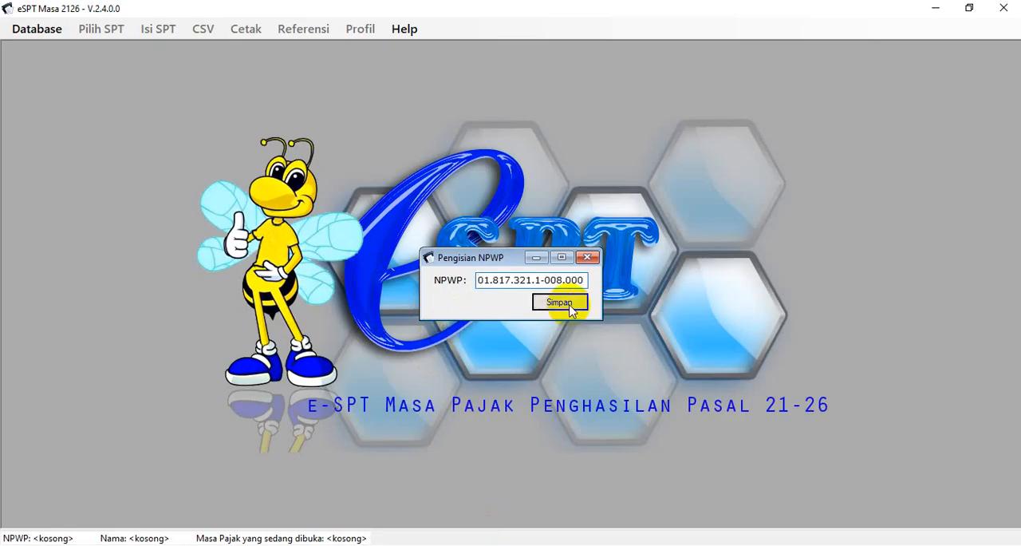
left_click(556, 331)
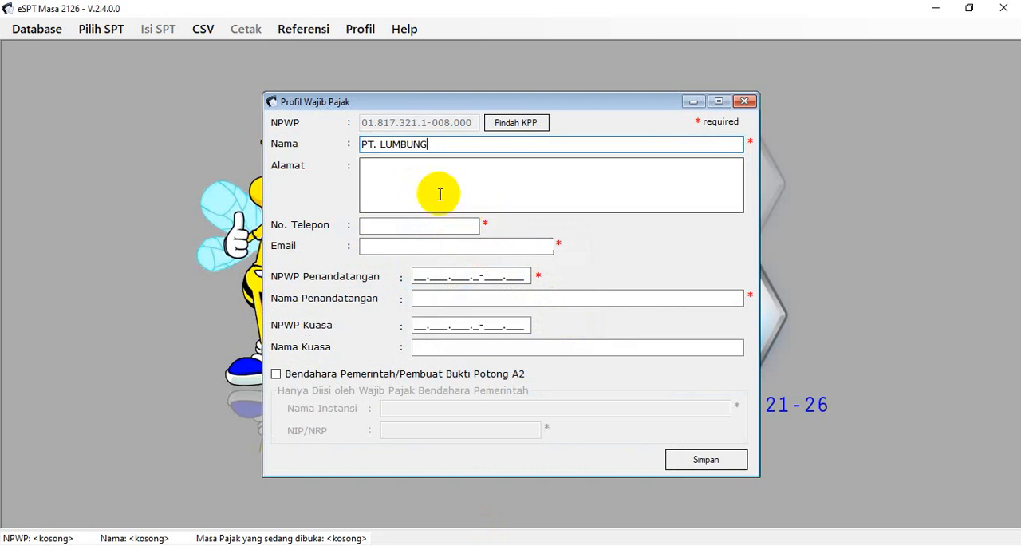
Enter PT. LUMBUNG as the taxpayer name and copy the company's address from the Excel workbook into the eSPT taxpayer profile
left_click(387, 175)
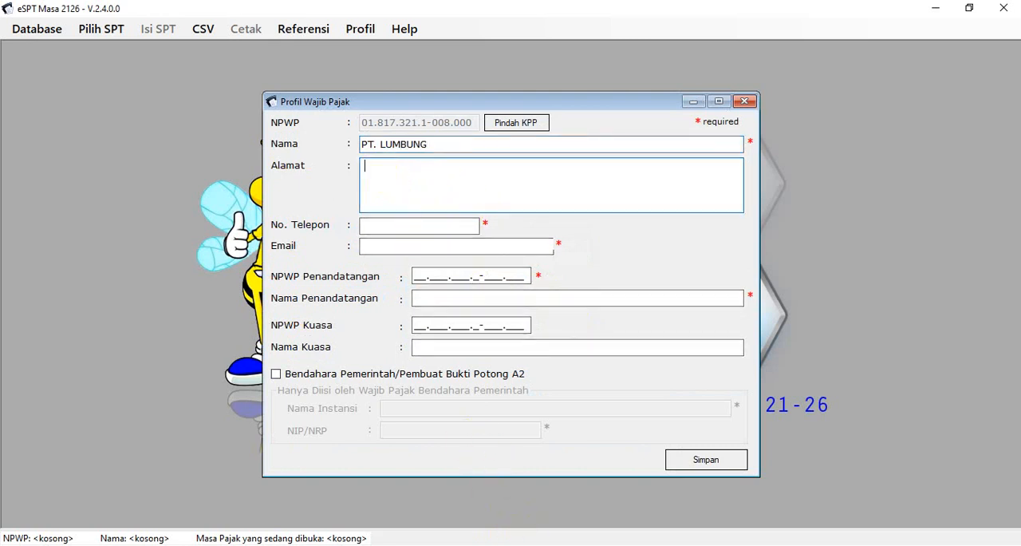
left_click(523, 541)
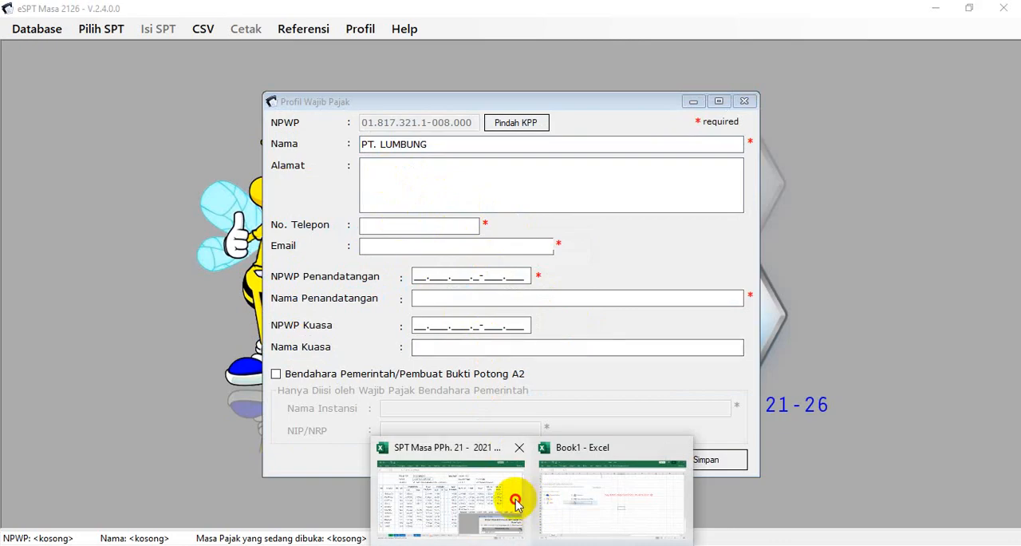
left_click(449, 513)
left_click(279, 153)
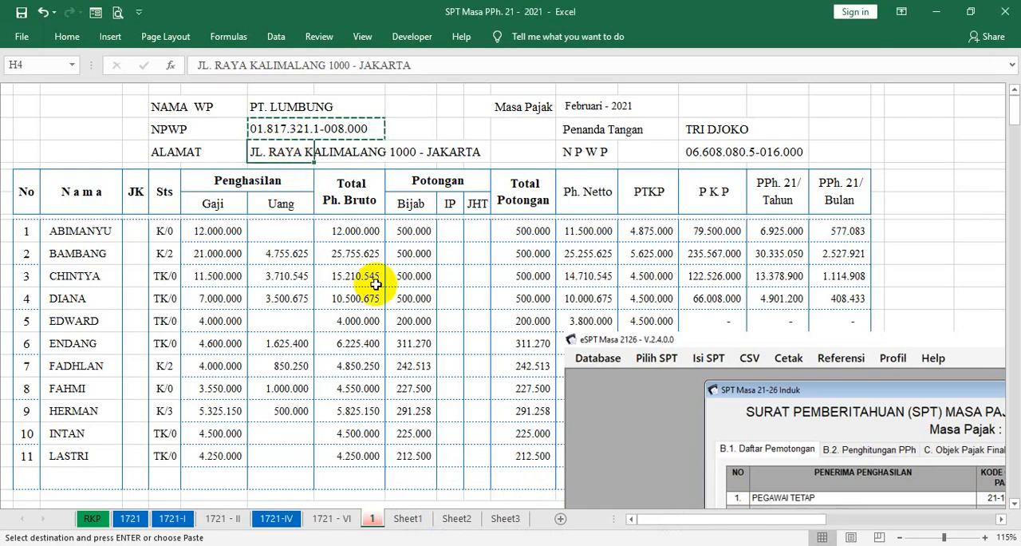
key("ctrl+c")
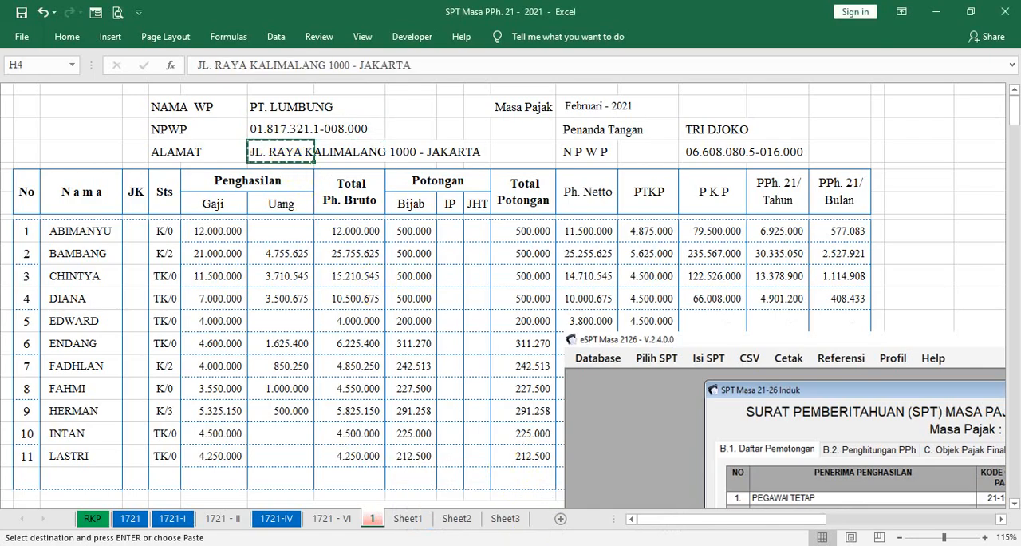
left_click(488, 542)
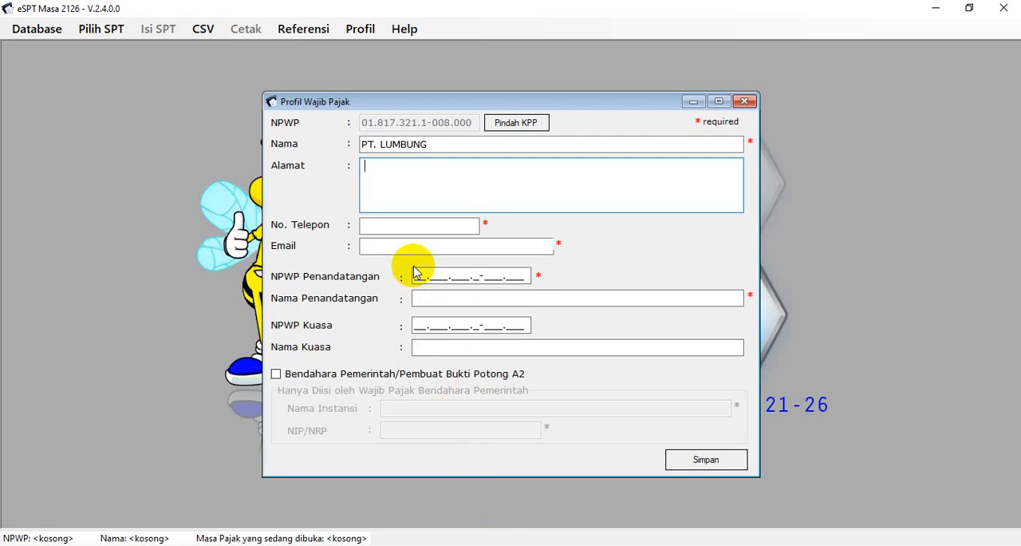
key("ctrl+v")
Fill in the company's phone number and e-mail address in the taxpayer profile
left_click(411, 227)
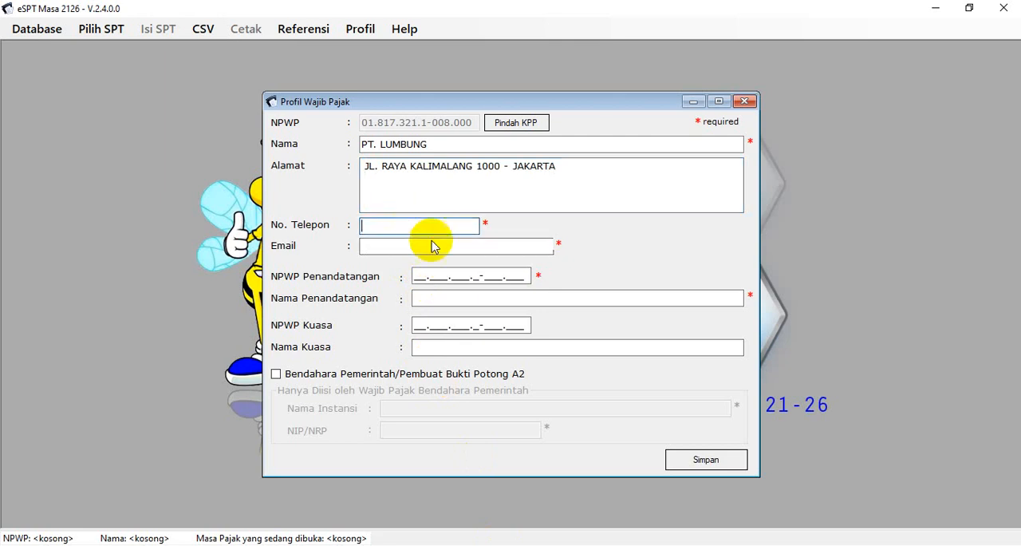
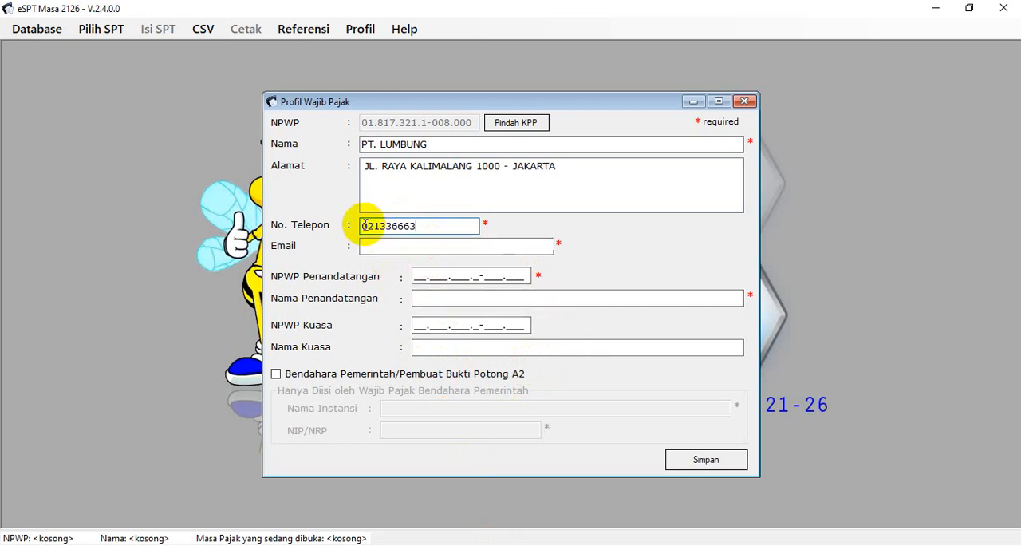
left_click(395, 246)
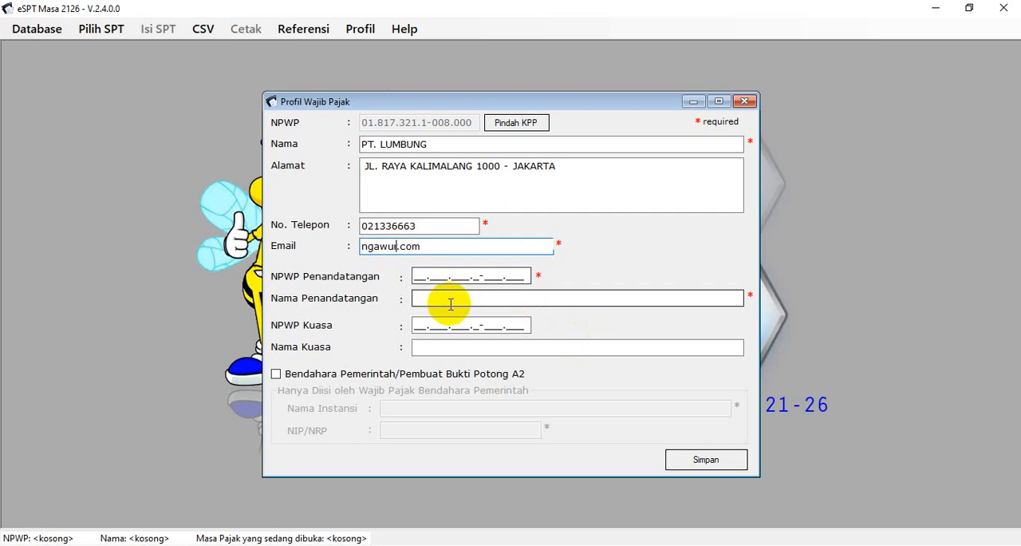
type("@")
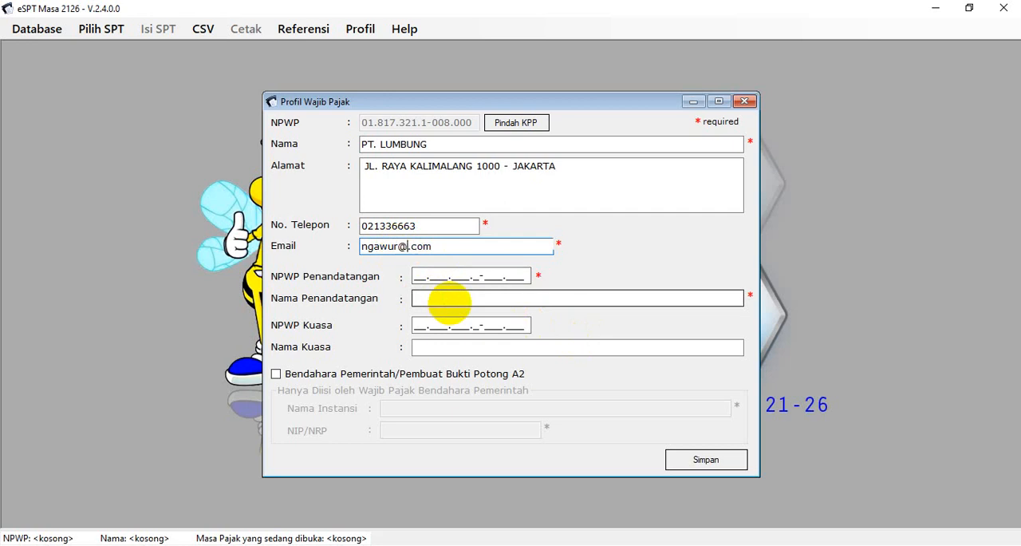
type("yahoo")
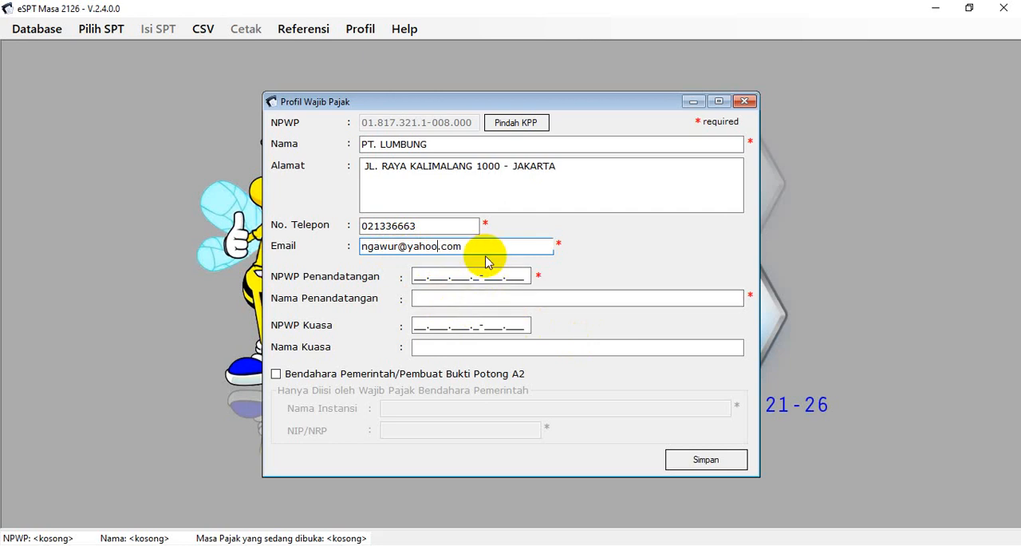
Copy the signatory's NPWP from the Excel workbook into the eSPT taxpayer profile and correct its digit alignment to match the source
left_click(501, 276)
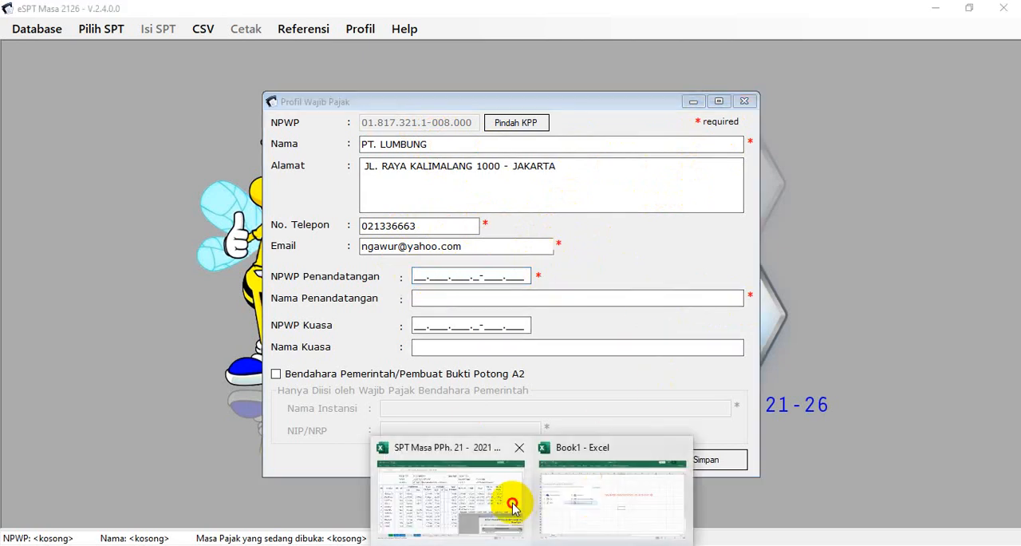
left_click(511, 502)
left_click(696, 152)
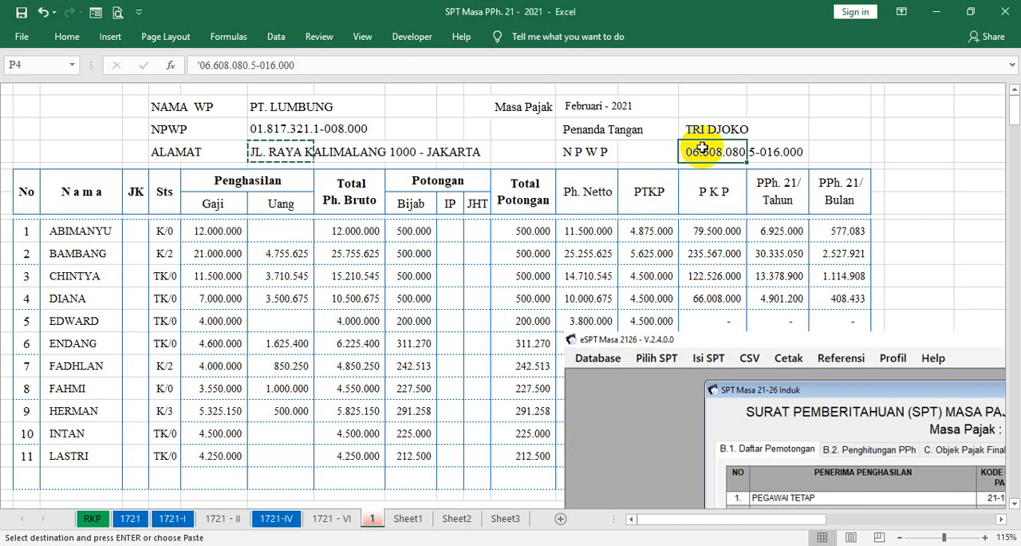
key("ctrl+c")
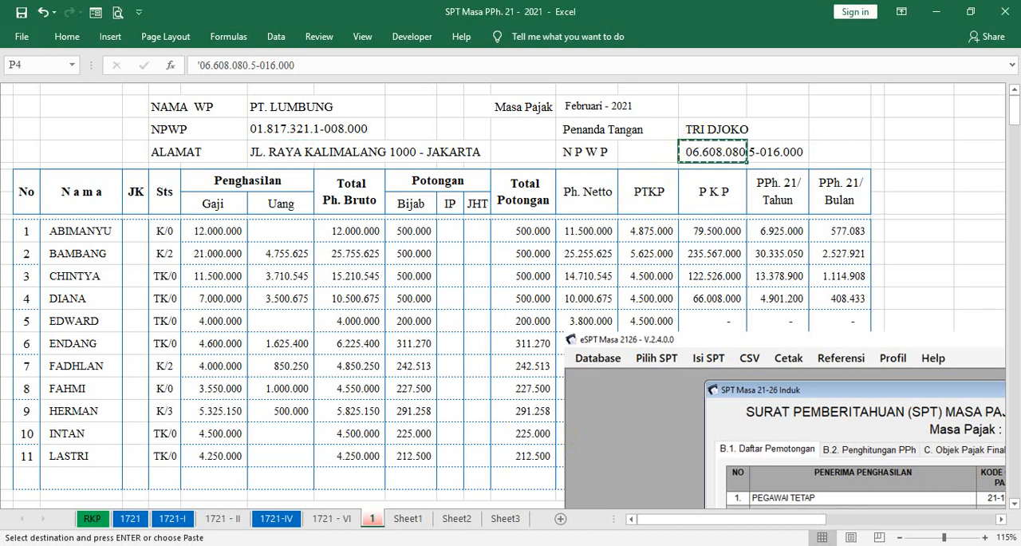
left_click(507, 544)
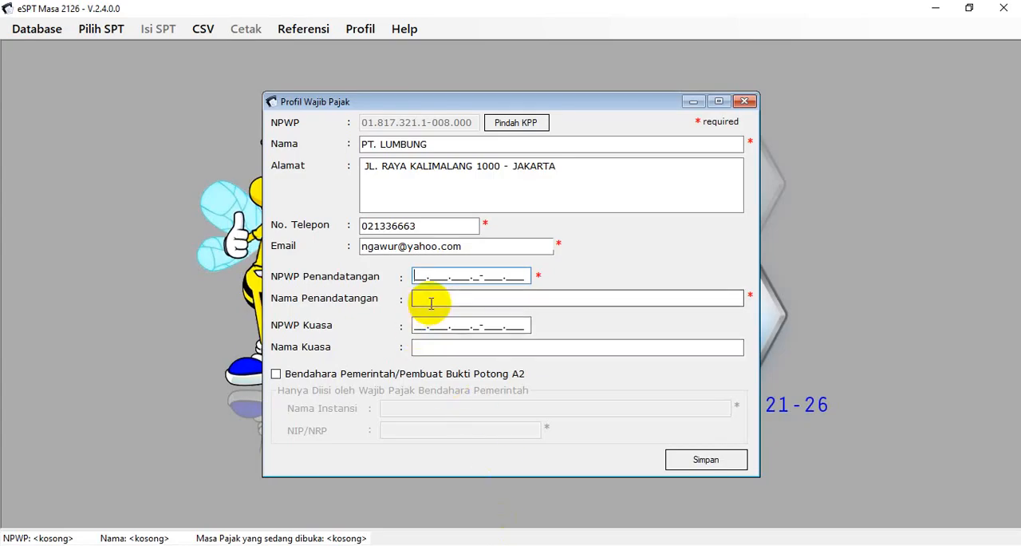
key("ctrl+v")
left_click(417, 274)
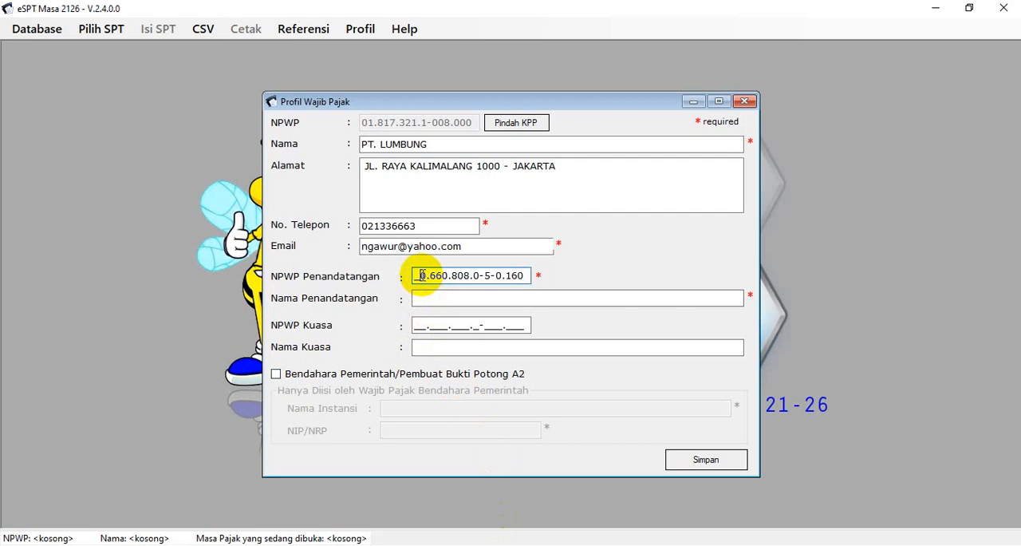
key("Delete")
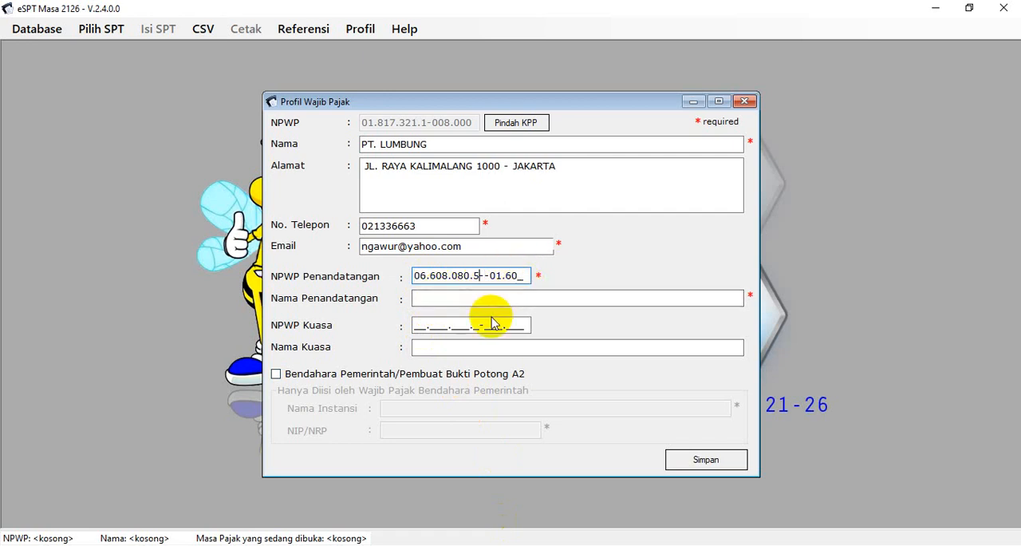
key("BackSpace")
Enter the signatory's full name and save the taxpayer profile
left_click(436, 301)
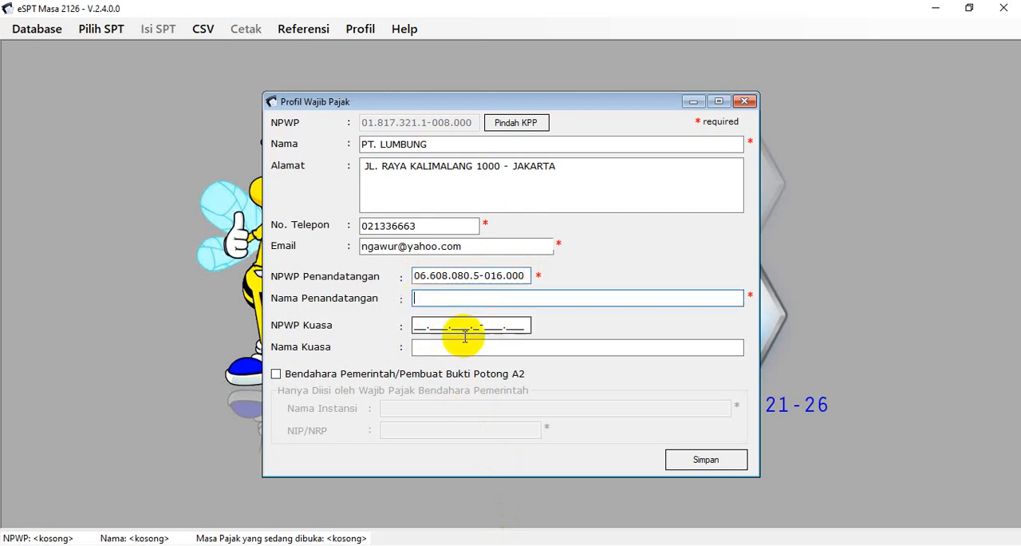
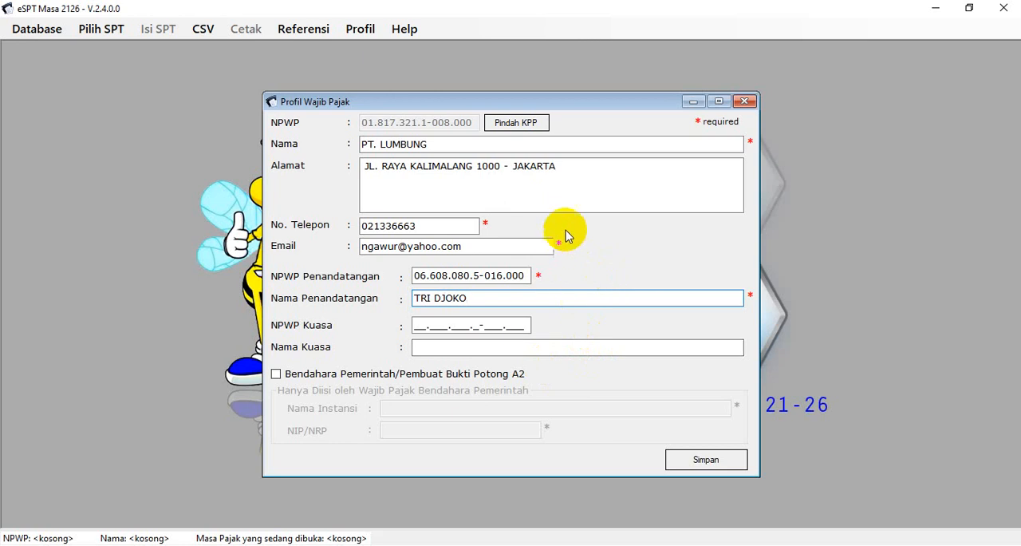
left_click(696, 467)
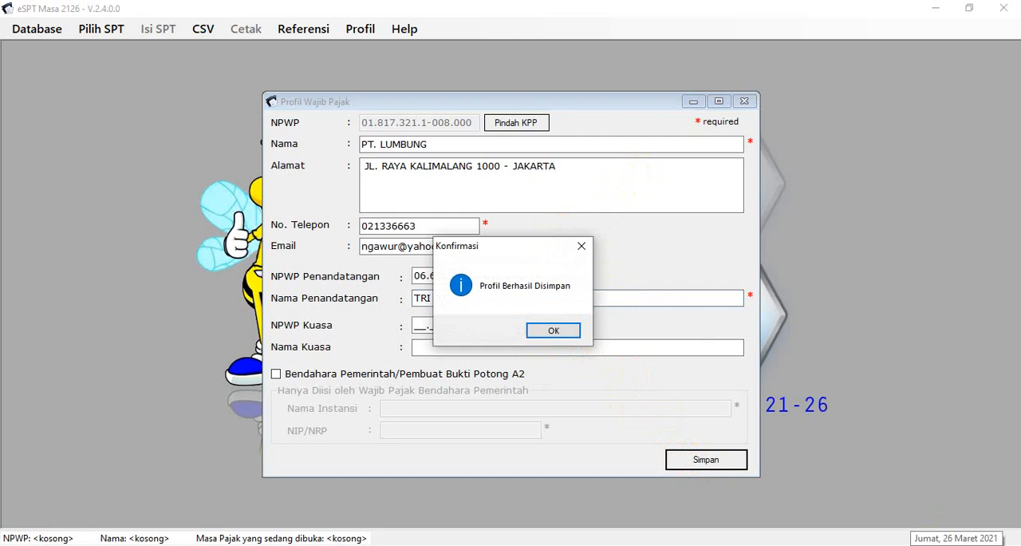
left_click(563, 330)
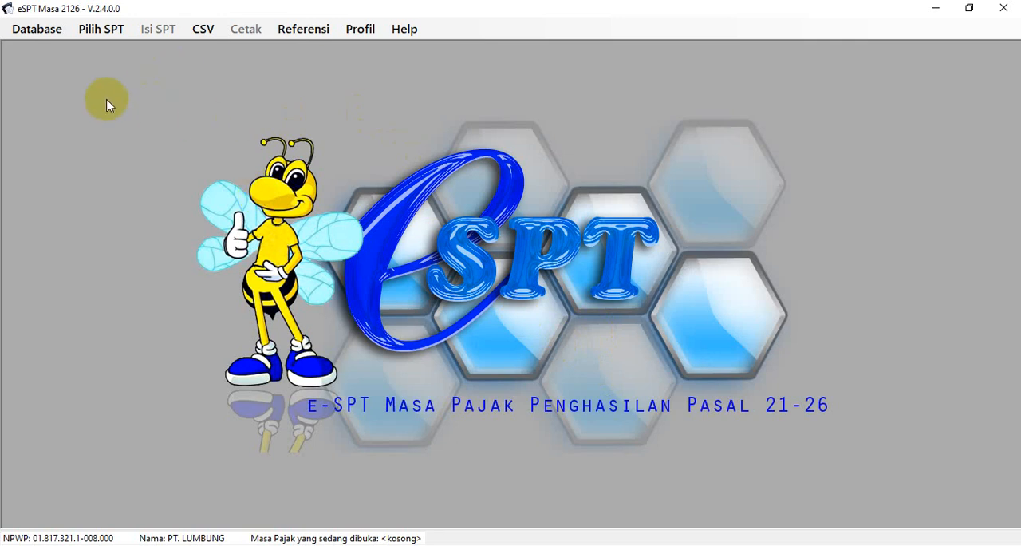
Check the tax period in the Excel workbook and create a new SPT for Februari - 2021 in eSPT
left_click(102, 29)
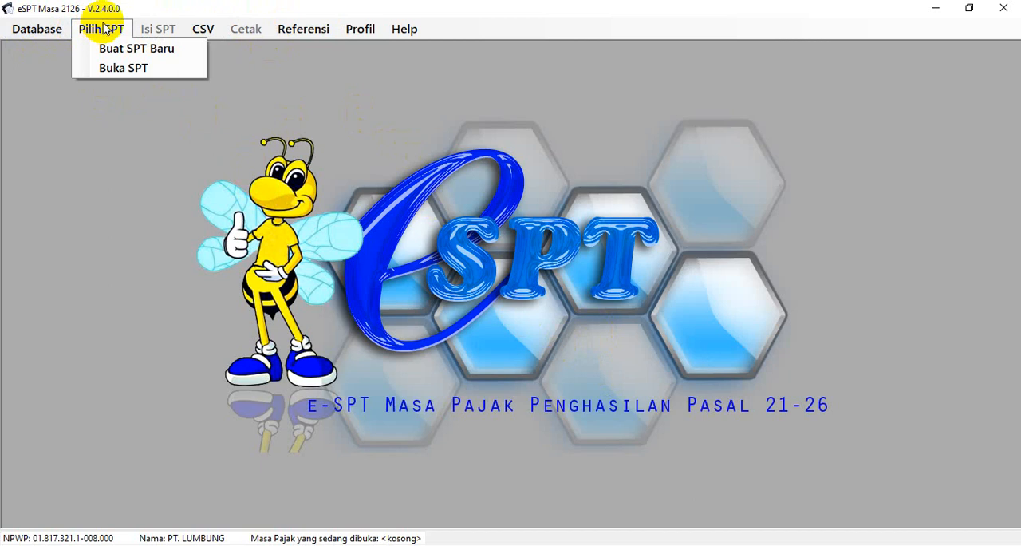
left_click(107, 53)
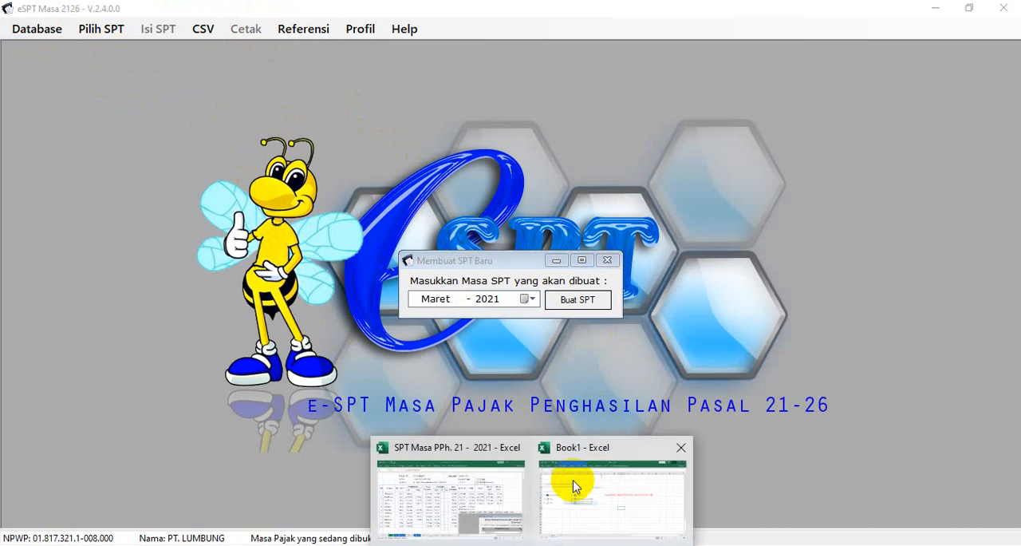
left_click(485, 501)
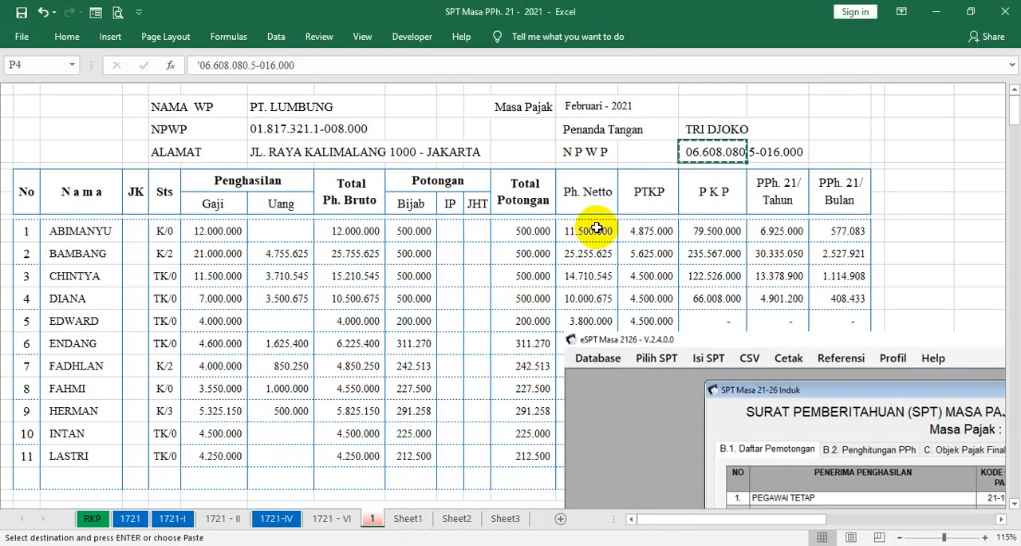
key("Escape")
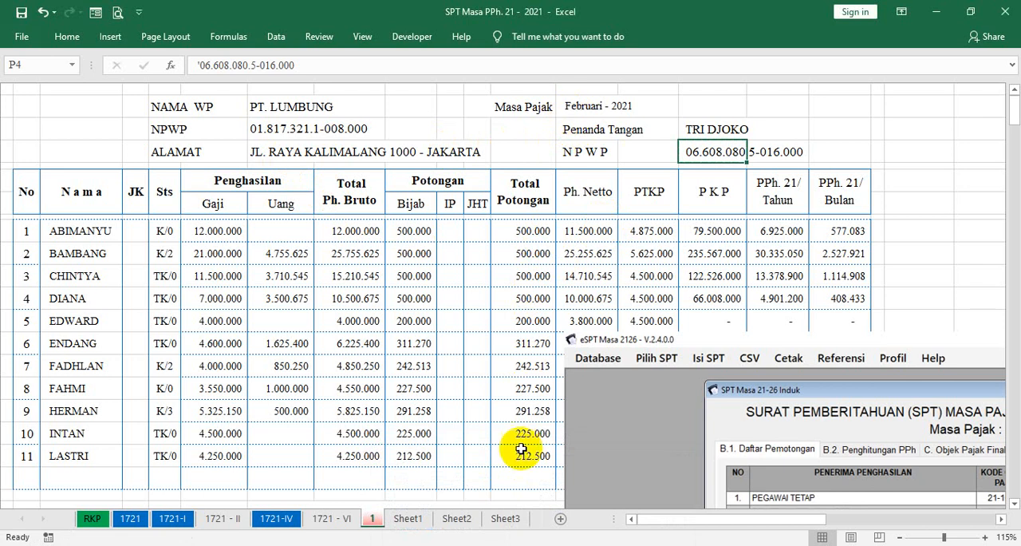
left_click(489, 545)
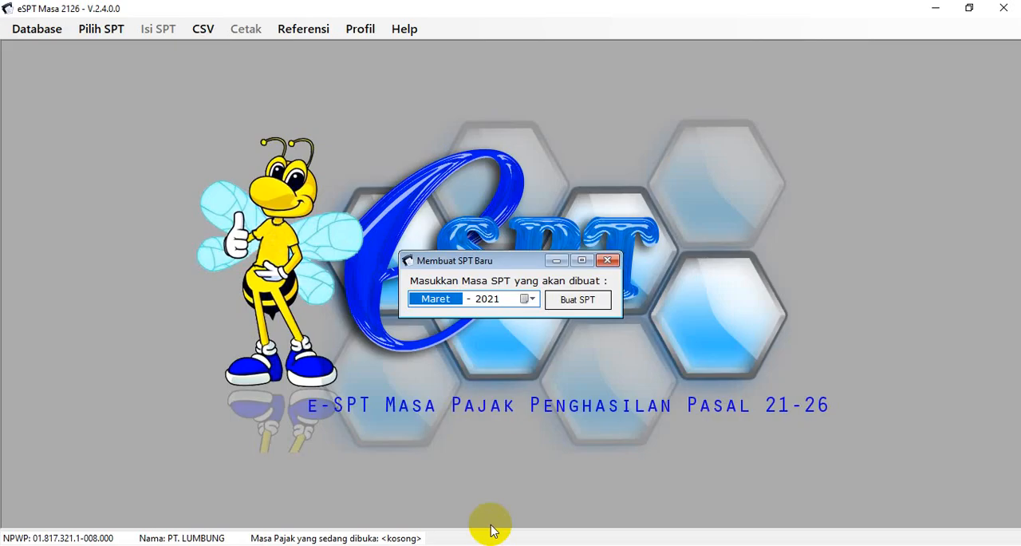
left_click(529, 299)
left_click(415, 320)
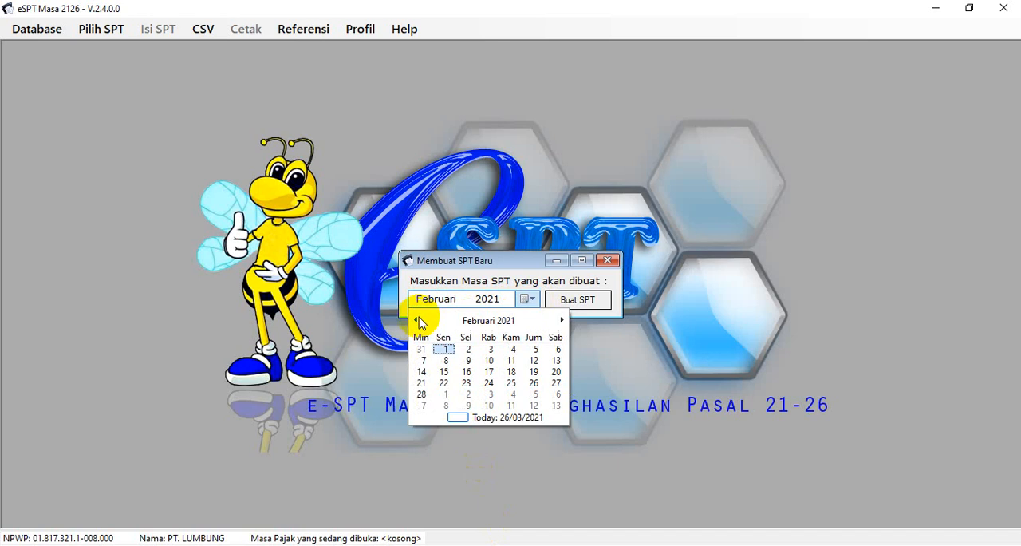
left_click(487, 320)
left_click(585, 301)
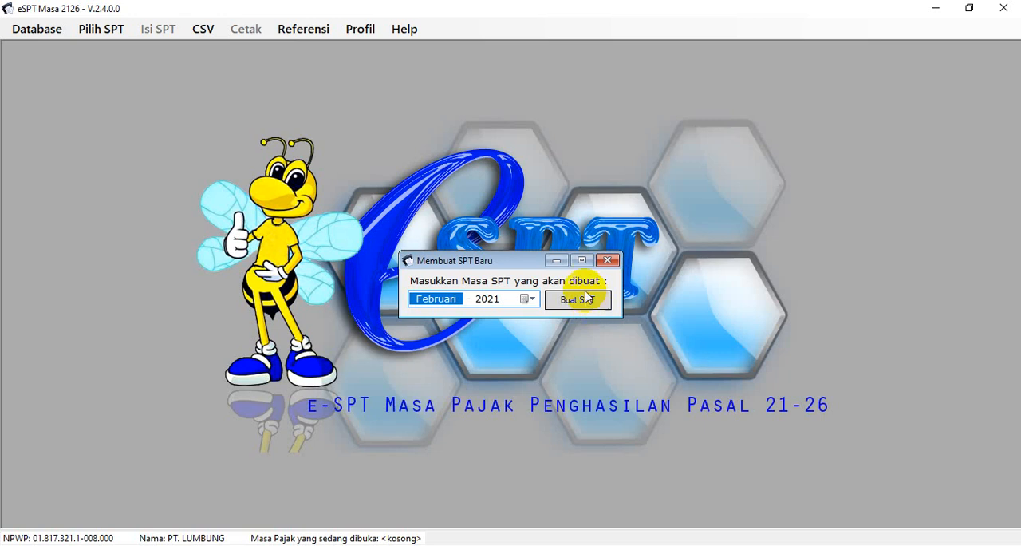
left_click(592, 308)
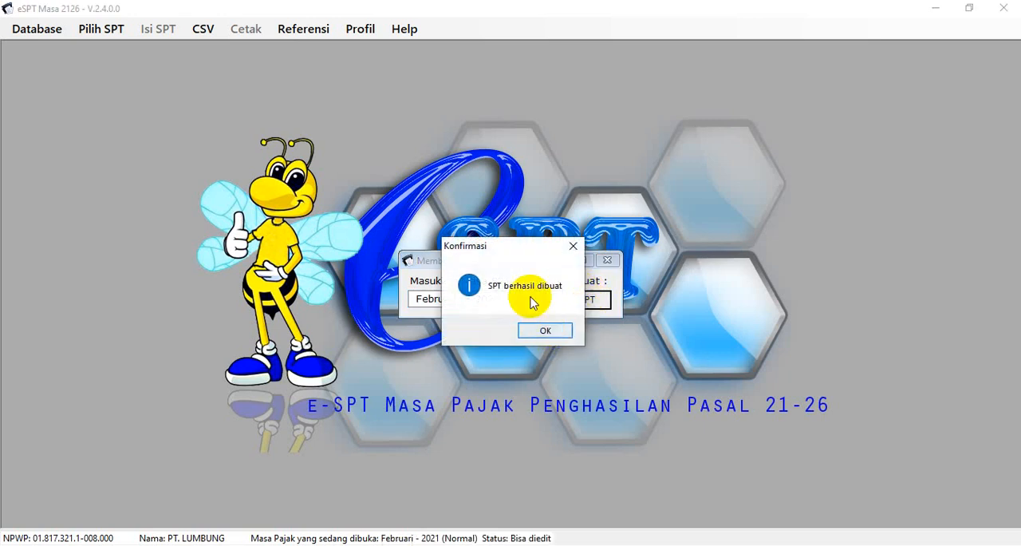
left_click(541, 332)
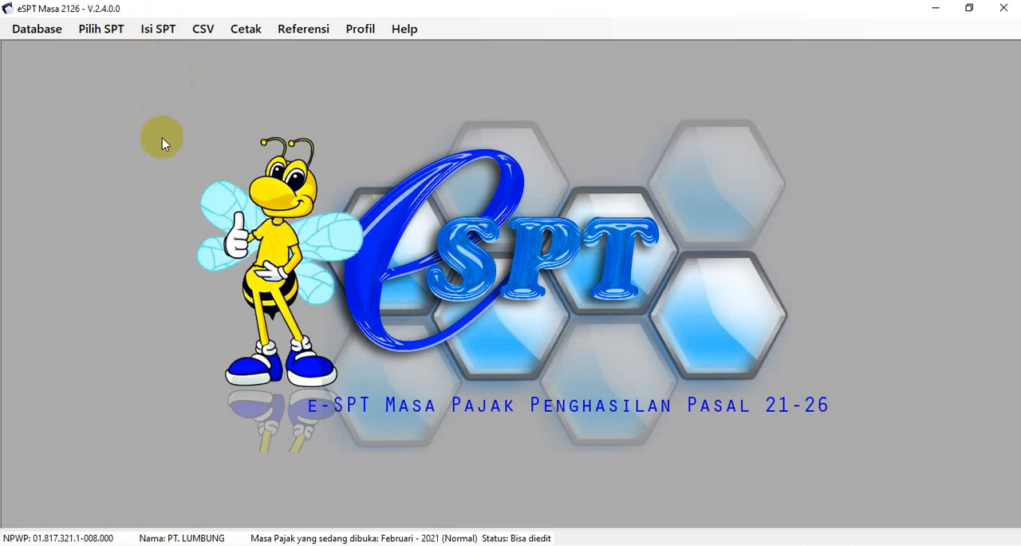
Open the single-period Daftar Pemotongan Pajak (1721-I) of the current return
left_click(151, 30)
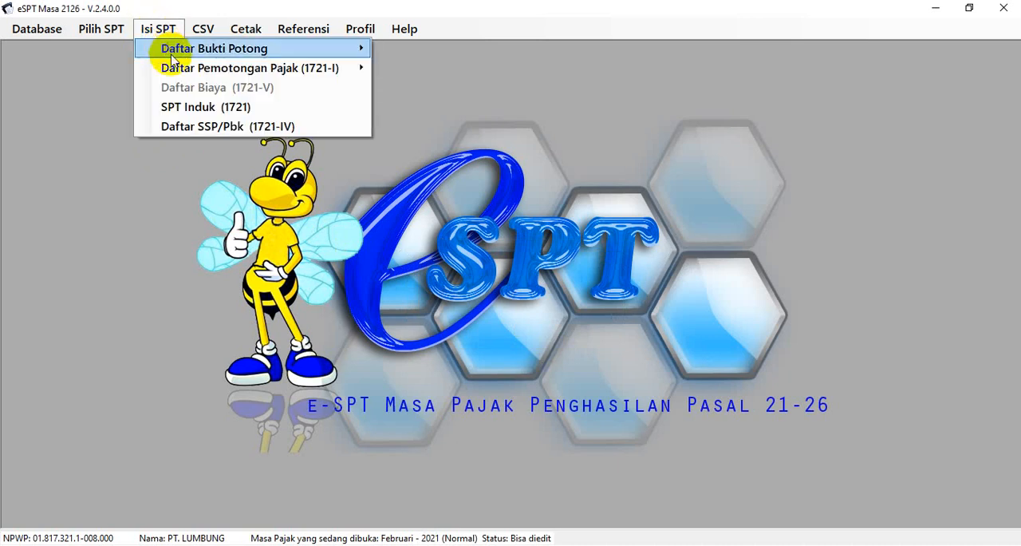
mouse_move(175, 69)
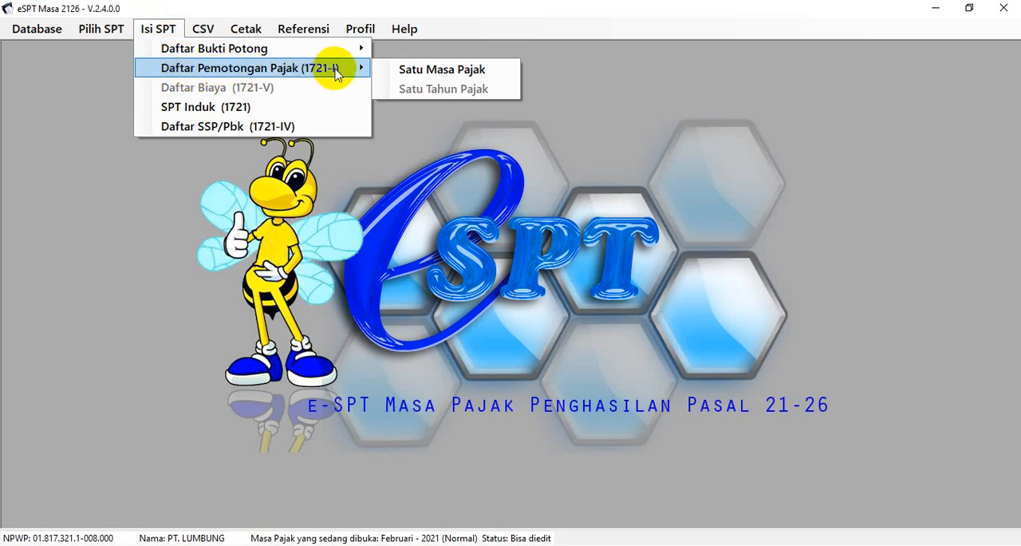
left_click(420, 71)
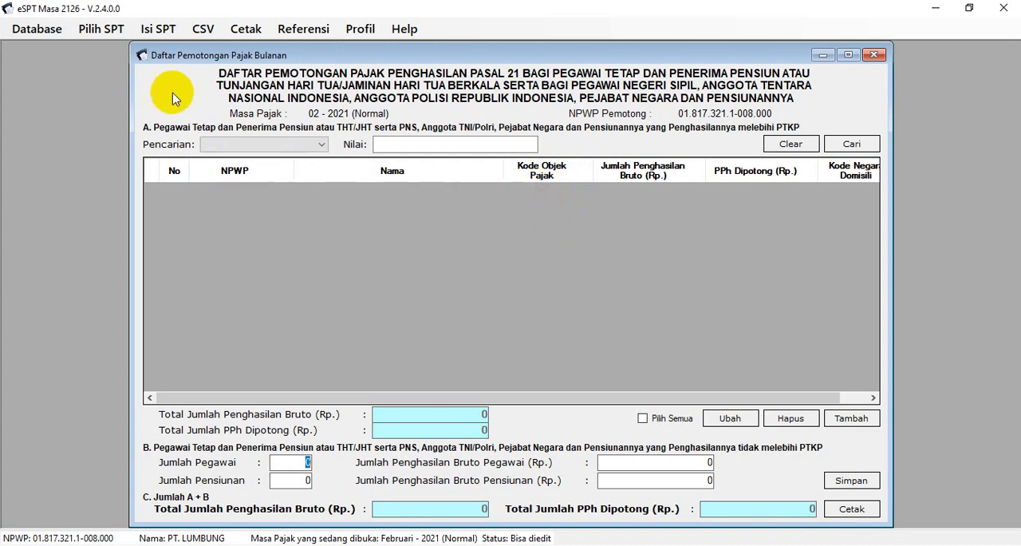
Look up the tax object code for PEGAWAI TETAP in the SPT Induk (1721) and close that form
left_click(147, 29)
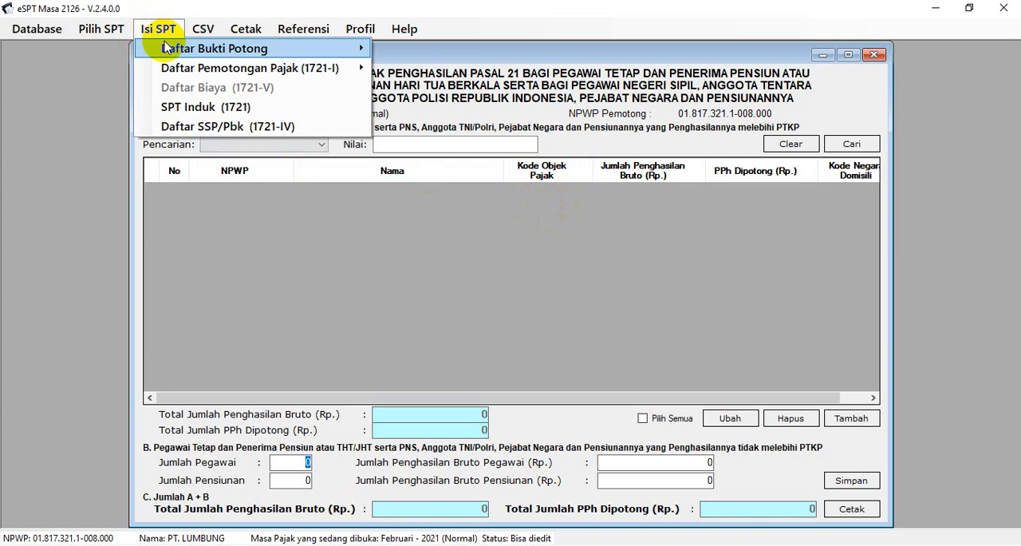
left_click(182, 109)
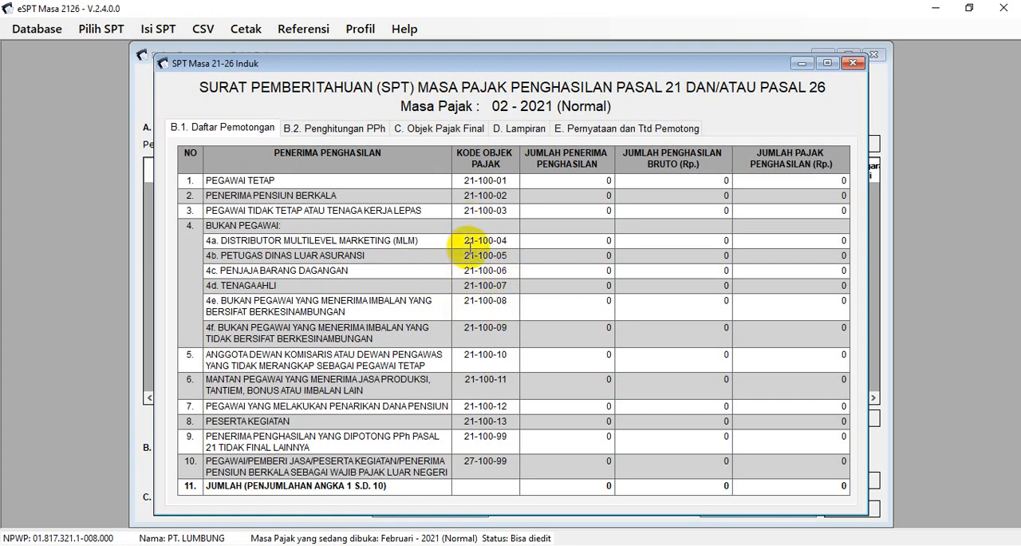
left_click(463, 181)
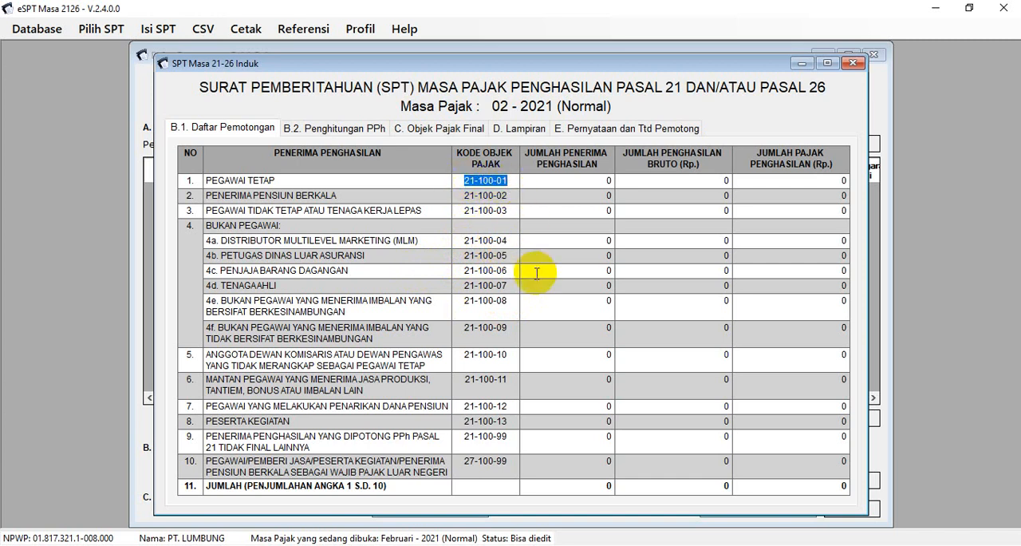
left_click(854, 64)
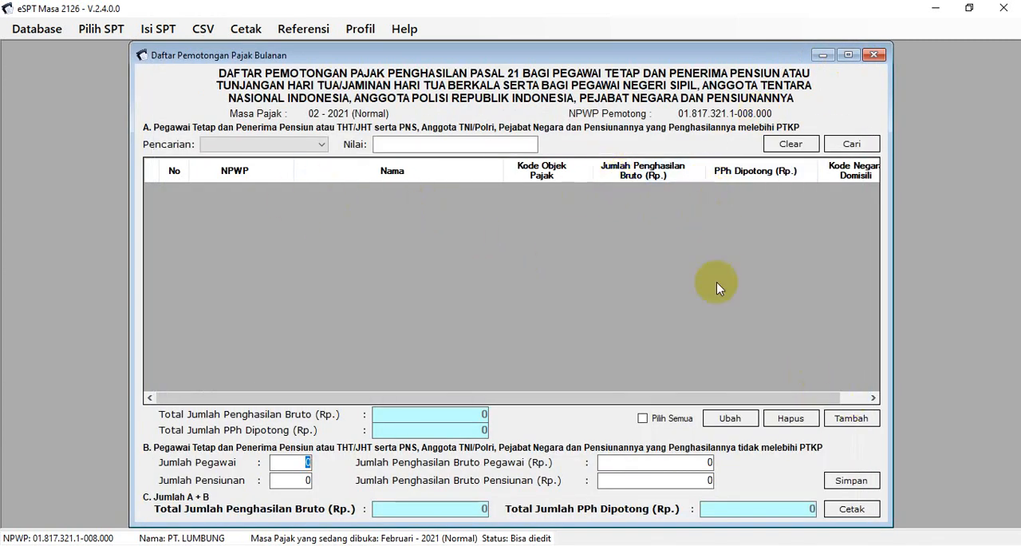
Start a new tax withholding entry and switch to sheet 1 of the SPT Masa PPh. 21 - 2021 Excel workbook
left_click(851, 418)
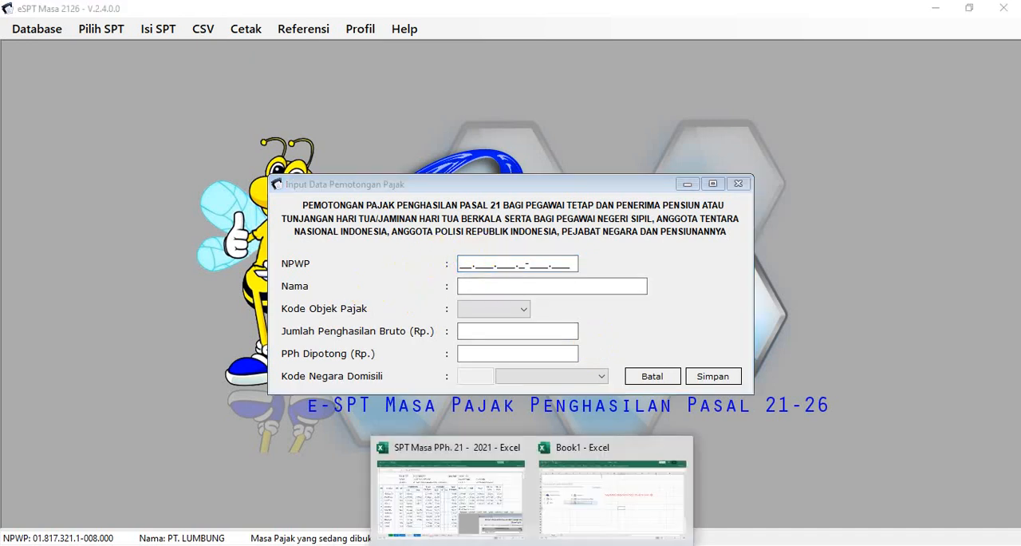
left_click(490, 500)
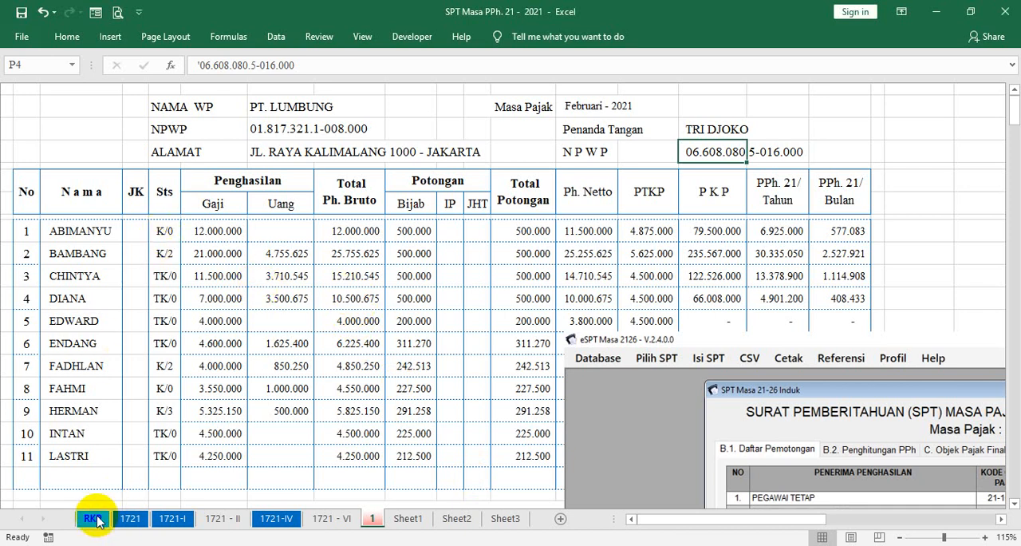
left_click(402, 520)
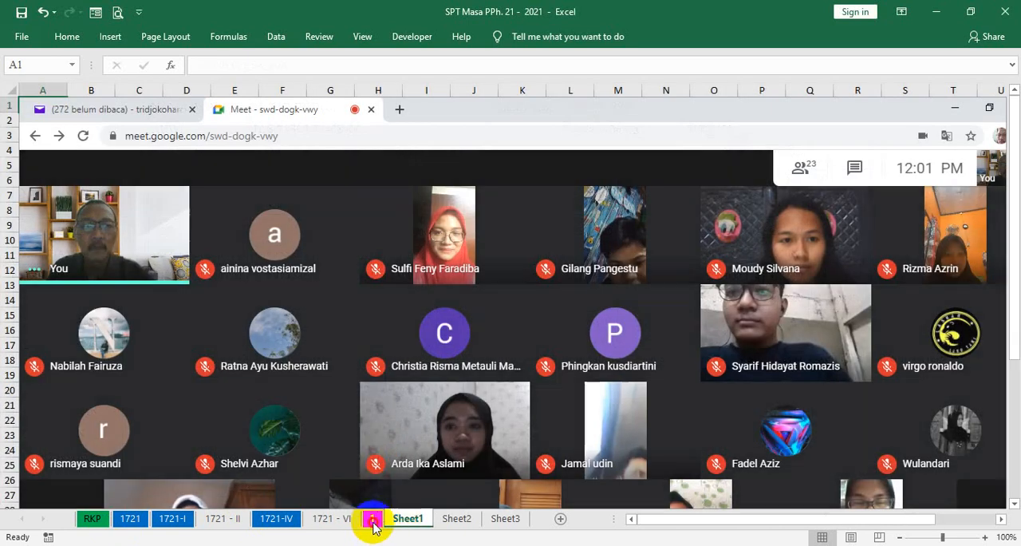
left_click(374, 521)
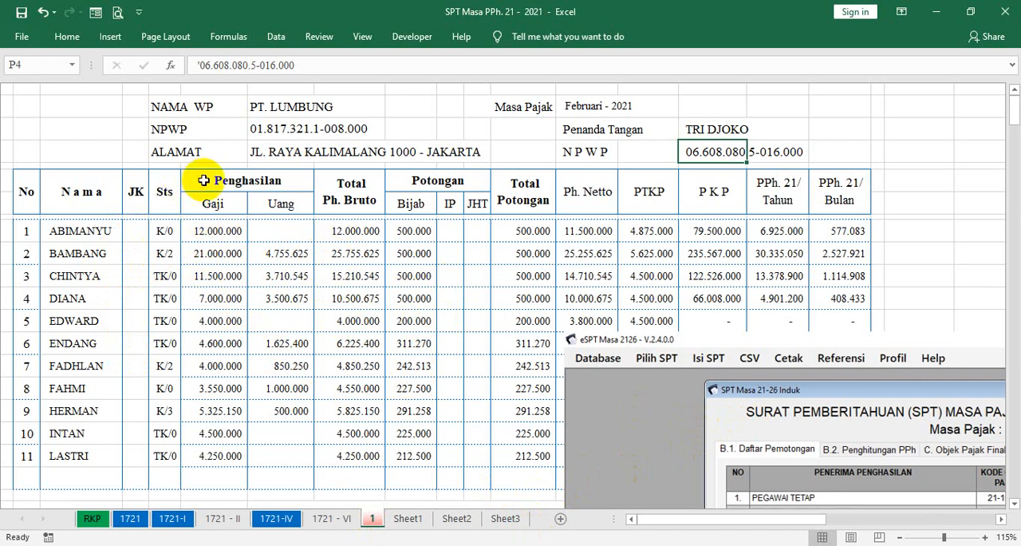
Show the sheet's row and column headings and unhide the NPWP column E between columns D and F
left_click(361, 37)
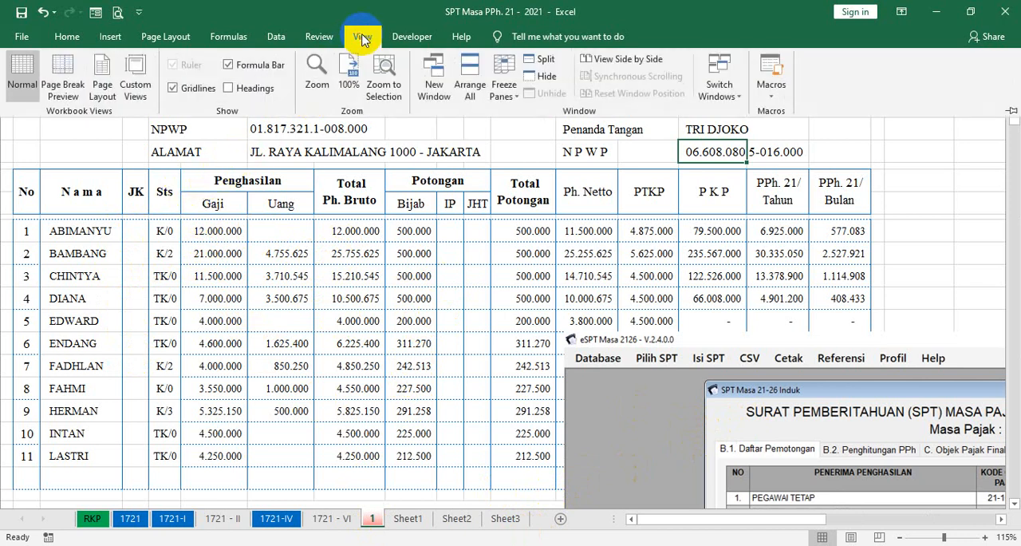
left_click(230, 88)
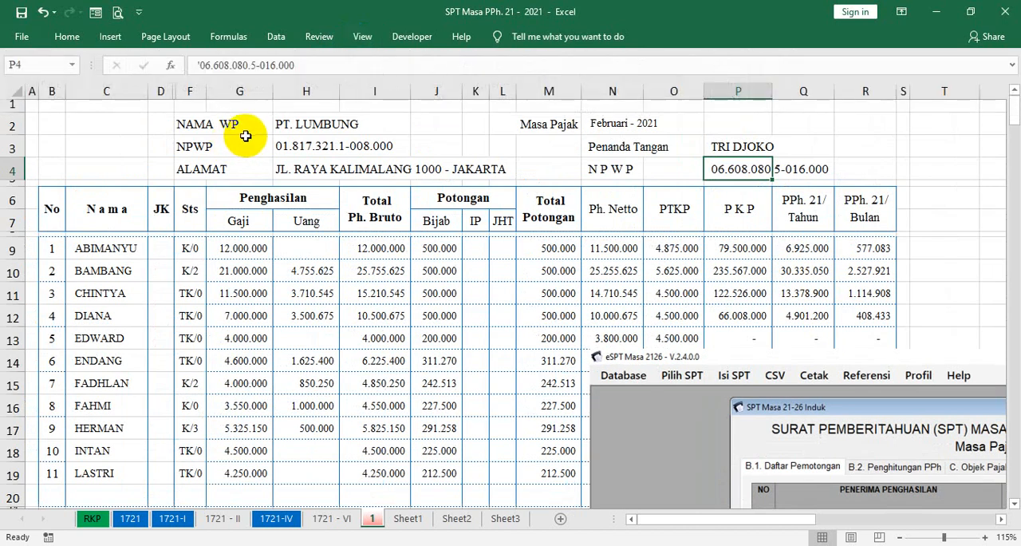
left_click_drag(161, 89, 180, 86)
right_click(187, 86)
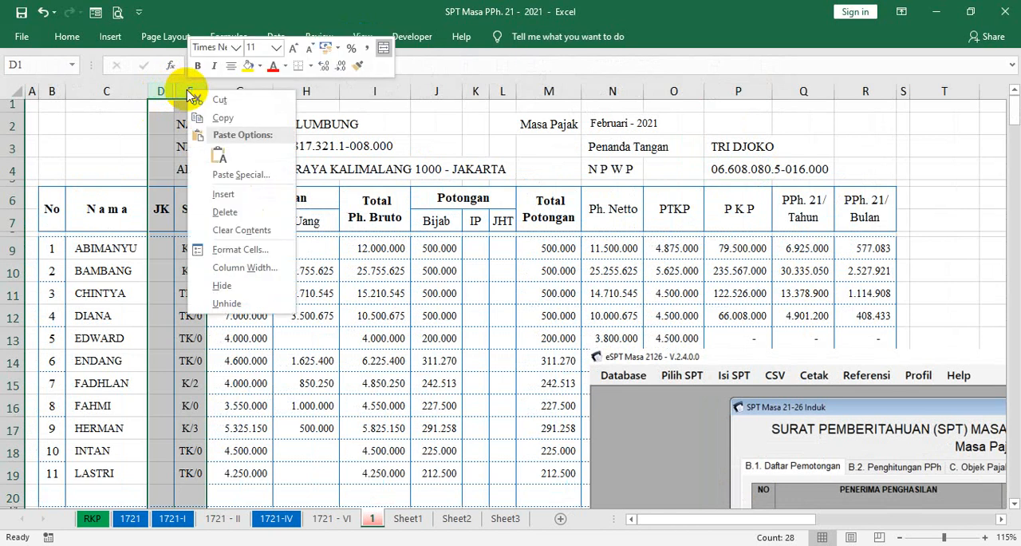
left_click(236, 304)
left_click(301, 269)
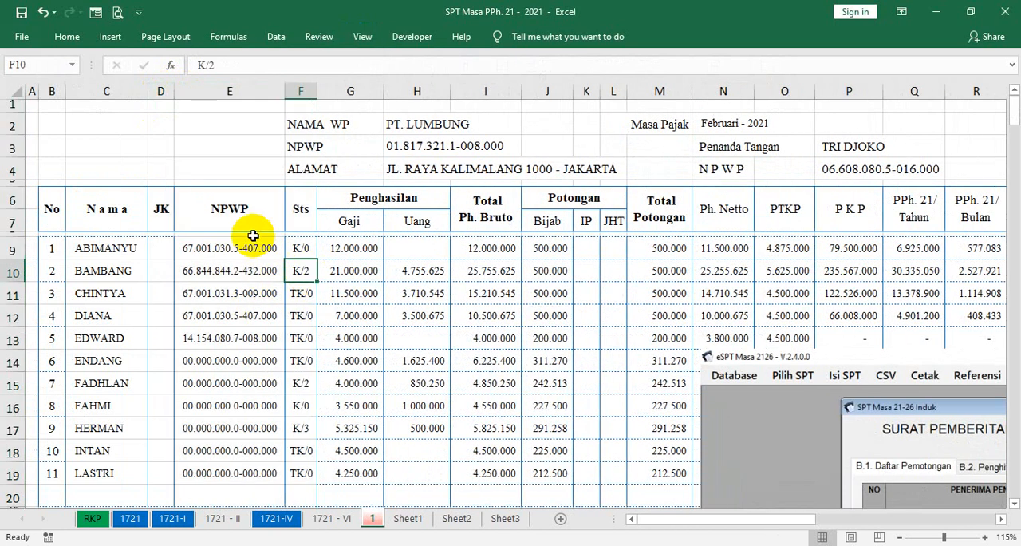
Select the first employee's NPWP in cell E9 and arrange the Excel workbook beside the eSPT withholding entry form
left_click(249, 247)
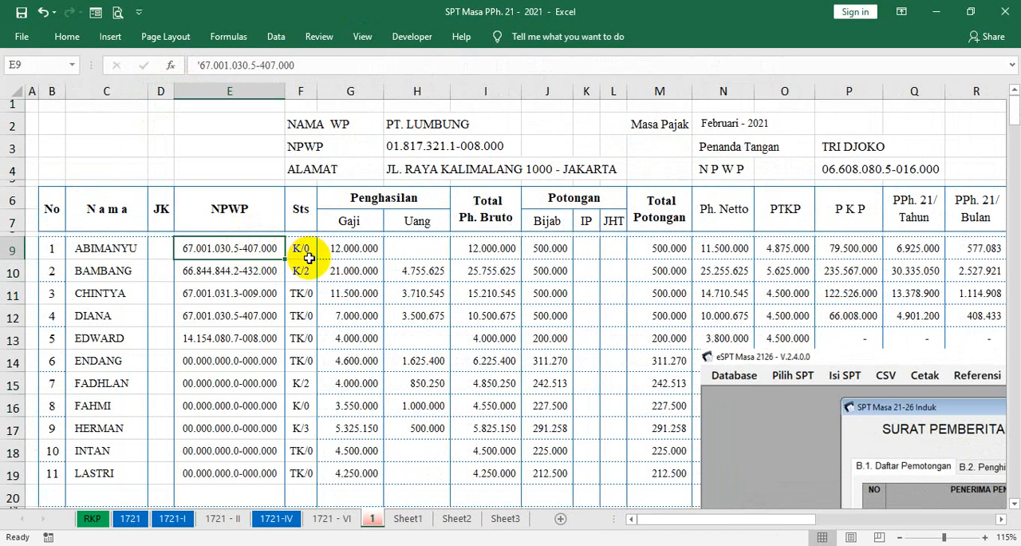
left_click(971, 14)
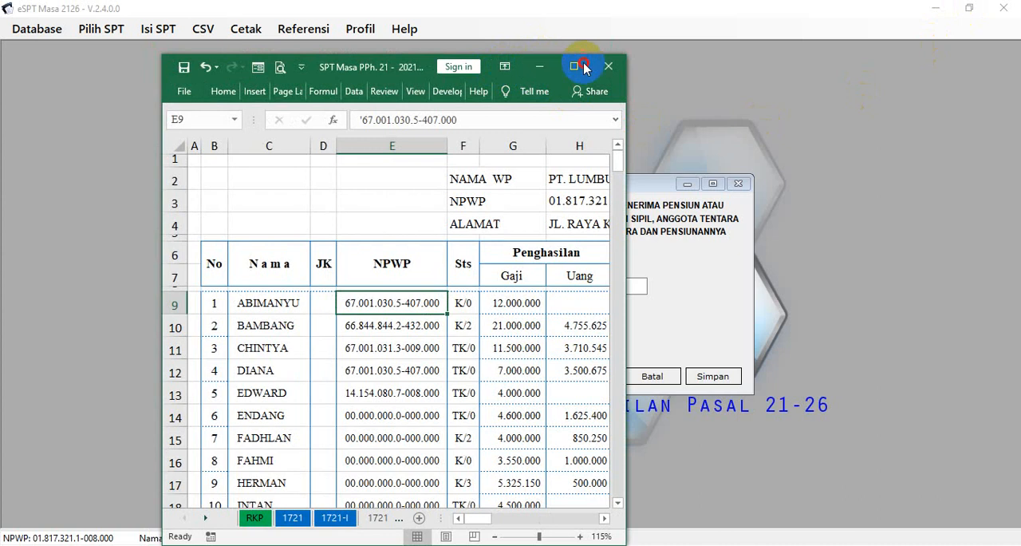
left_click_drag(421, 60, 763, 56)
left_click_drag(468, 184, 216, 80)
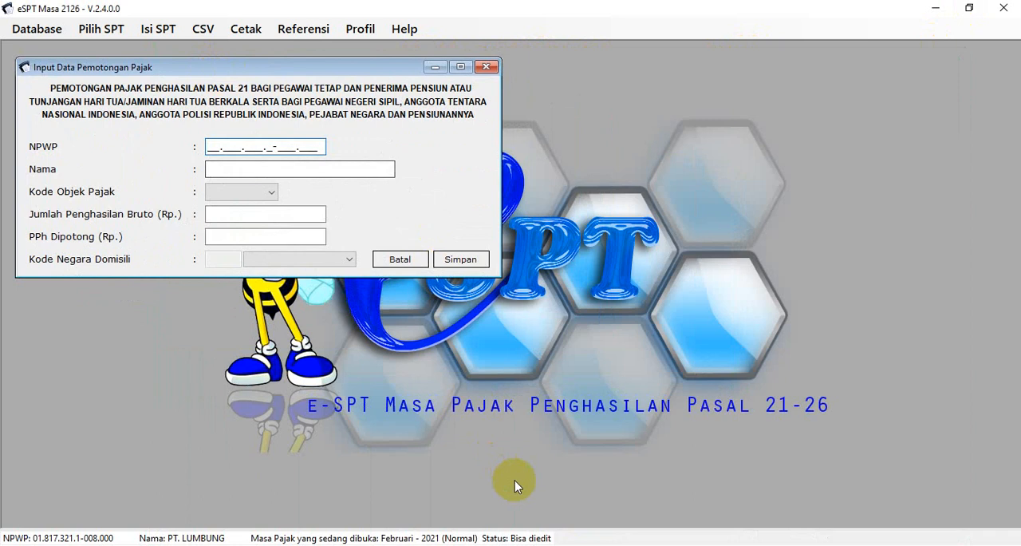
mouse_move(533, 544)
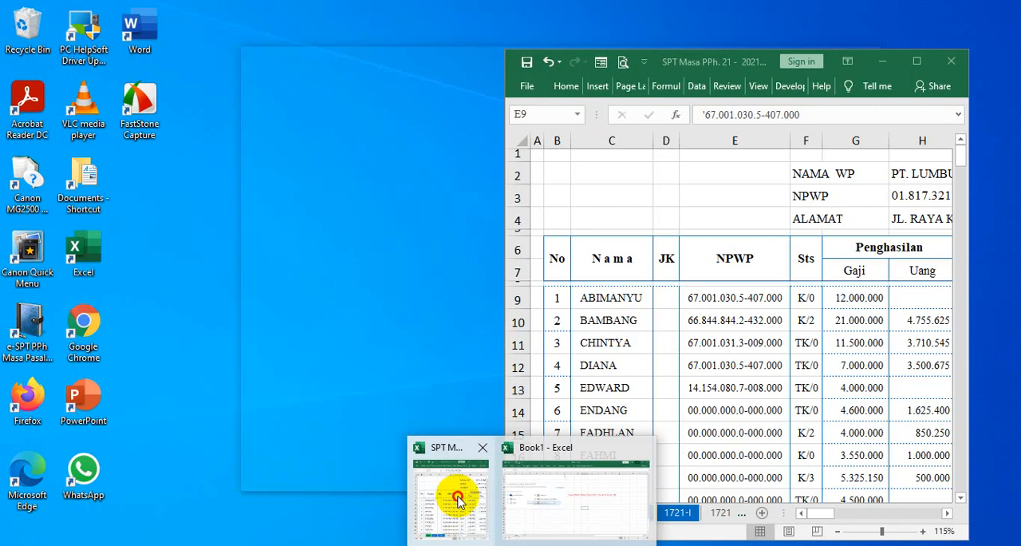
left_click(458, 498)
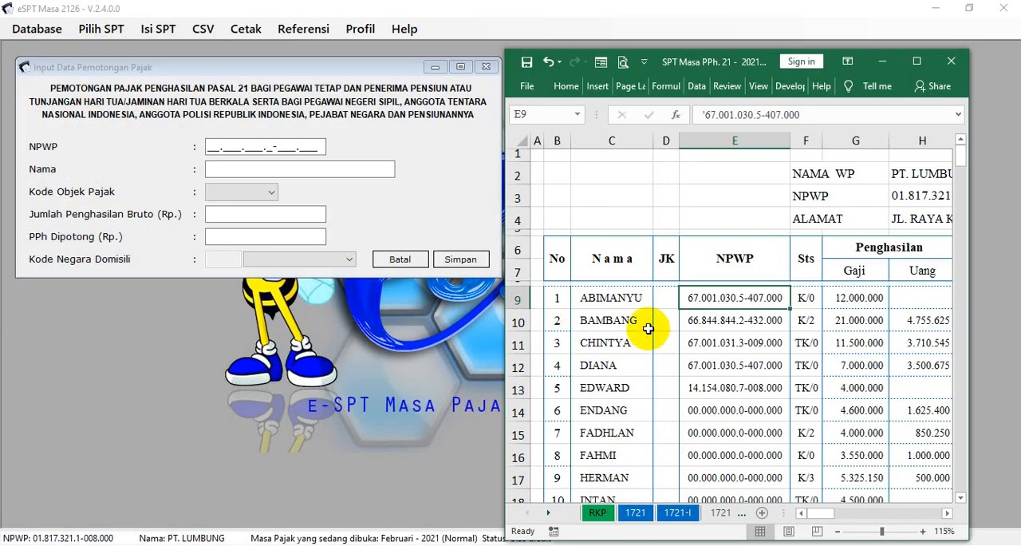
Copy the first employee's NPWP from cell E9 into the NPWP field of the eSPT withholding entry
key("ctrl+c")
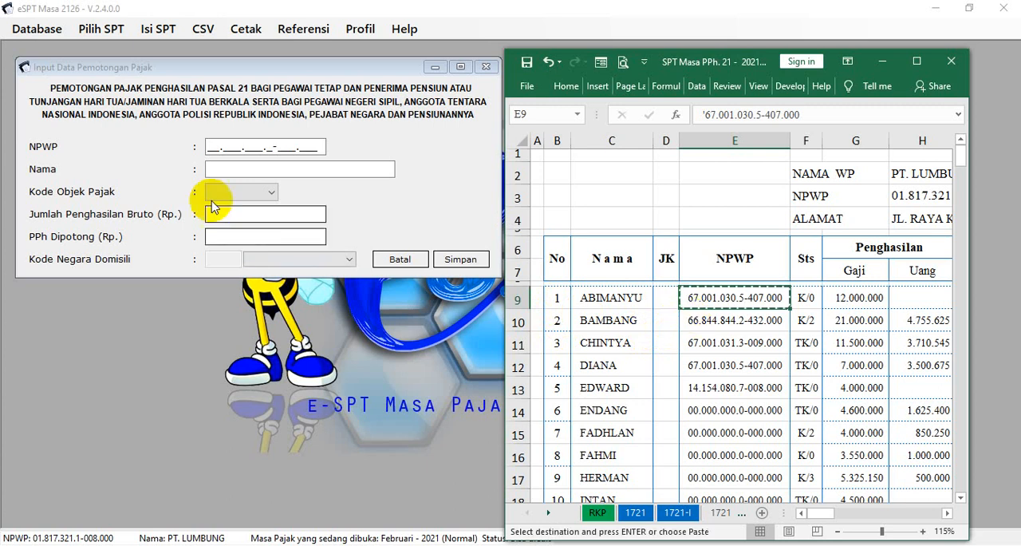
left_click(209, 148)
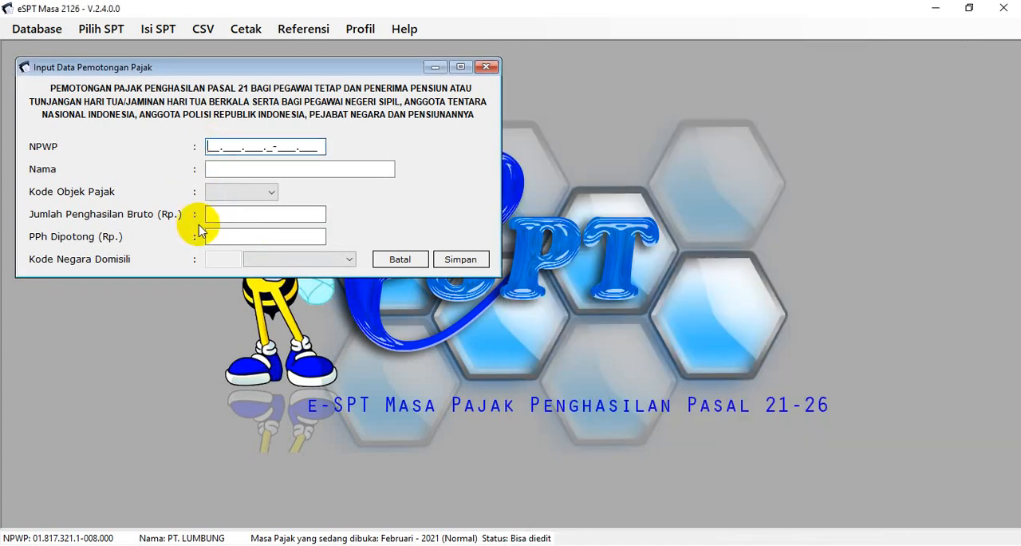
key("ctrl+v")
left_click(209, 169)
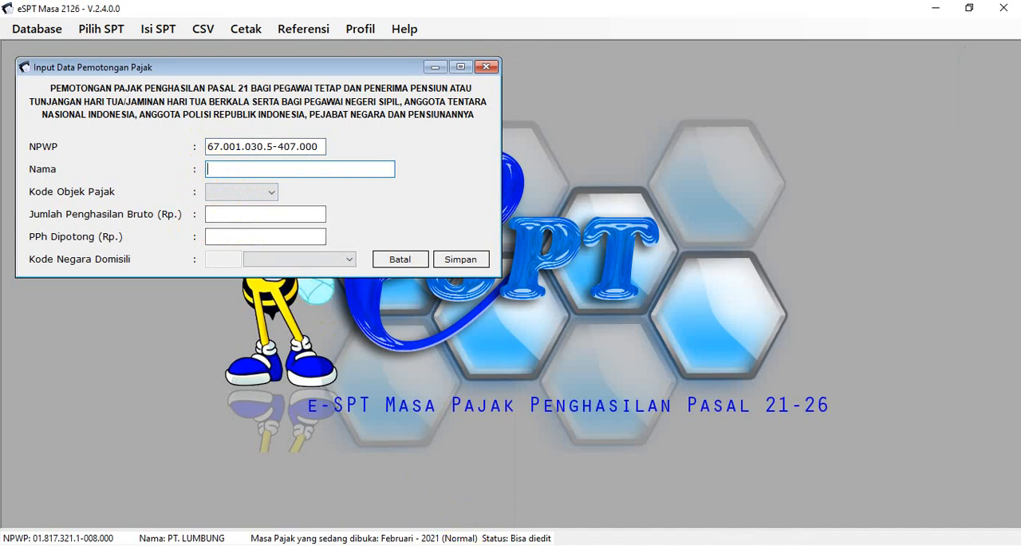
Copy the first employee's name from cell C9 of the workbook into the Nama field of the withholding entry
left_click(478, 503)
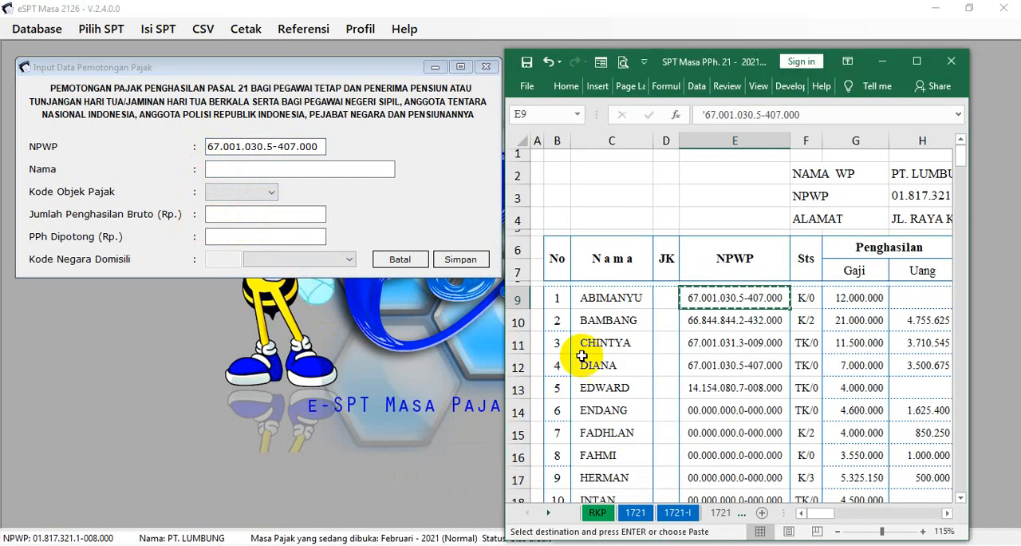
left_click(601, 303)
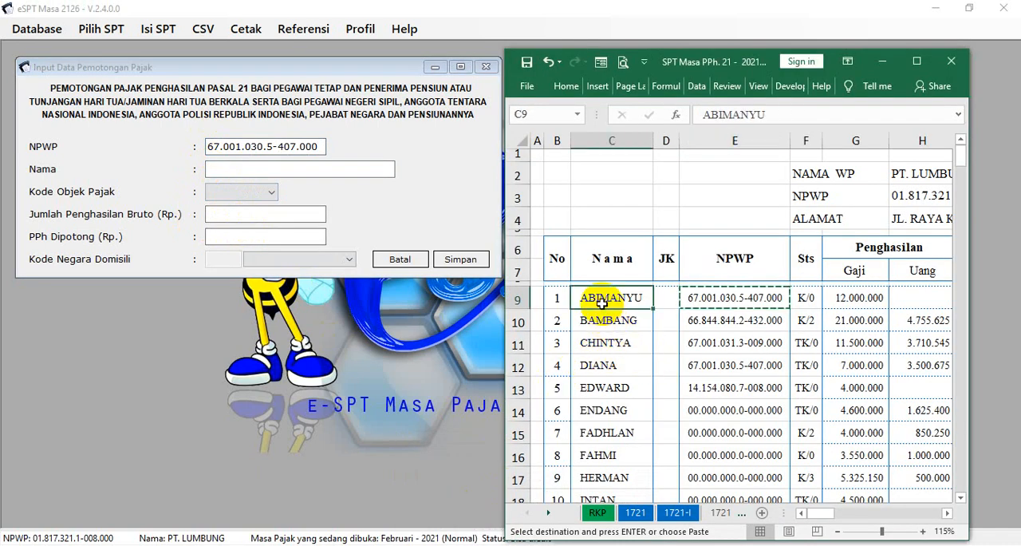
key("ctrl+c")
left_click(252, 168)
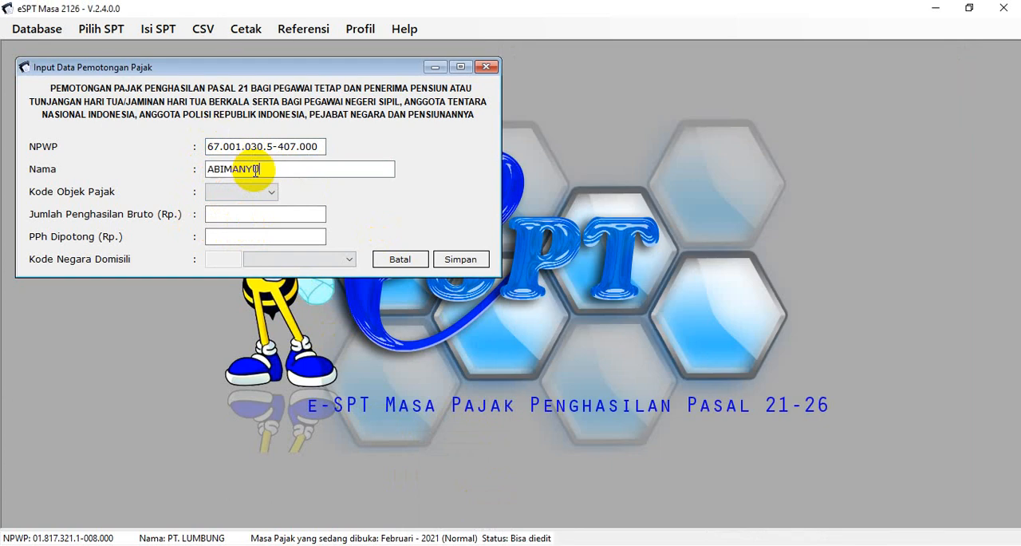
Set Kode Objek Pajak to 21-100-01 and copy the gross income 12.000.000 from workbook cell I9 into Jumlah Penghasilan Bruto
left_click(268, 195)
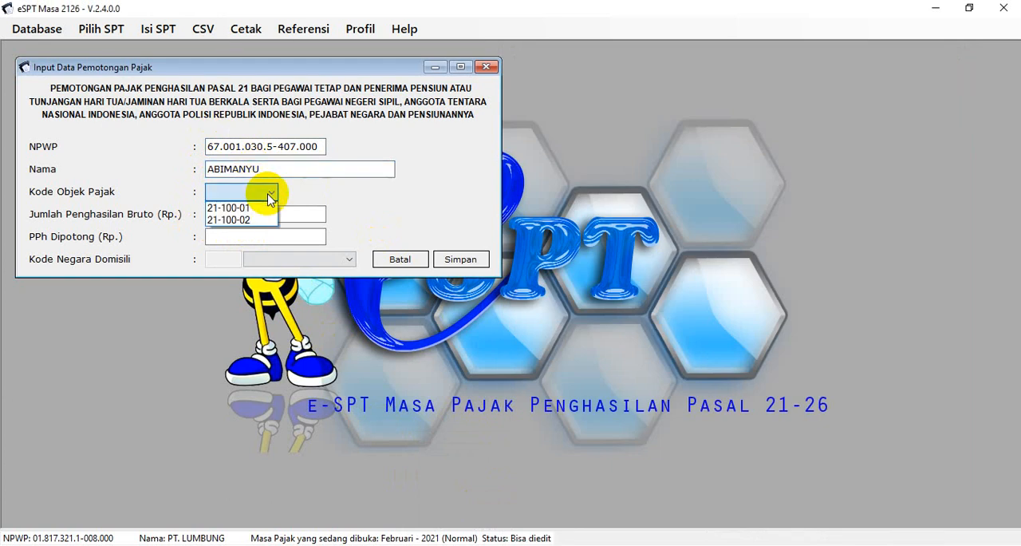
left_click(239, 208)
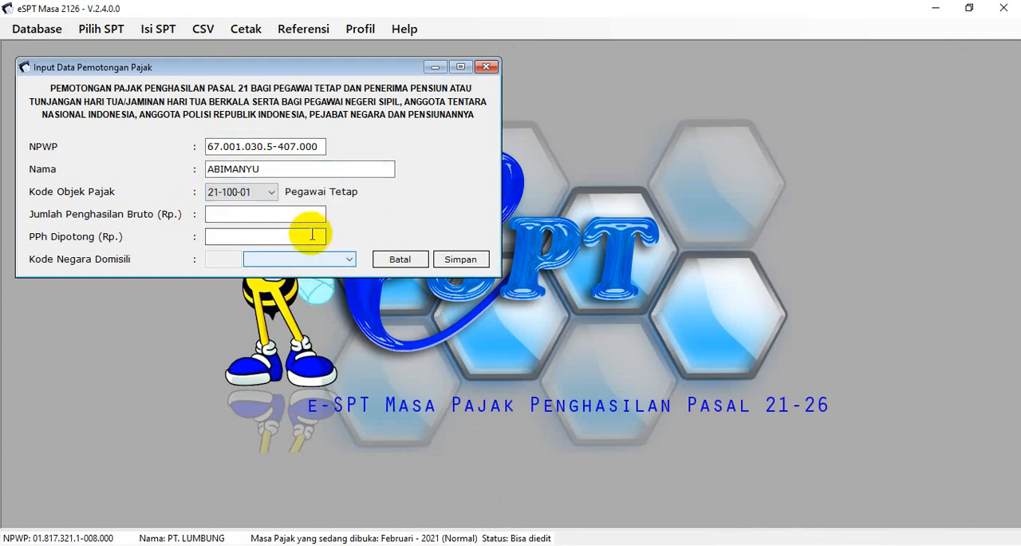
left_click(318, 216)
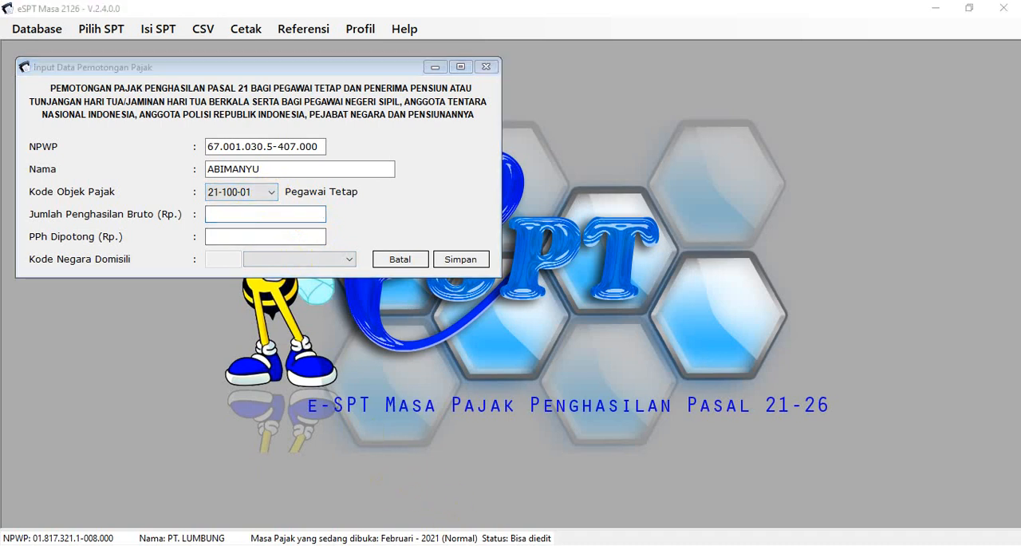
mouse_move(543, 495)
left_click(477, 499)
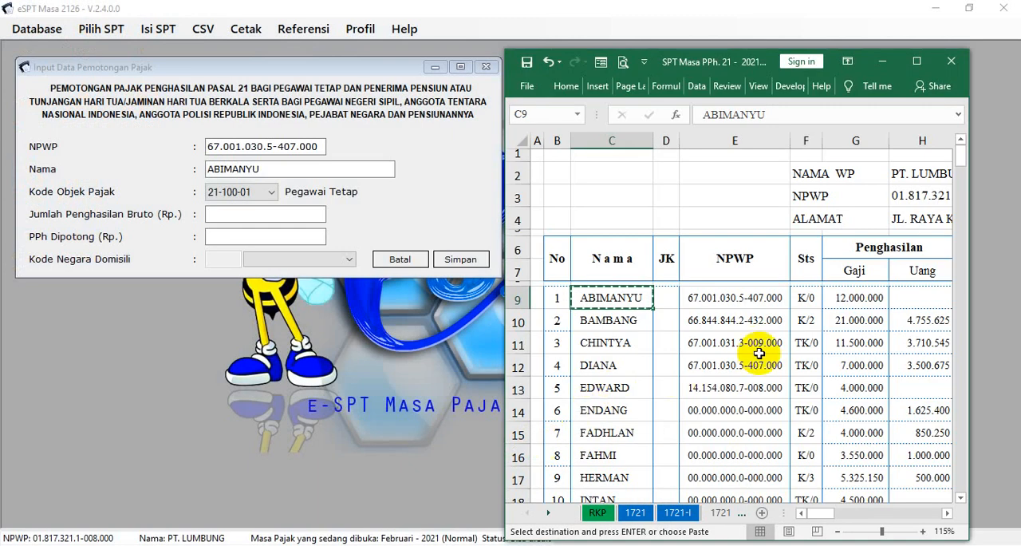
left_click(951, 516)
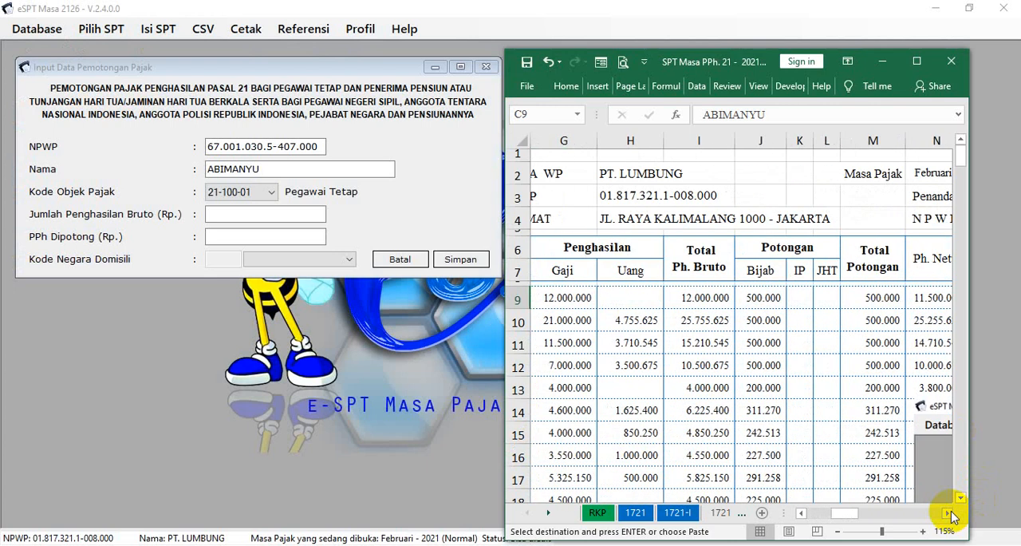
left_click(682, 298)
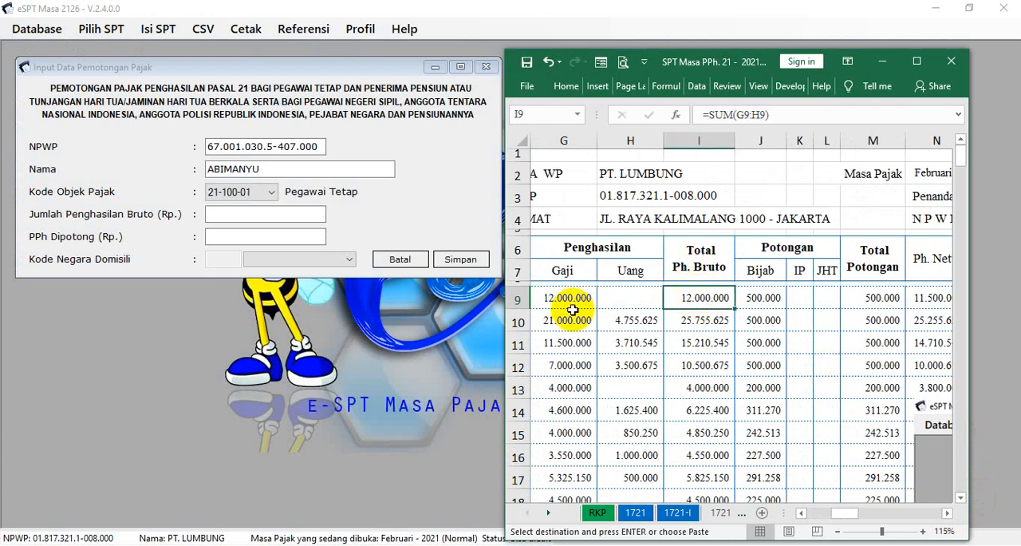
left_click(289, 213)
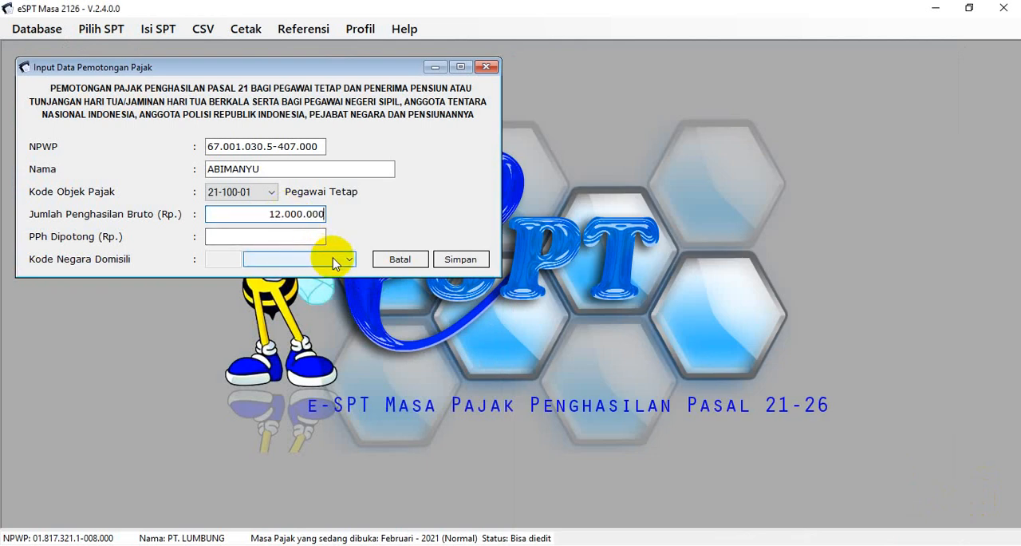
Copy the monthly PPh 21 of 577.083 from cell R9 into PPh Dipotong, save the entry, and start a new withholding record
left_click(320, 236)
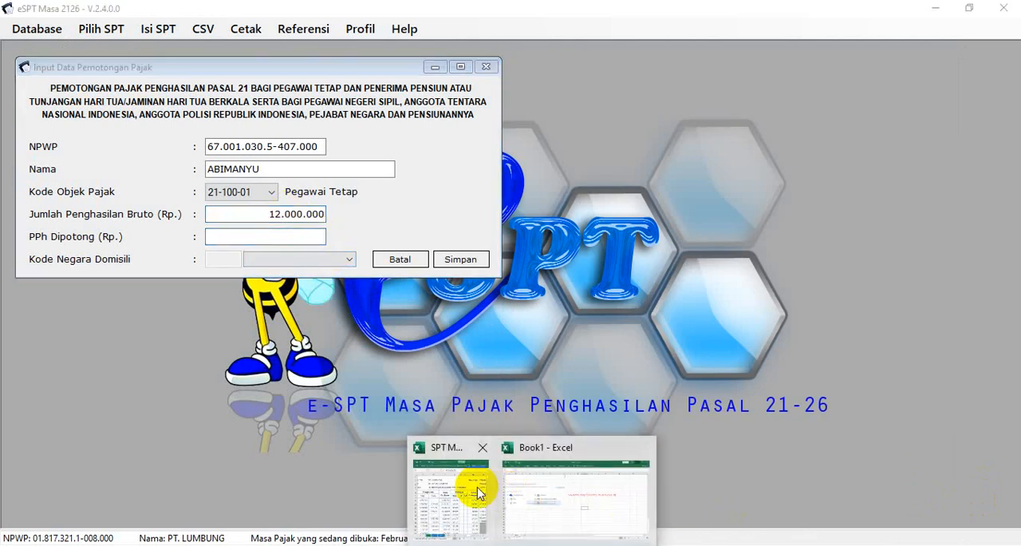
left_click(471, 481)
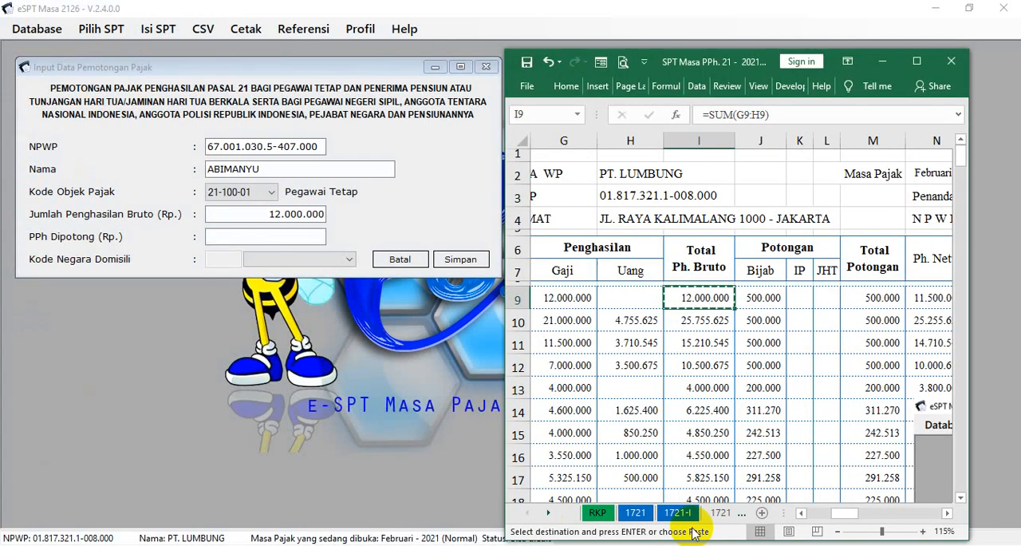
left_click(947, 513)
left_click(946, 513)
left_click(946, 513)
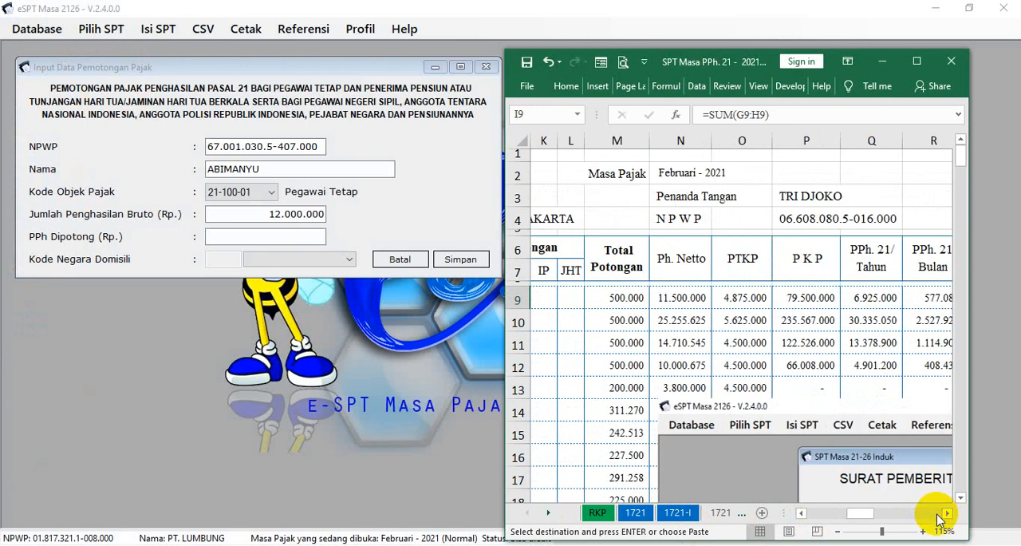
left_click(946, 513)
left_click(946, 513)
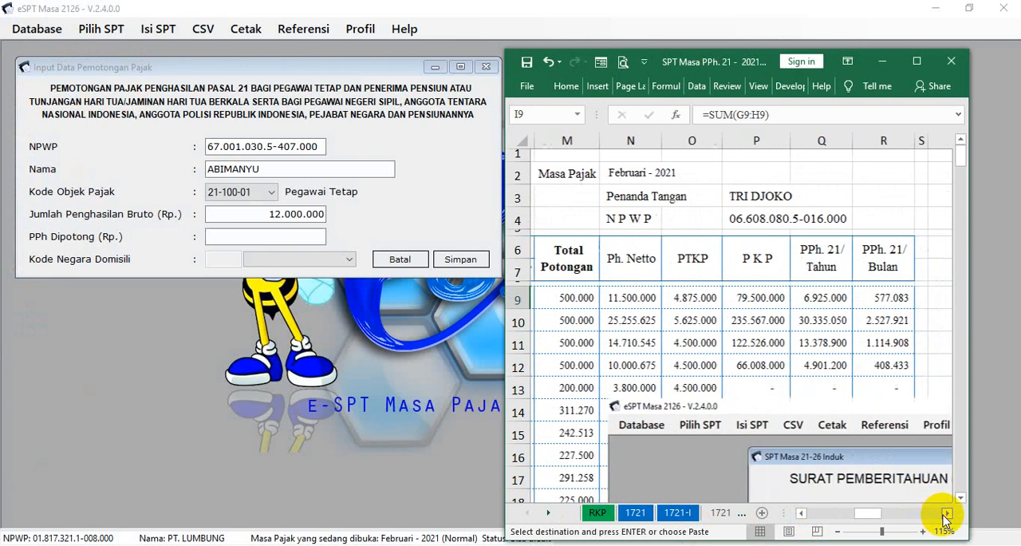
left_click(878, 299)
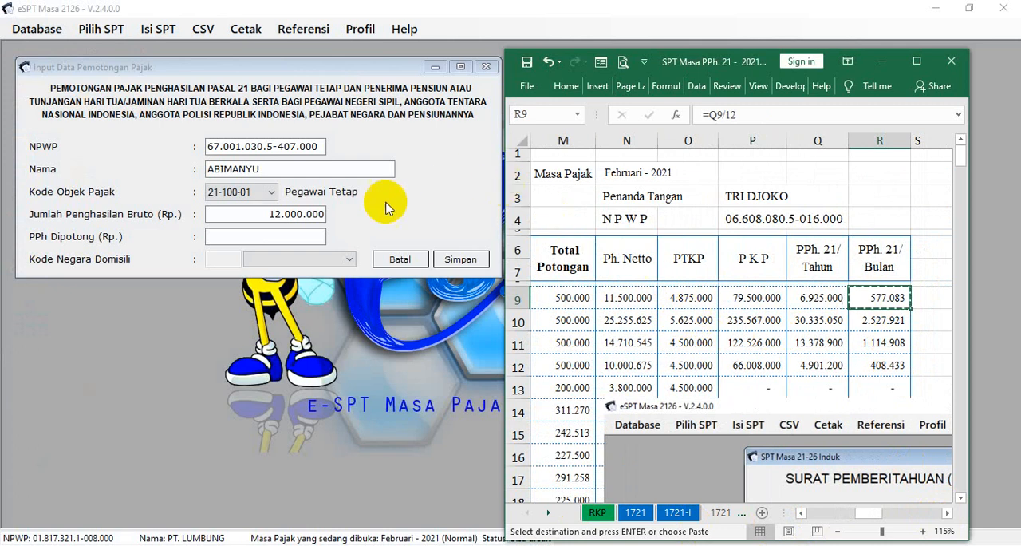
left_click(310, 233)
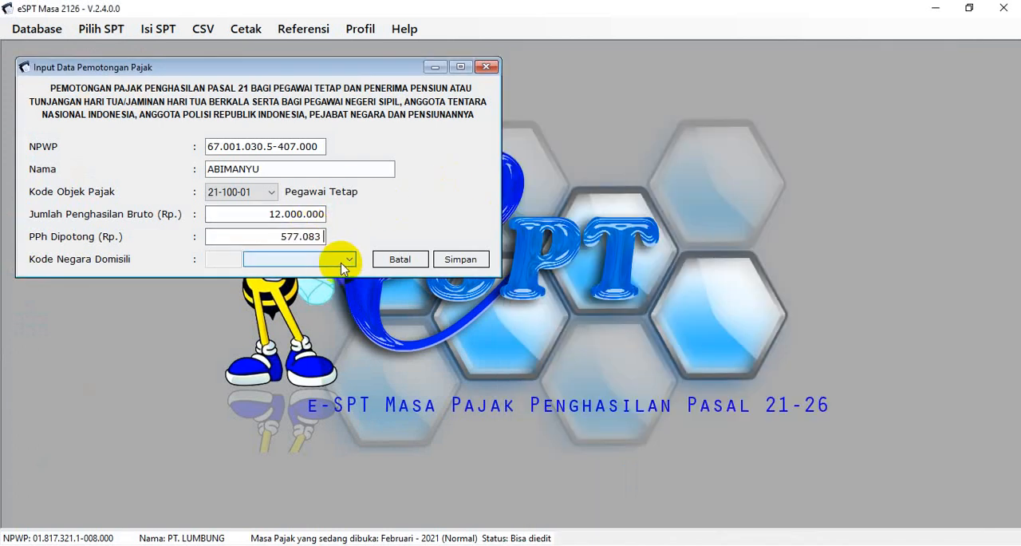
left_click(460, 259)
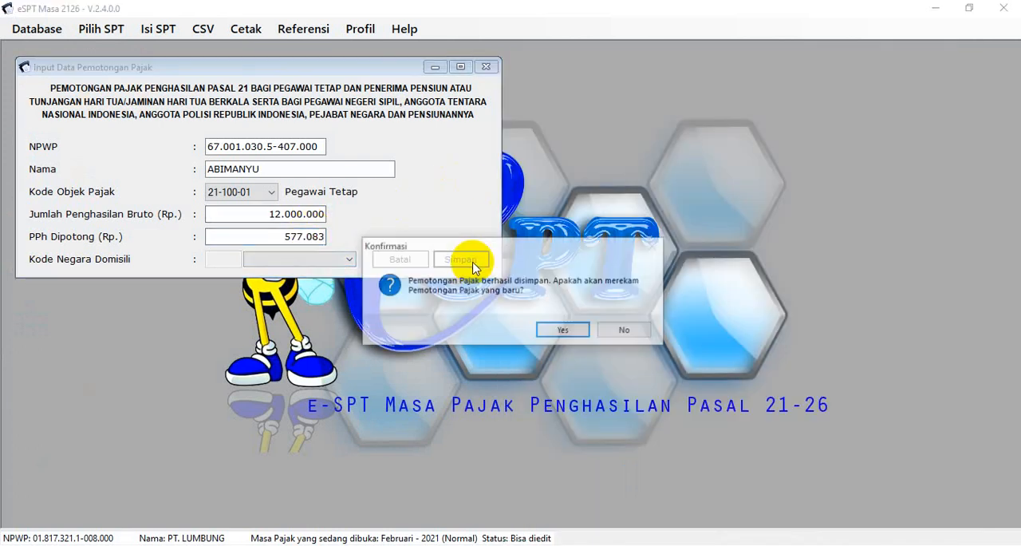
left_click(558, 330)
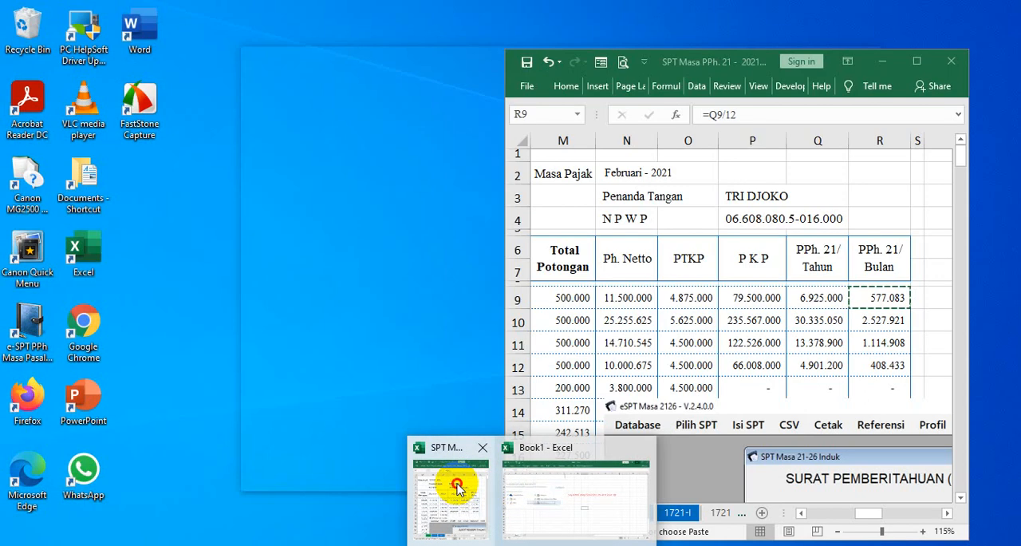
Copy the second employee's NPWP from cell E10 of the workbook into the NPWP field of the new entry
left_click(456, 486)
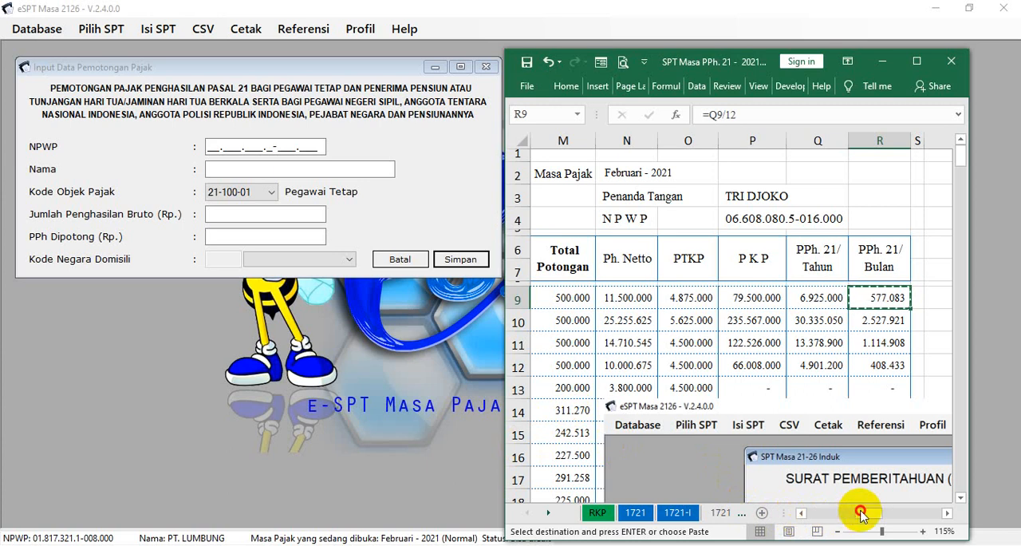
left_click_drag(852, 517, 805, 512)
left_click(693, 329)
key("ctrl+c")
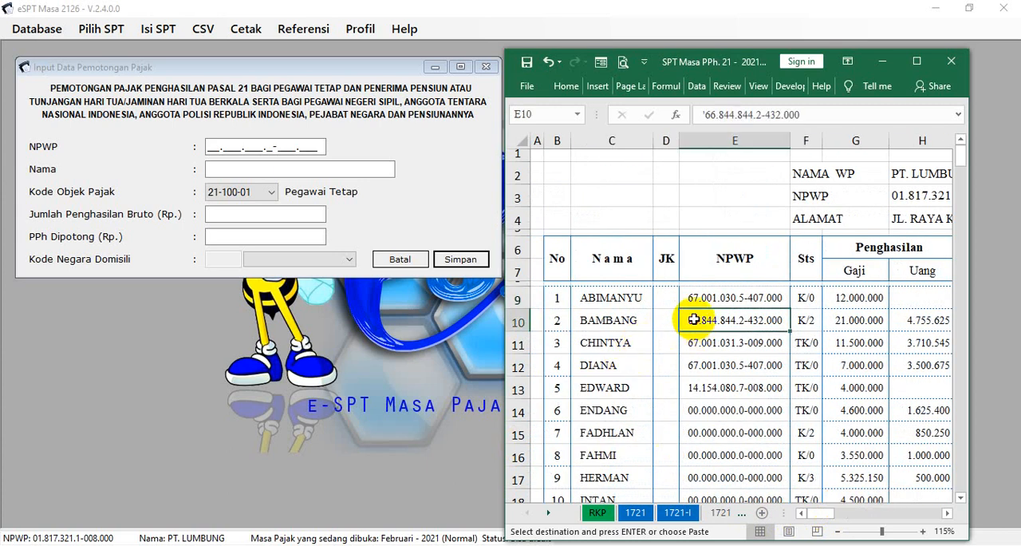
left_click(207, 146)
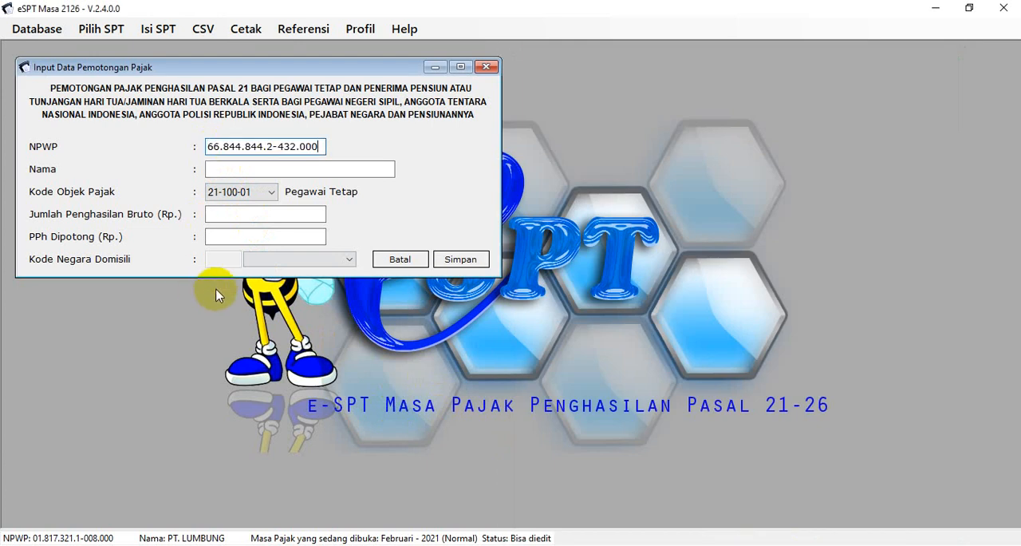
Copy the second employee's name from cell C10 of the workbook into the Nama field
left_click(209, 168)
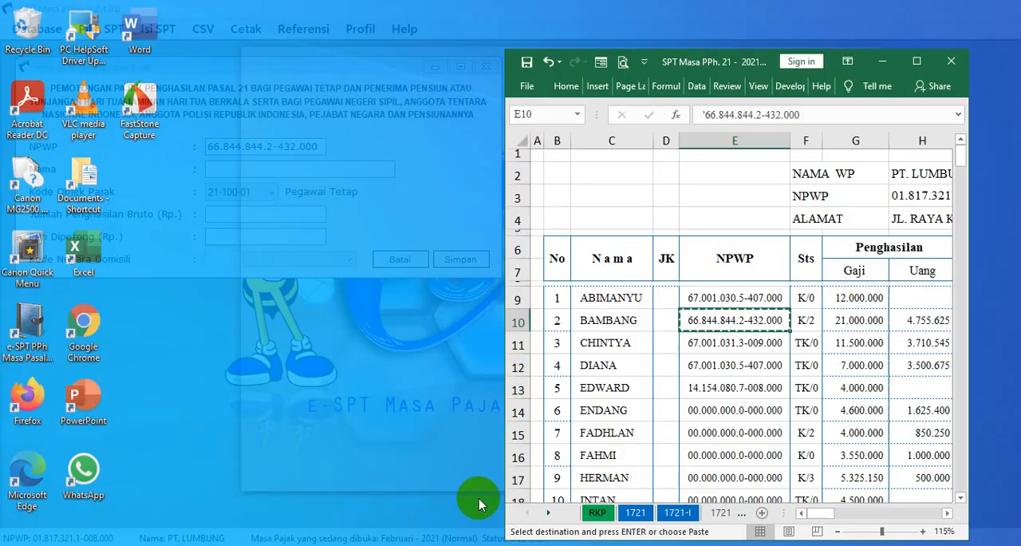
left_click(483, 493)
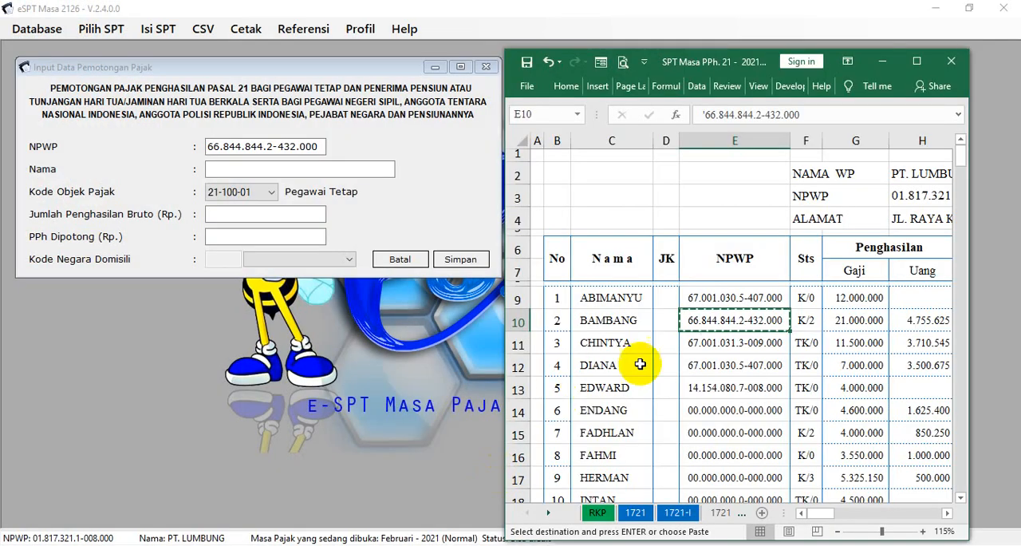
left_click(645, 320)
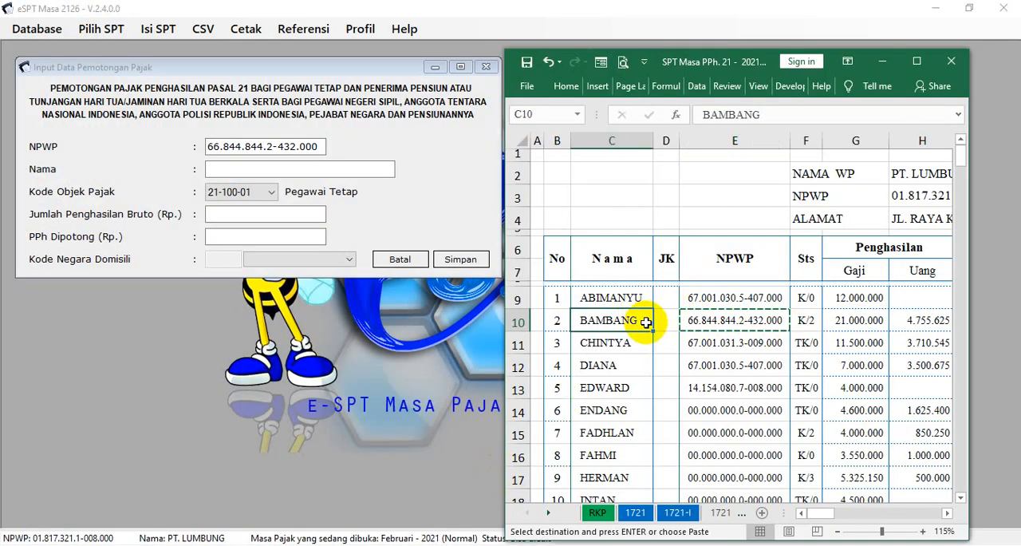
left_click(323, 170)
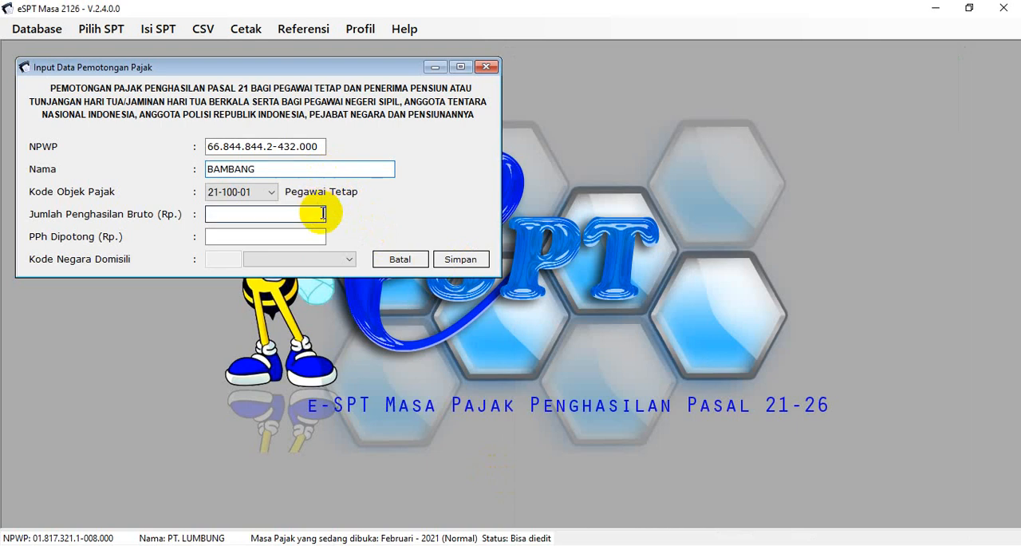
Copy the second employee's gross income 25.755.625 from cell I10 of the workbook into Jumlah Penghasilan Bruto
left_click(323, 213)
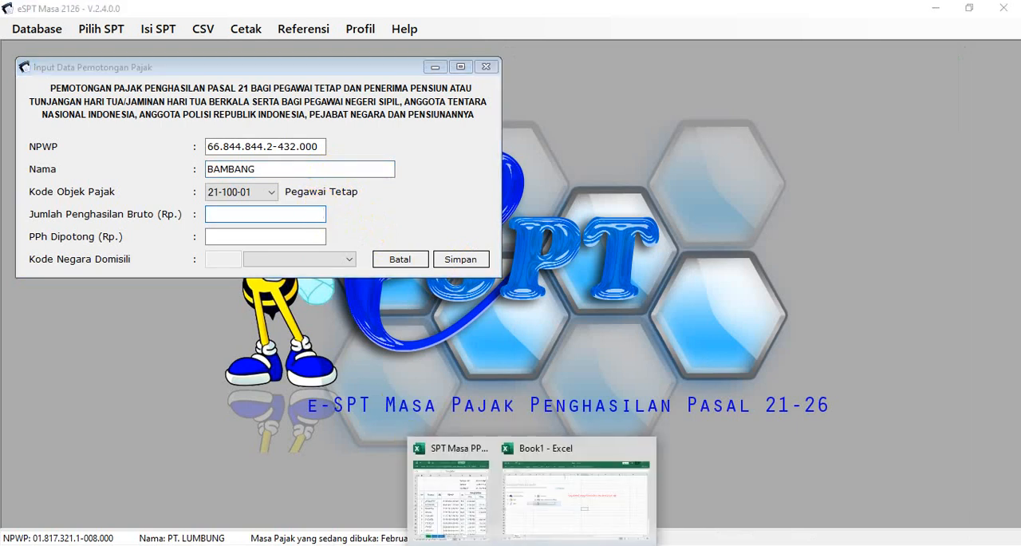
left_click(474, 510)
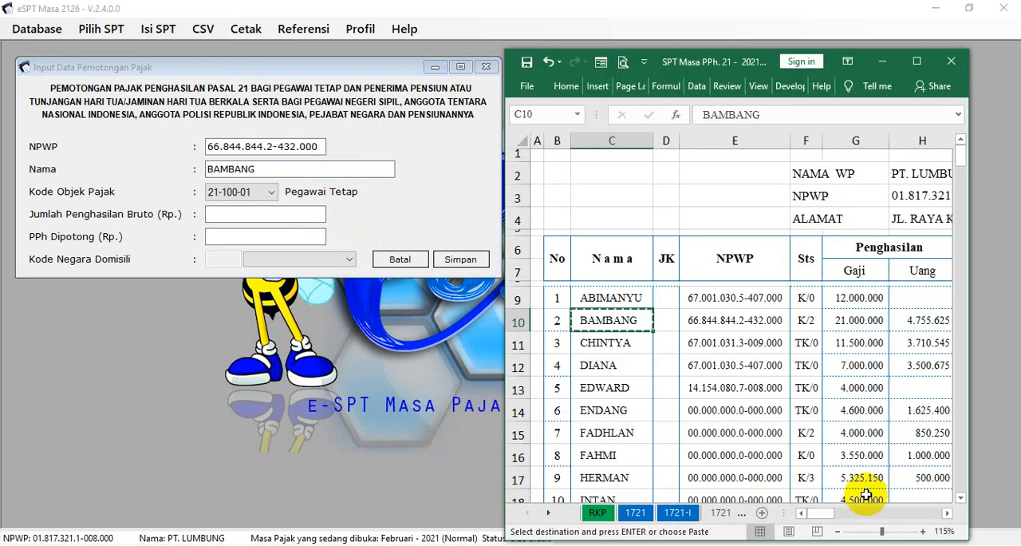
left_click(946, 513)
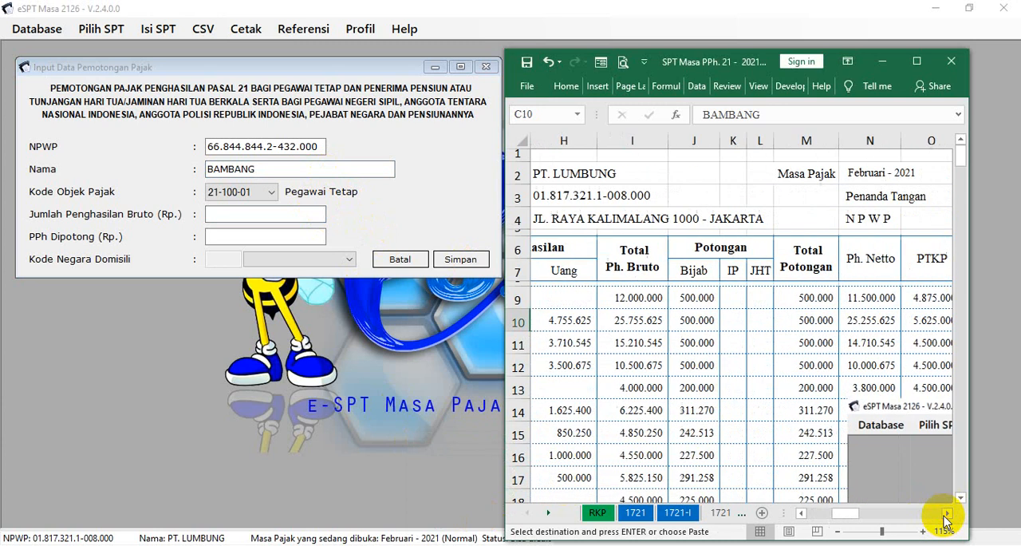
left_click(637, 320)
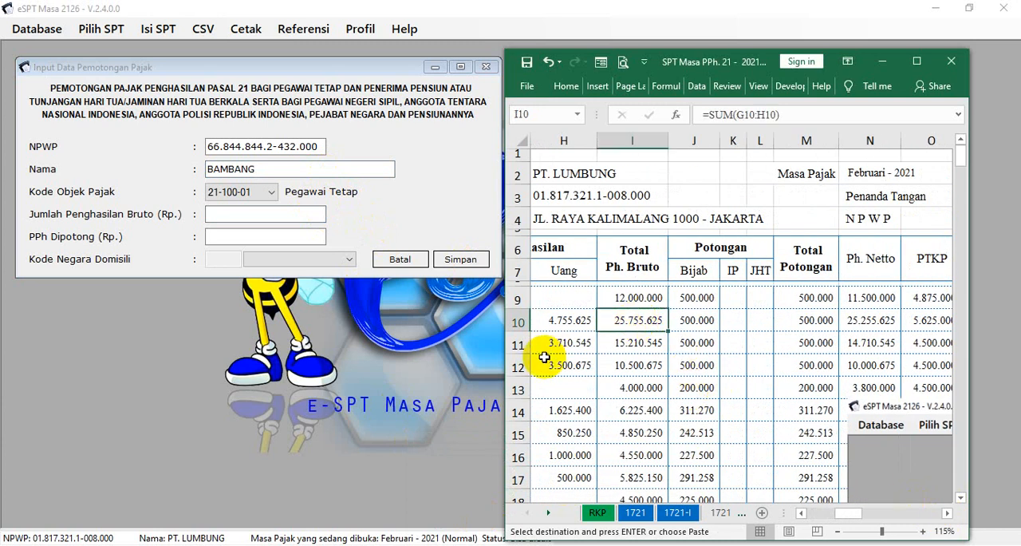
left_click(949, 513)
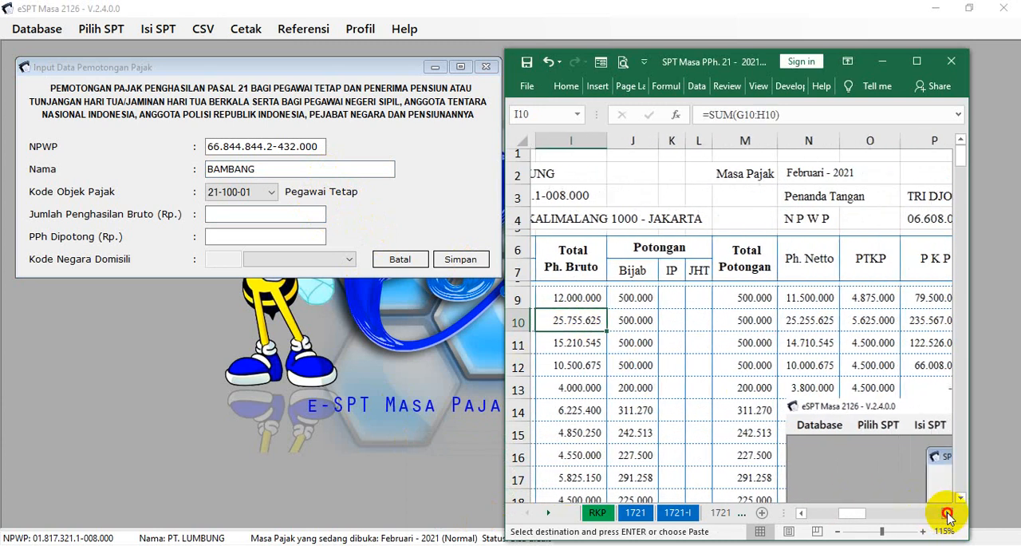
left_click(949, 513)
left_click(948, 513)
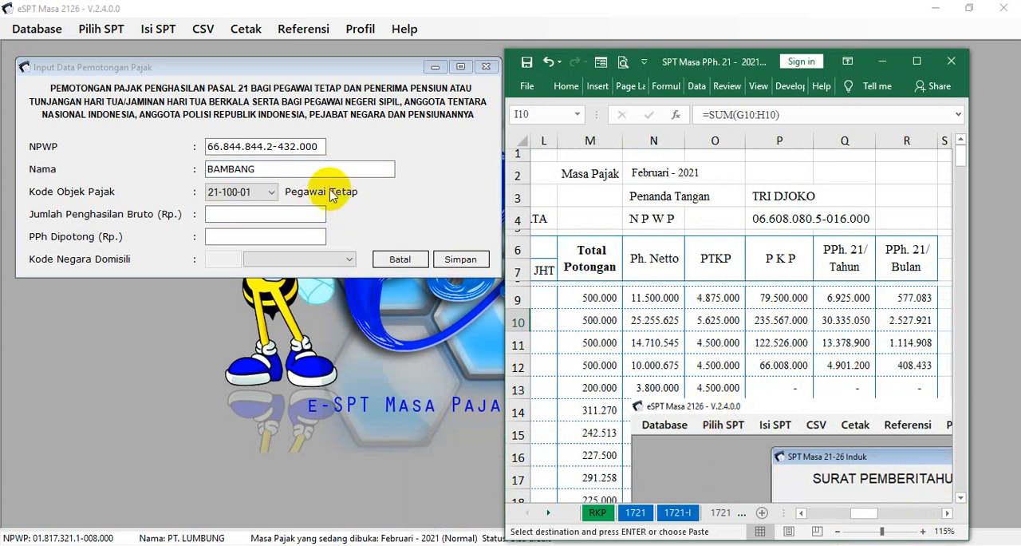
left_click(318, 214)
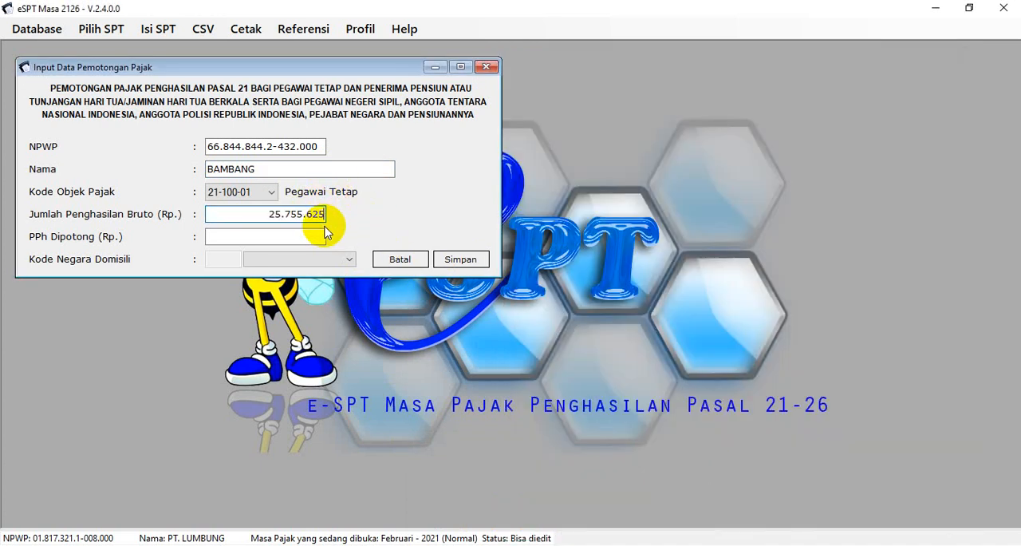
Copy the monthly PPh 21 of 2.527.921 from cell R10 into PPh Dipotong, save the entry, and start another withholding record
left_click(325, 236)
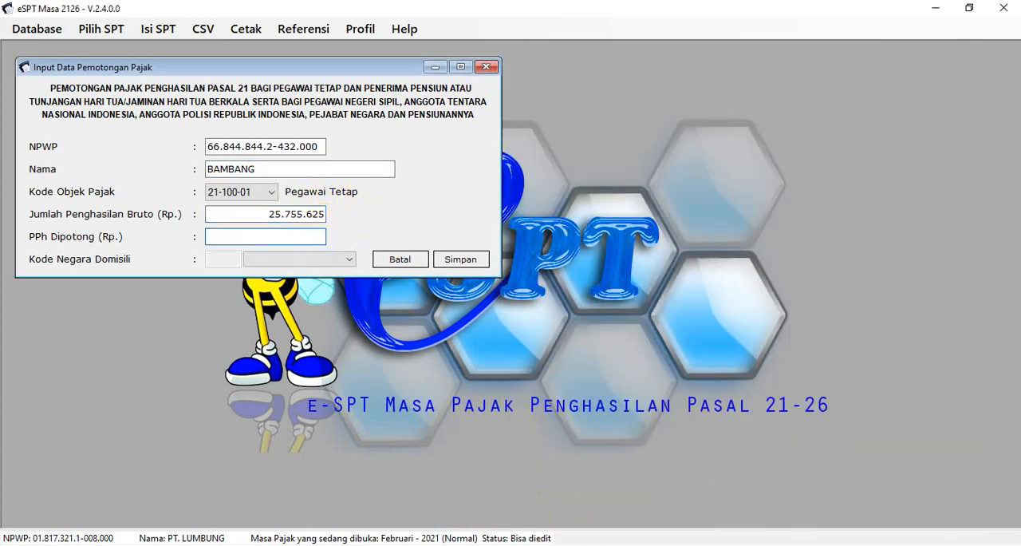
left_click(533, 544)
left_click(485, 499)
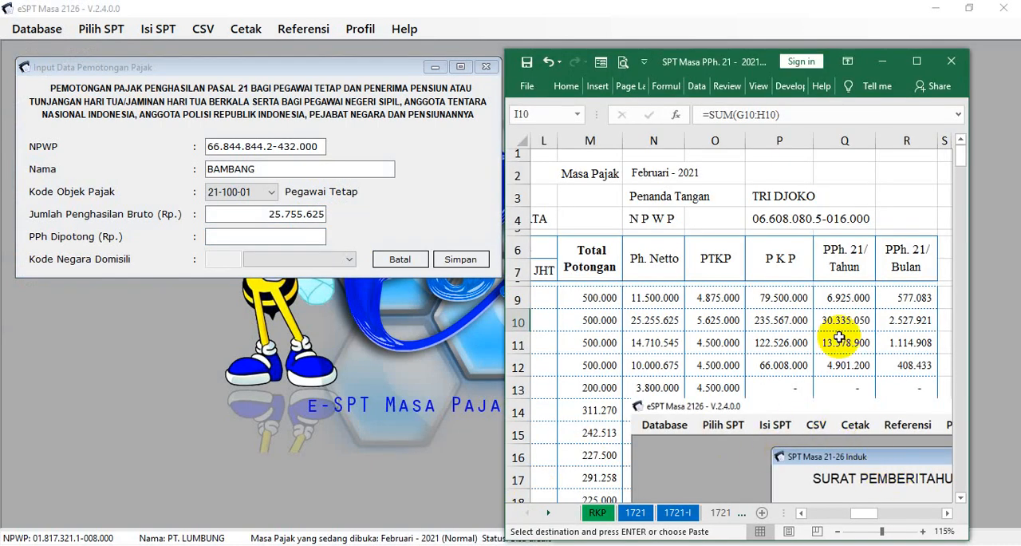
left_click(900, 320)
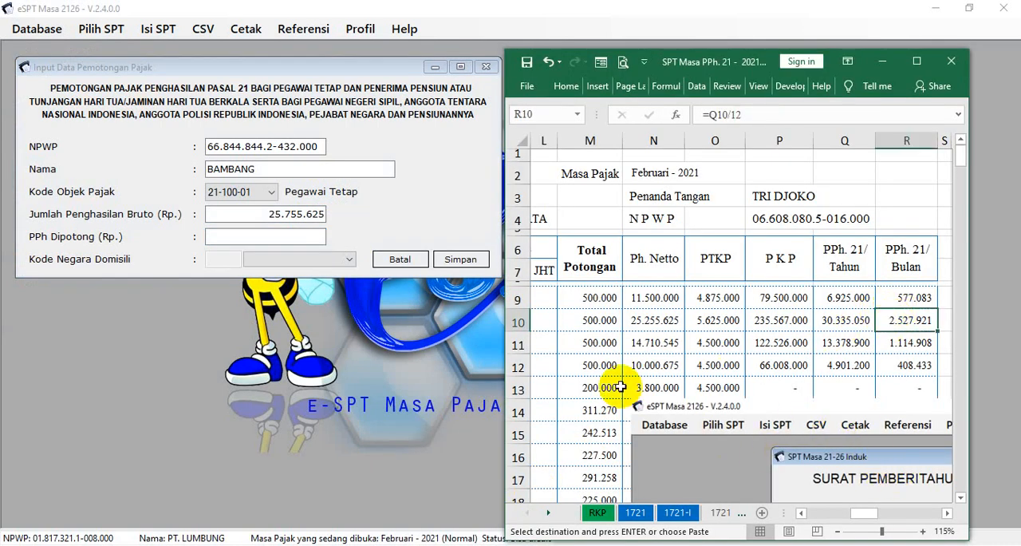
left_click(319, 239)
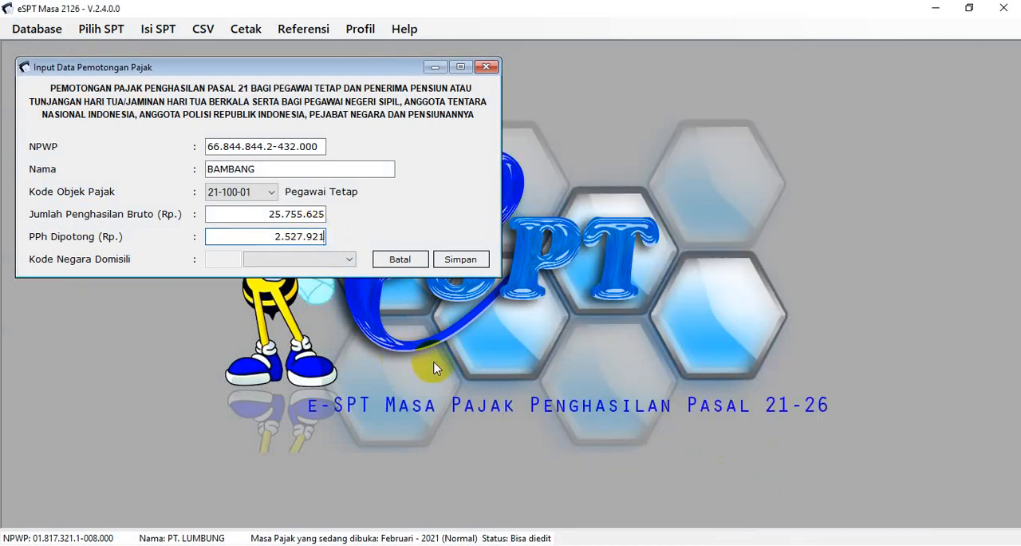
left_click(459, 259)
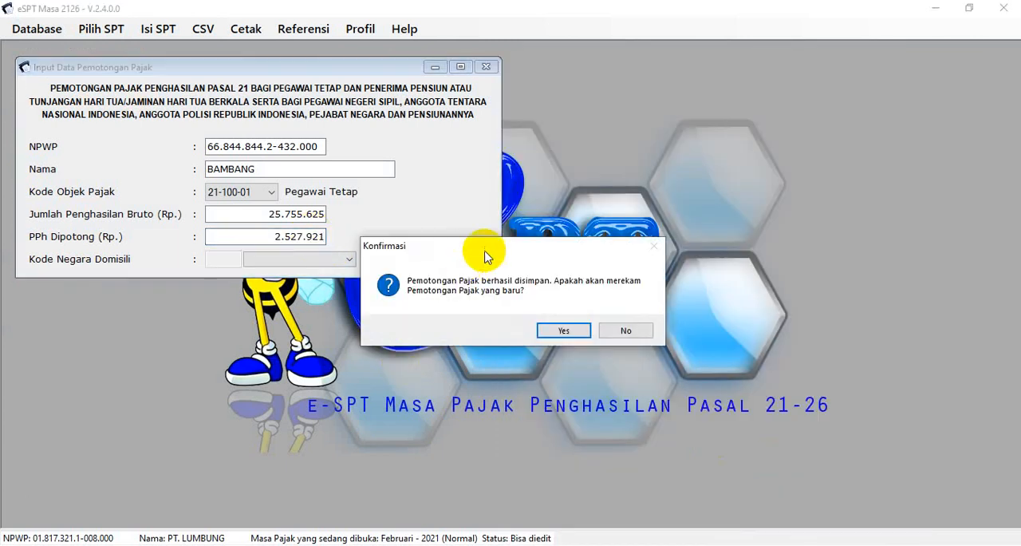
left_click(571, 333)
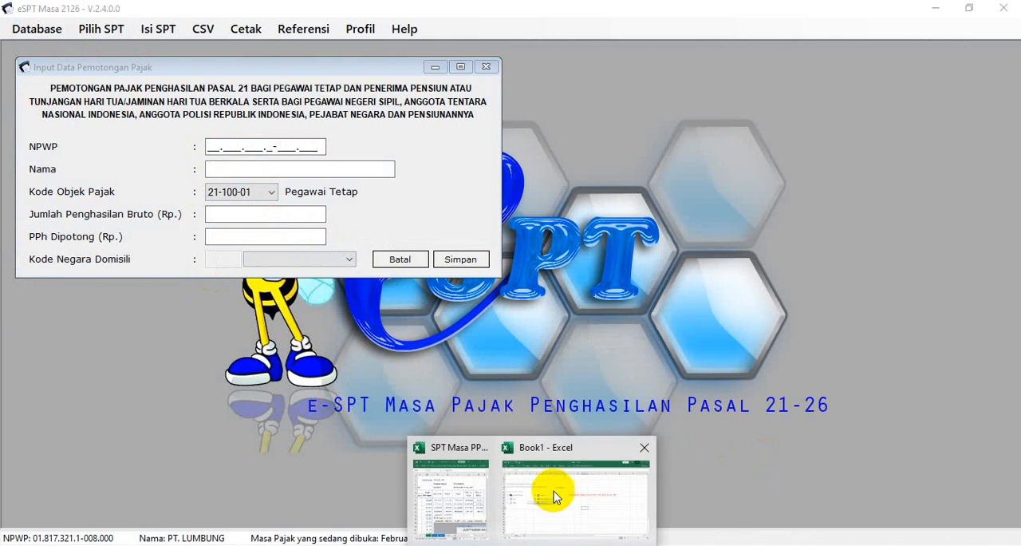
Copy the third employee's NPWP from cell E11 of the workbook into the NPWP field of the new entry
left_click(483, 499)
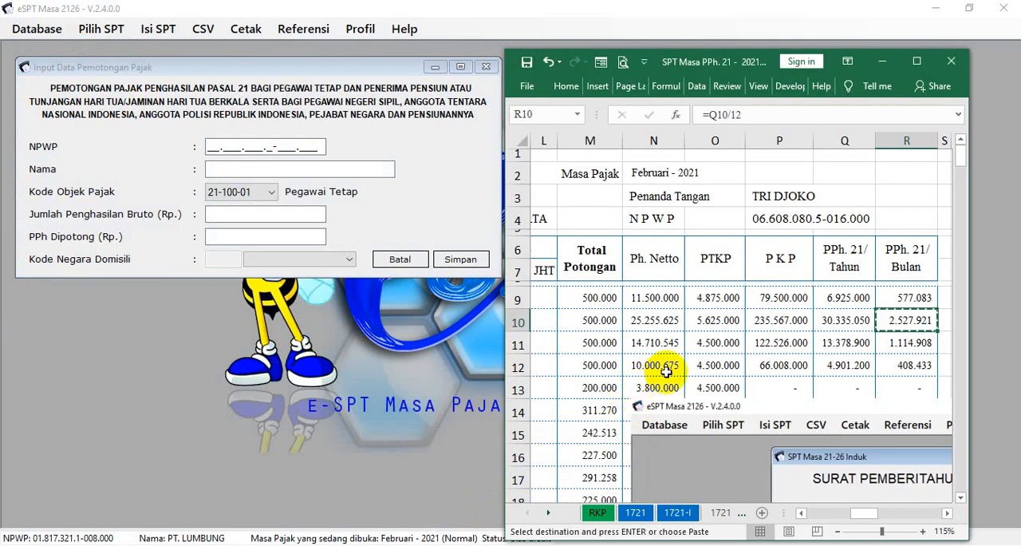
left_click_drag(861, 515, 860, 518)
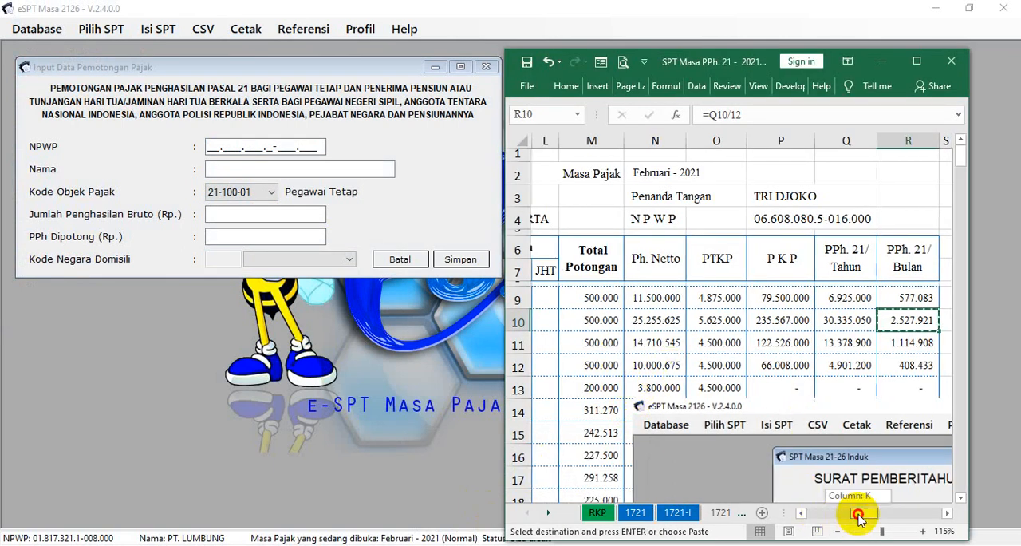
scroll(802, 375, "down", 1)
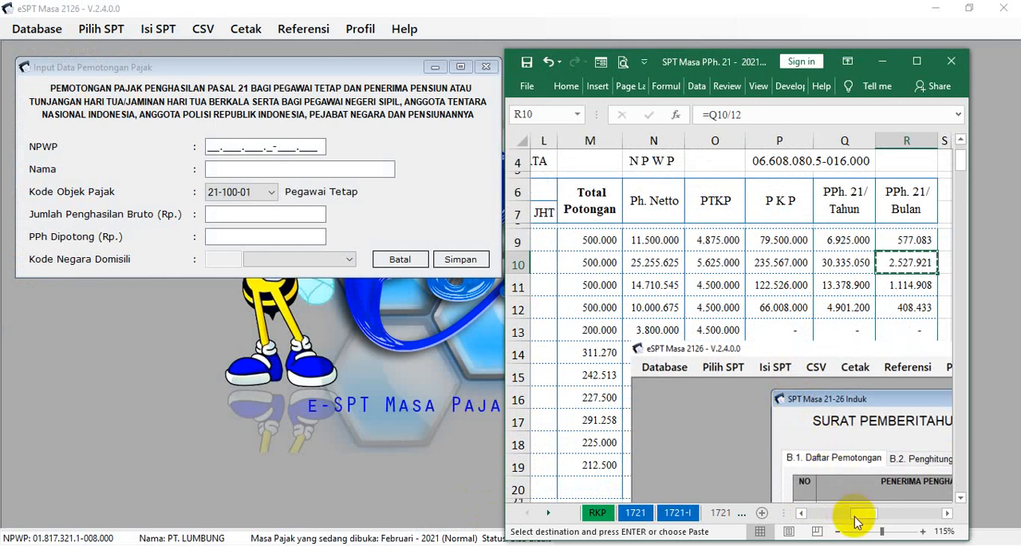
left_click_drag(856, 520, 794, 512)
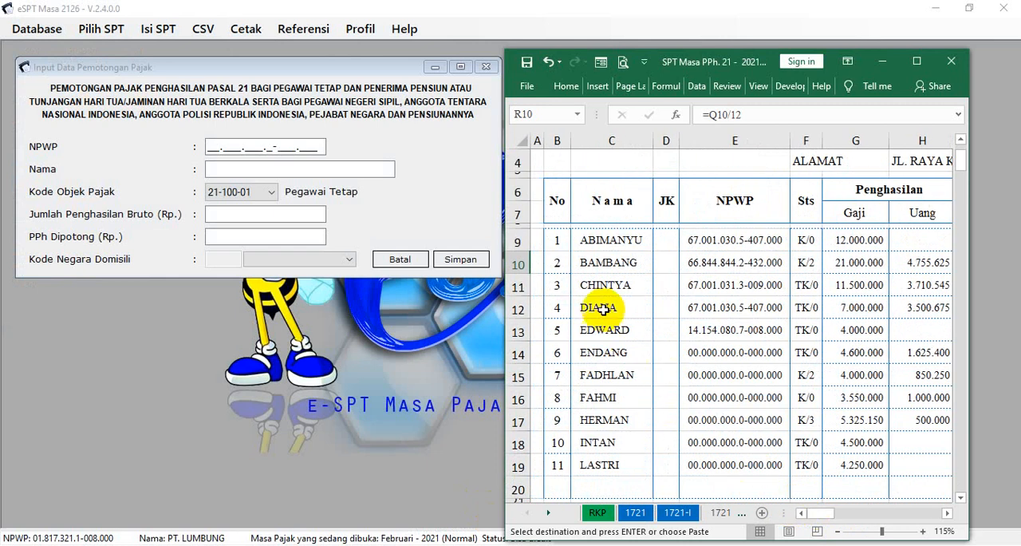
left_click(686, 285)
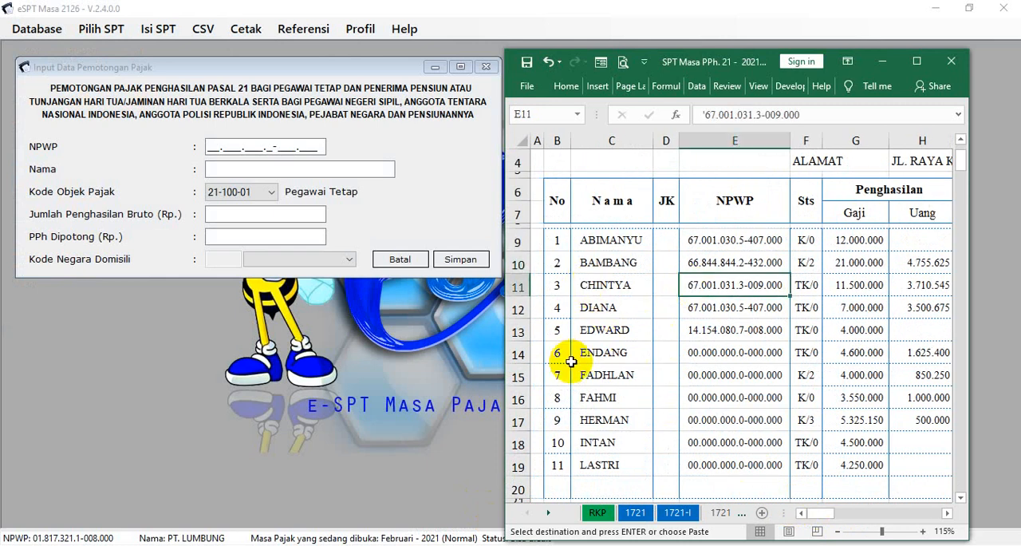
left_click(212, 146)
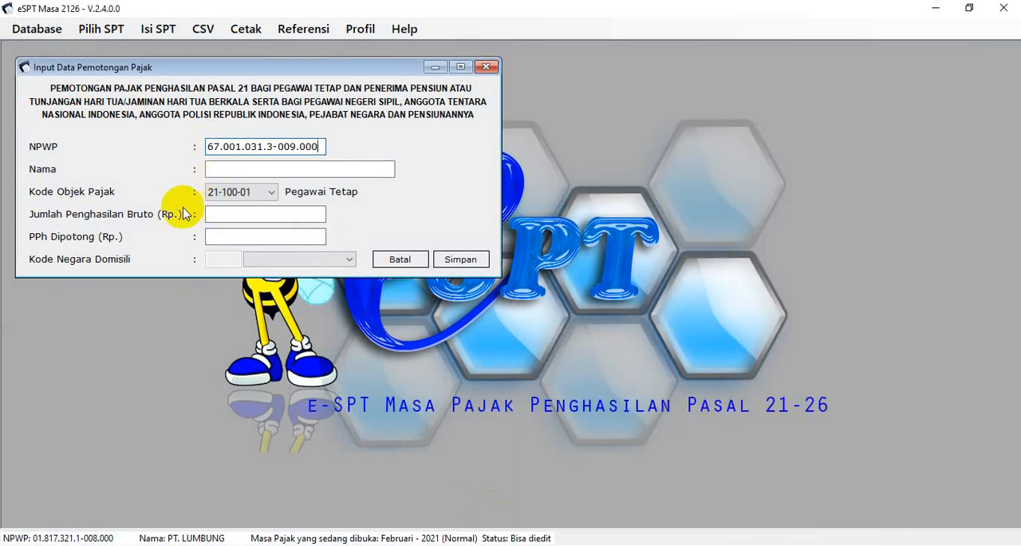
Copy the third employee's name from cell C11 of the workbook into the Nama field
left_click(215, 168)
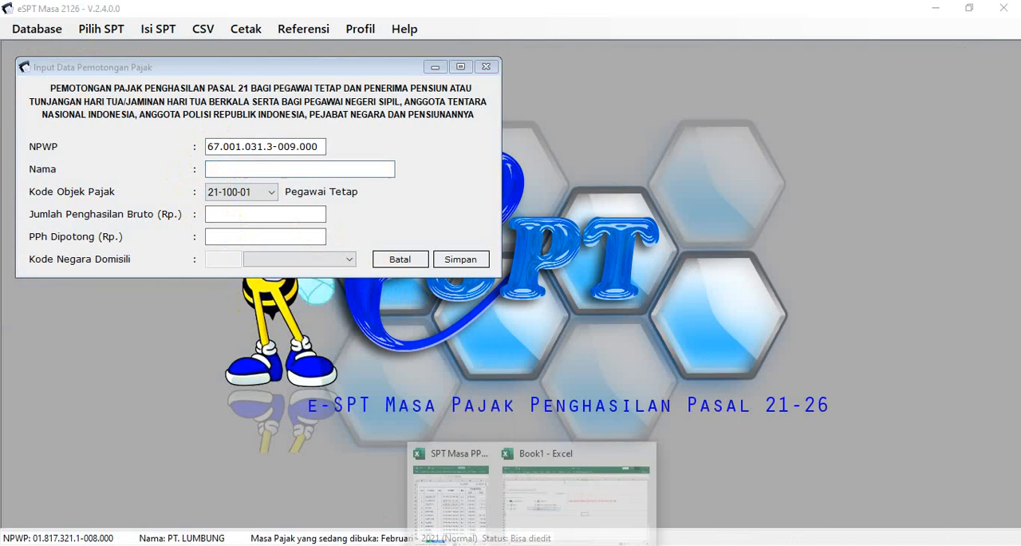
left_click(483, 497)
left_click(639, 288)
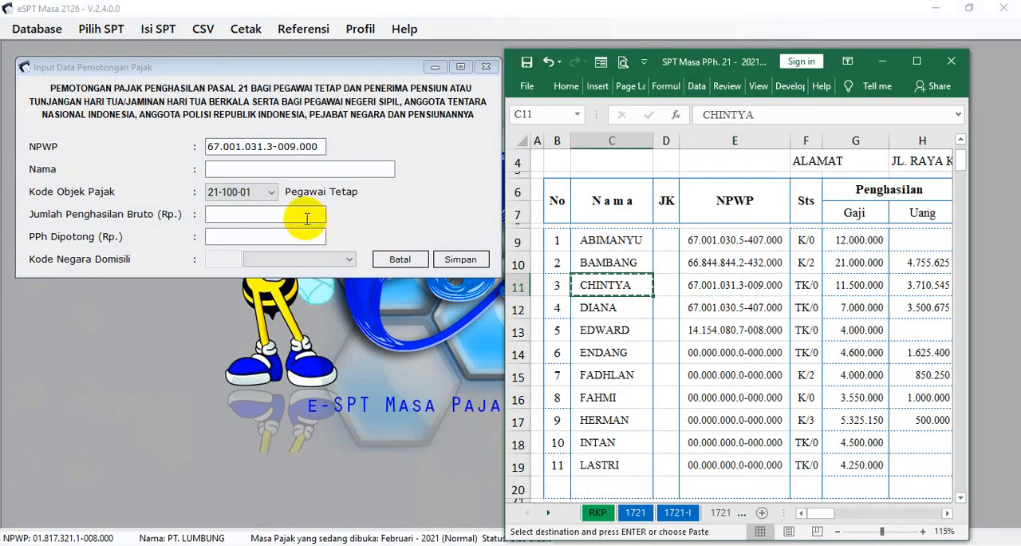
left_click(299, 215)
left_click(242, 165)
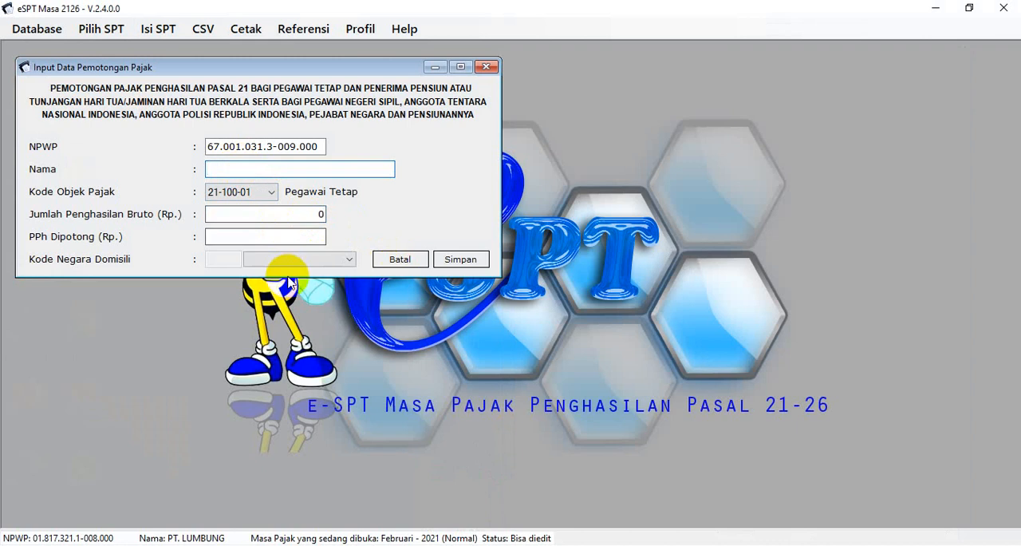
Copy the third employee's gross income 15.210.545 from cell I11 of the workbook into Jumlah Penghasilan Bruto
left_click(312, 212)
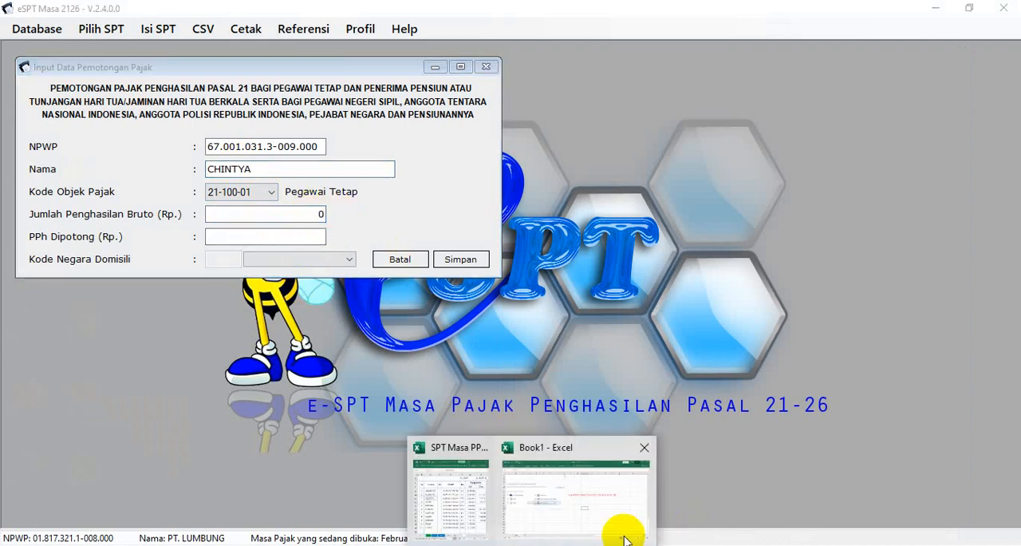
left_click(484, 493)
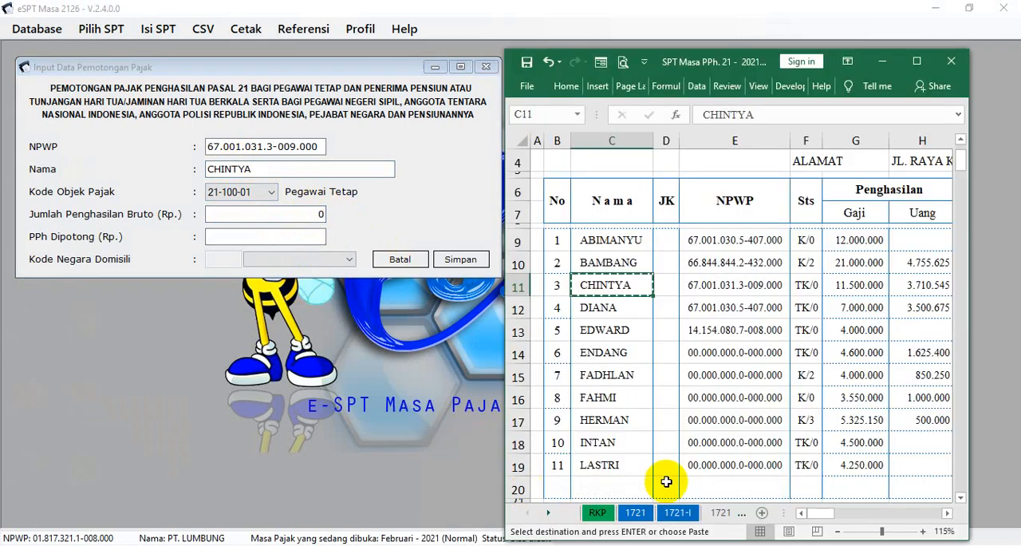
left_click(950, 513)
left_click(950, 513)
left_click(950, 513)
left_click(949, 513)
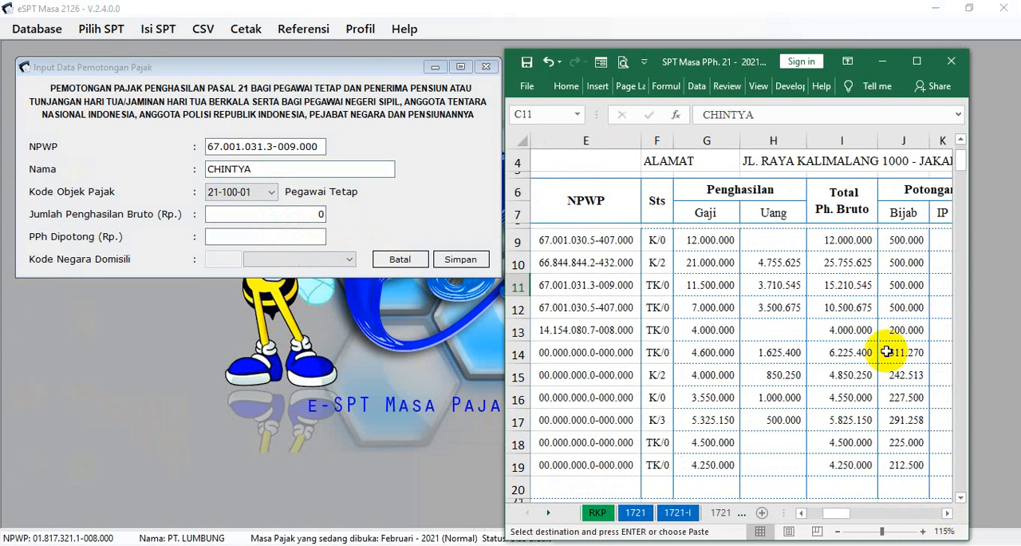
left_click(840, 289)
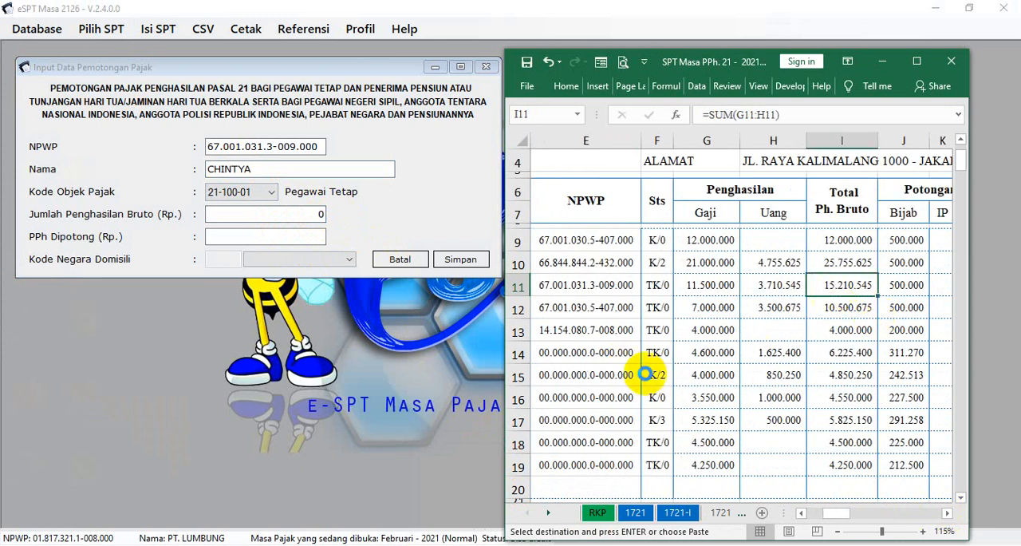
key("ctrl+c")
left_click(318, 212)
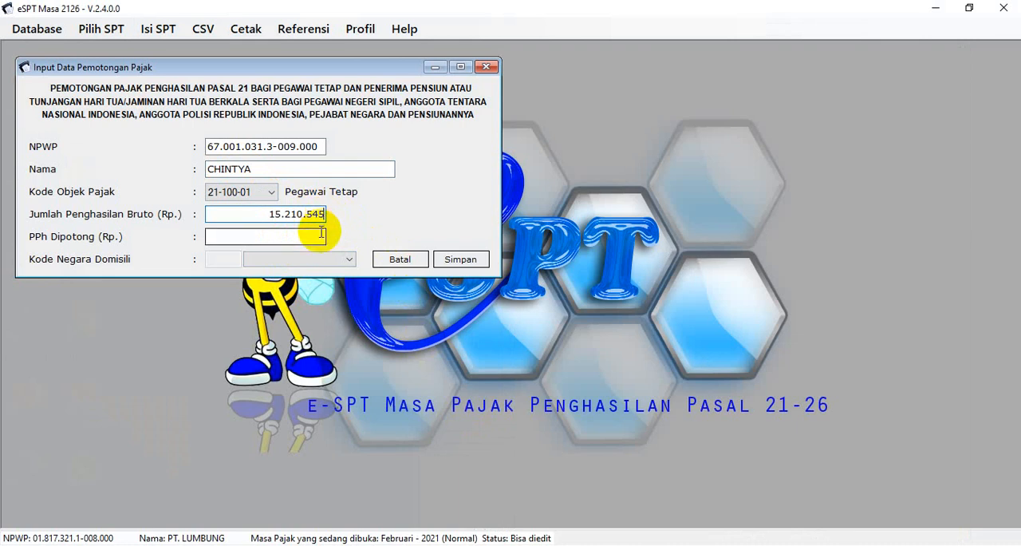
Copy the monthly PPh 21 of 1.114.908 from cell R11 into PPh Dipotong, save the entry, and start another withholding record
left_click(321, 234)
left_click(540, 545)
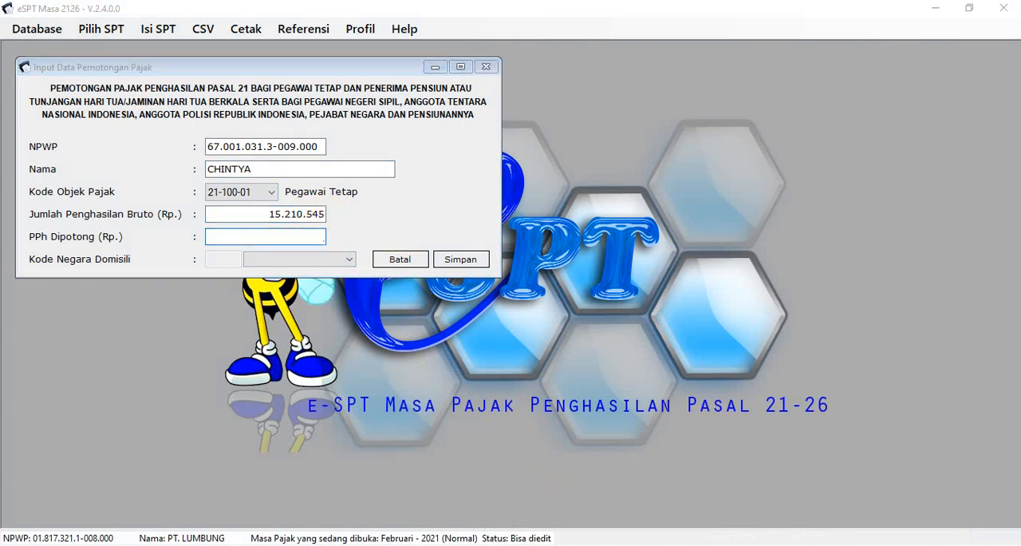
left_click(476, 505)
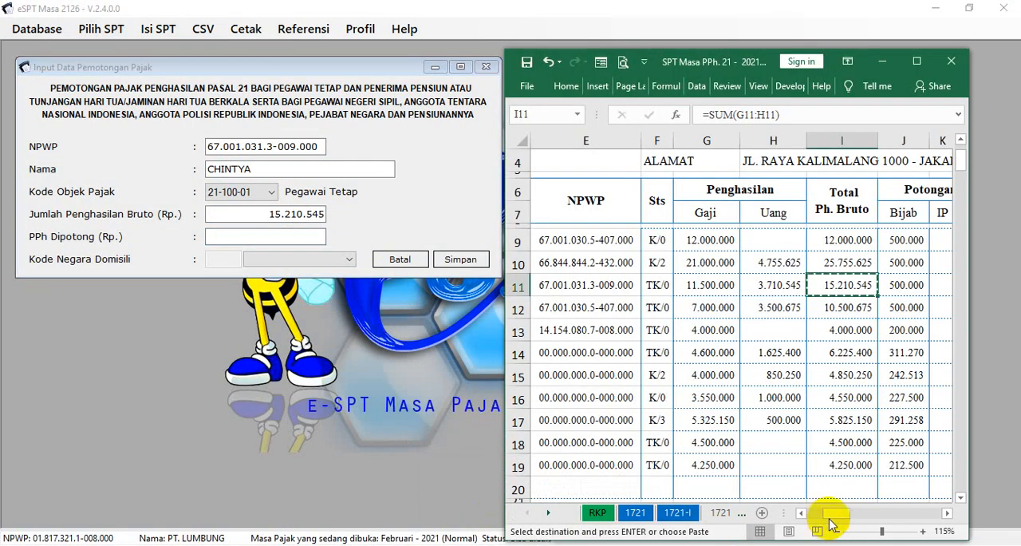
left_click_drag(838, 521, 872, 525)
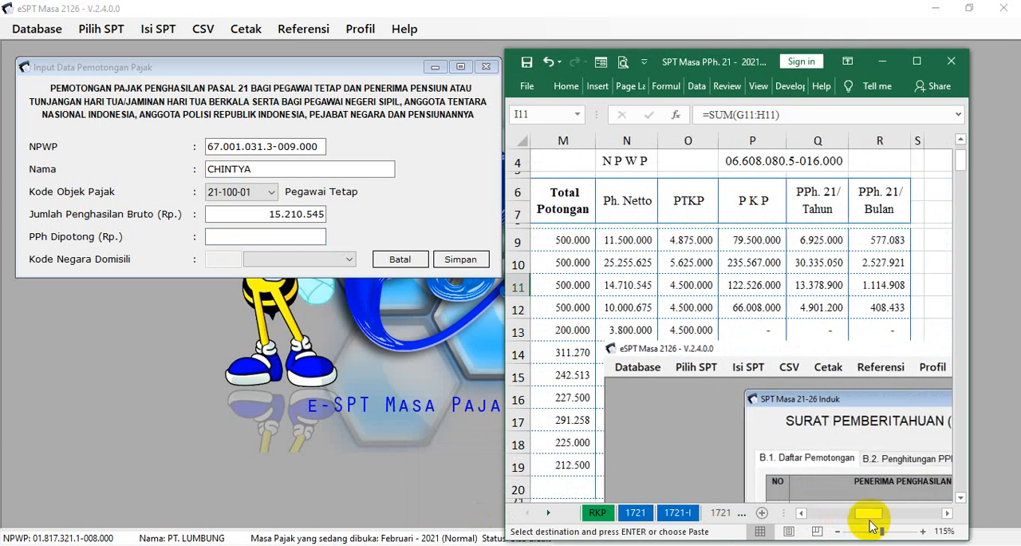
left_click(868, 286)
key("ctrl+c")
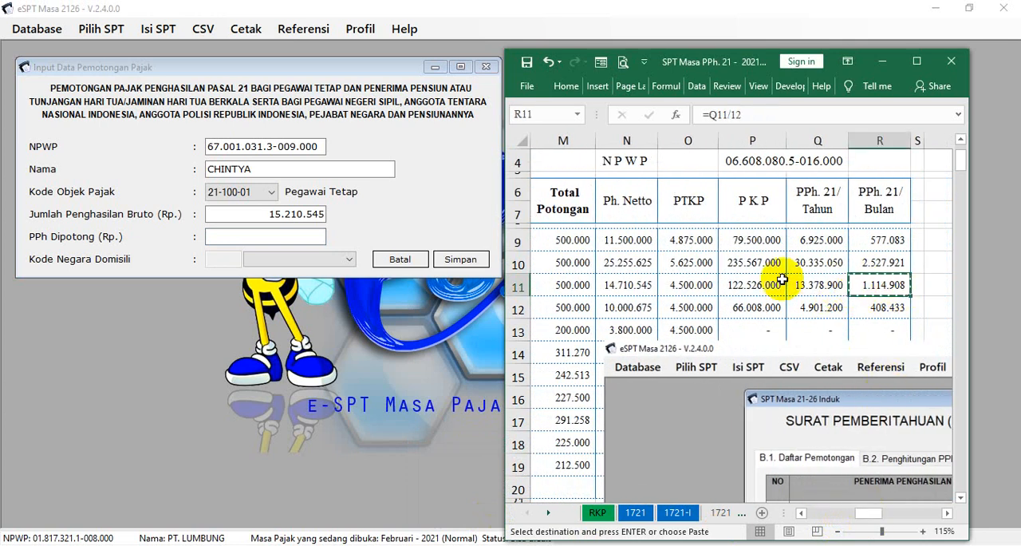
left_click(316, 237)
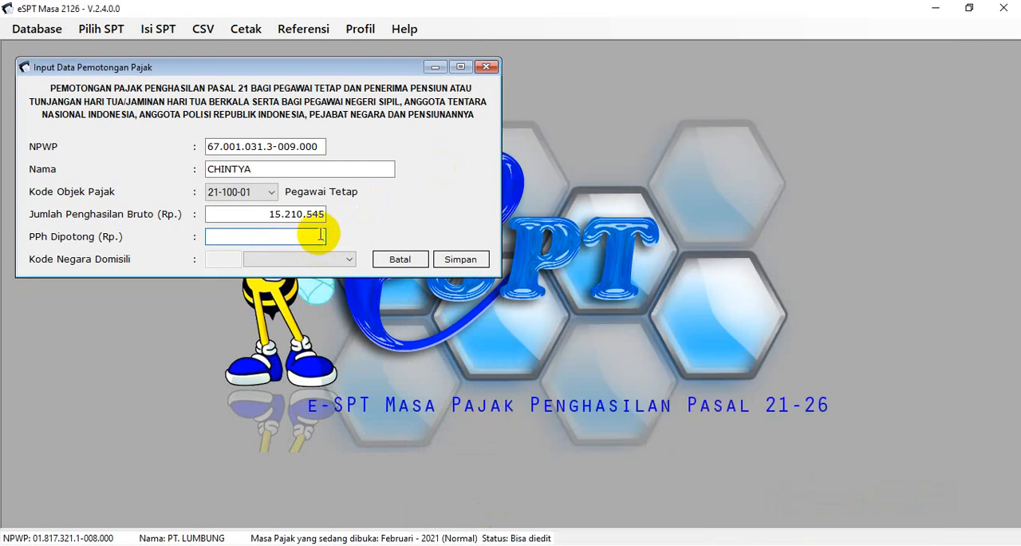
left_click(460, 259)
left_click(580, 331)
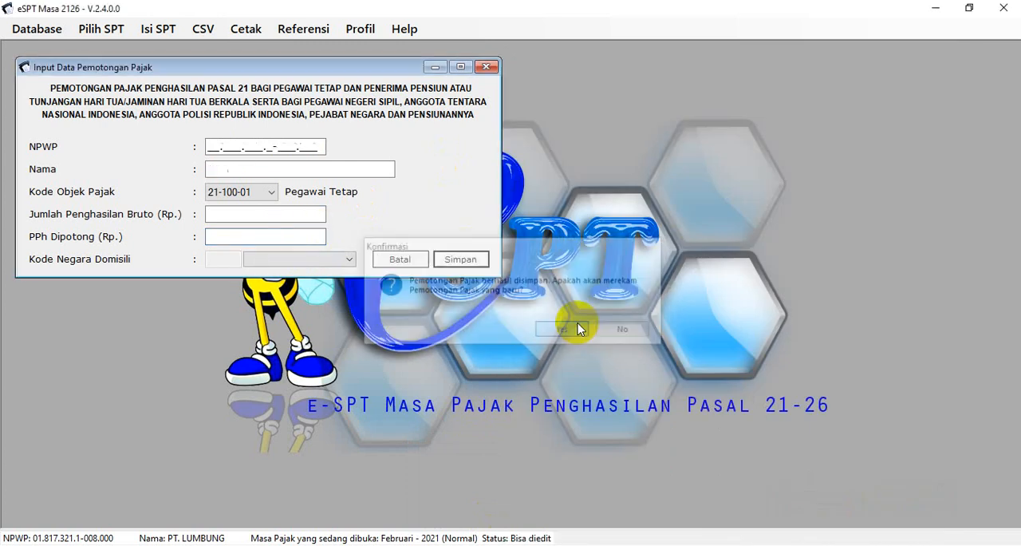
left_click(589, 356)
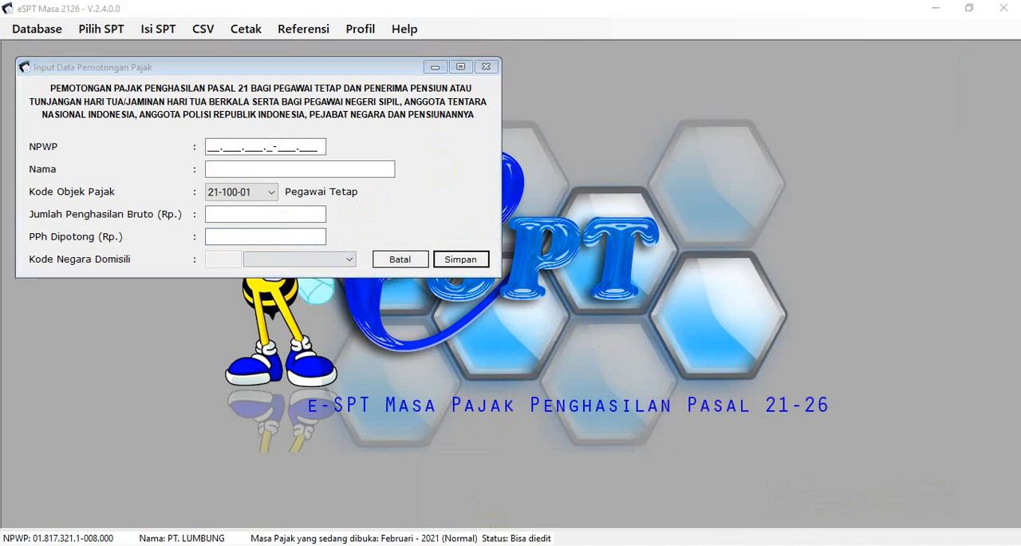
Copy the fourth employee's NPWP from cell E12 into the NPWP field and enter the employee's name in Nama
mouse_move(532, 545)
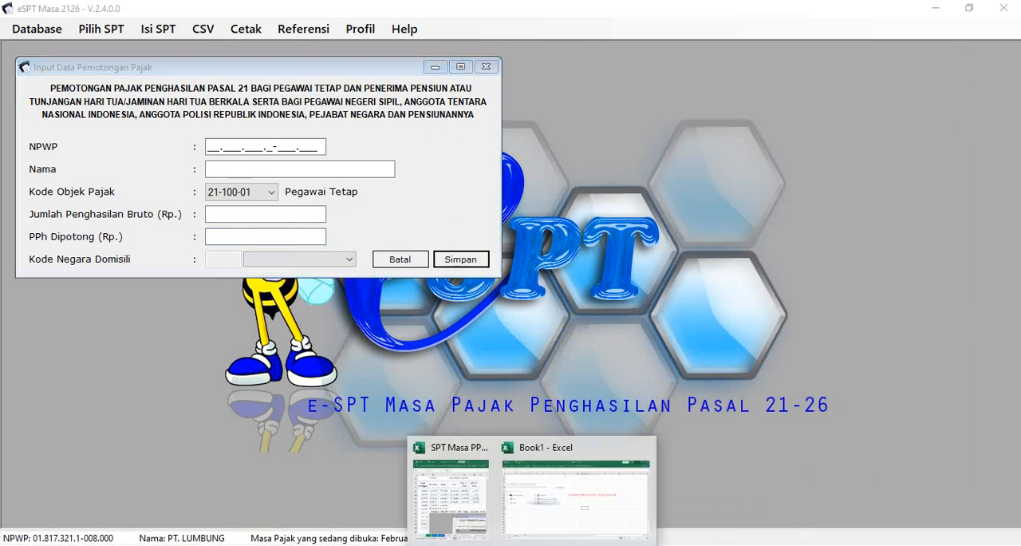
left_click(461, 489)
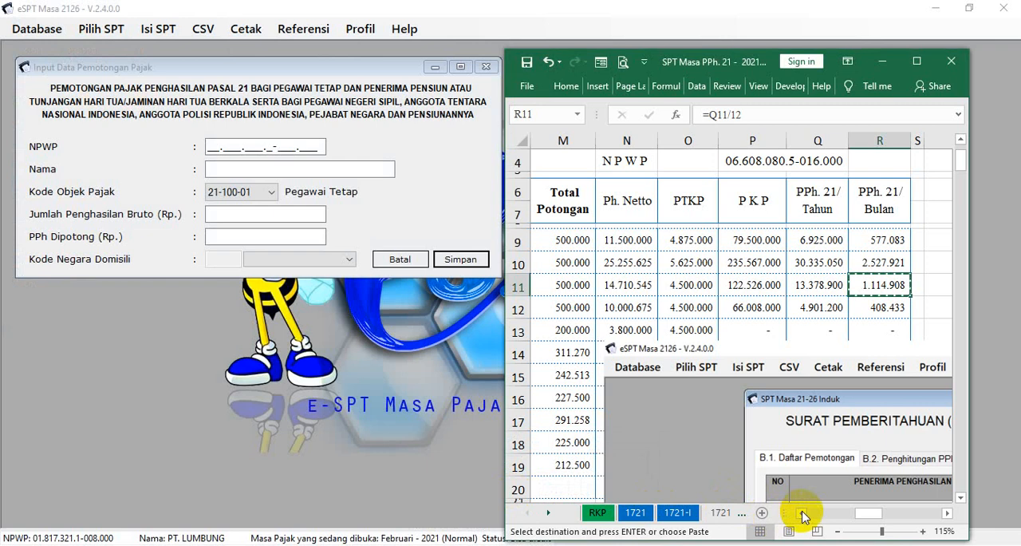
left_click_drag(864, 514, 816, 514)
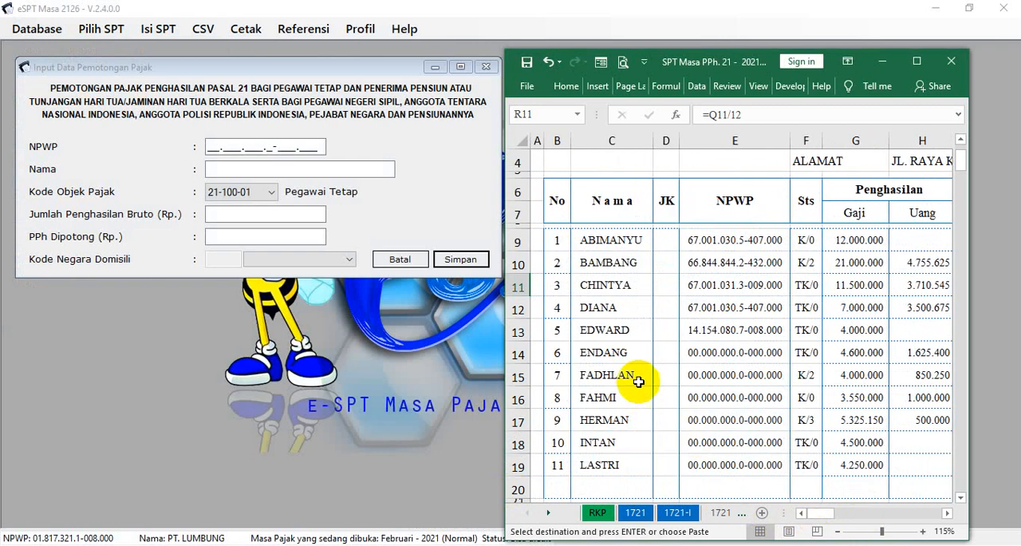
left_click(709, 306)
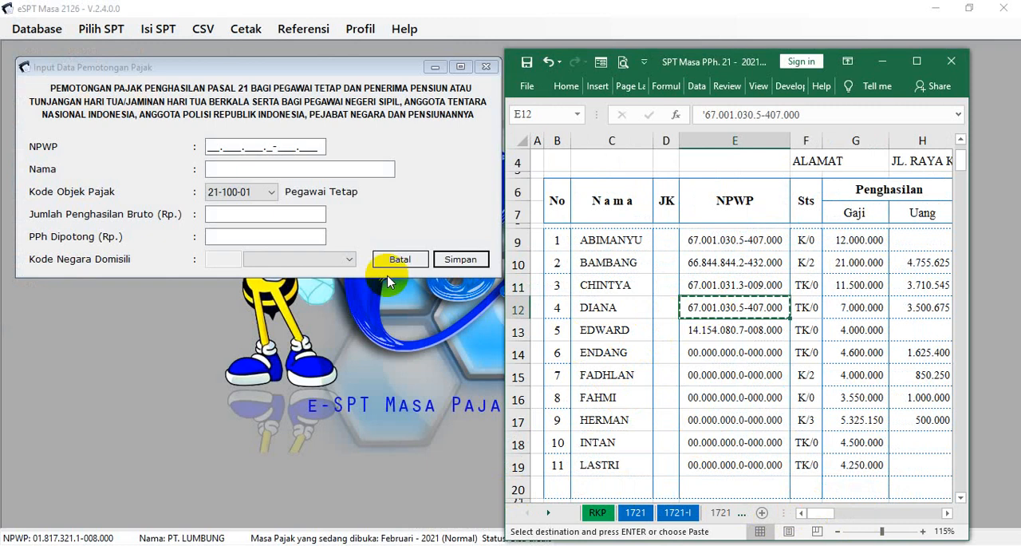
left_click(209, 146)
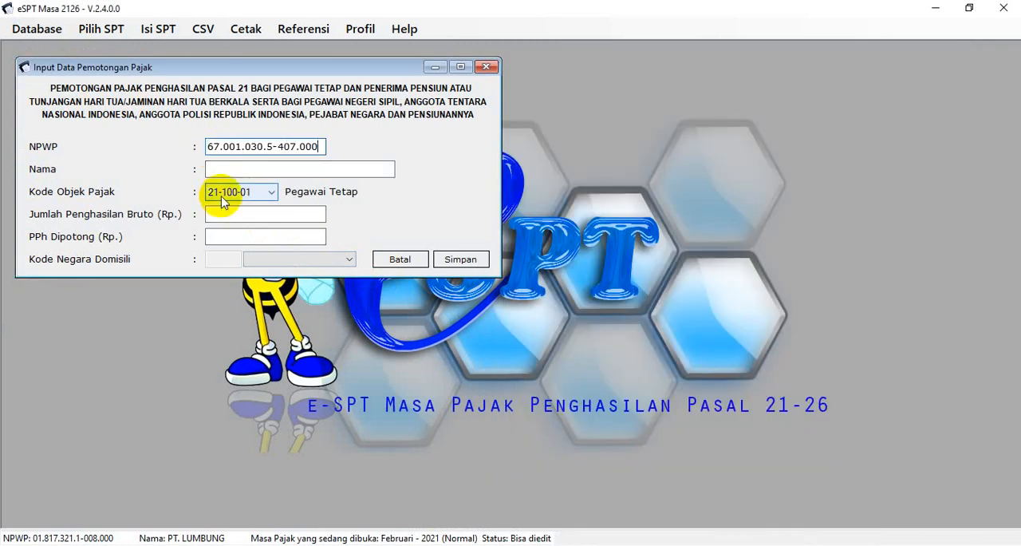
left_click(219, 170)
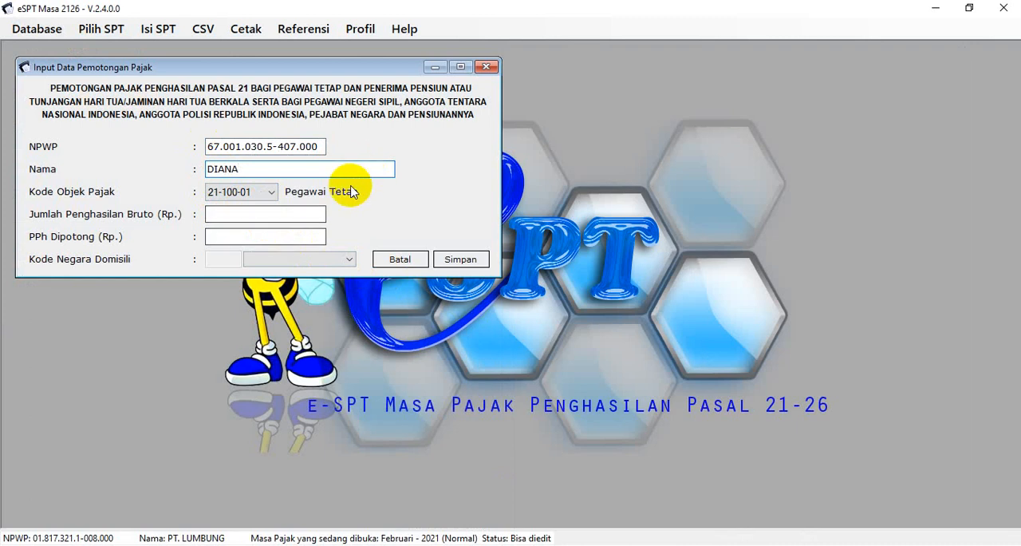
Copy the fourth employee's gross income 10.500.675 from cell I12 of the workbook into Jumlah Penghasilan Bruto
left_click(310, 213)
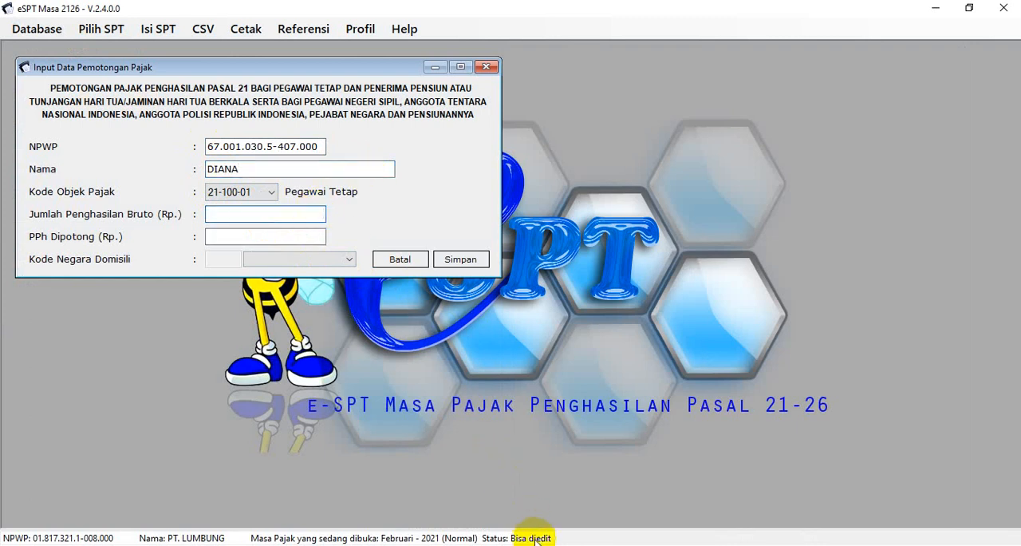
mouse_move(547, 529)
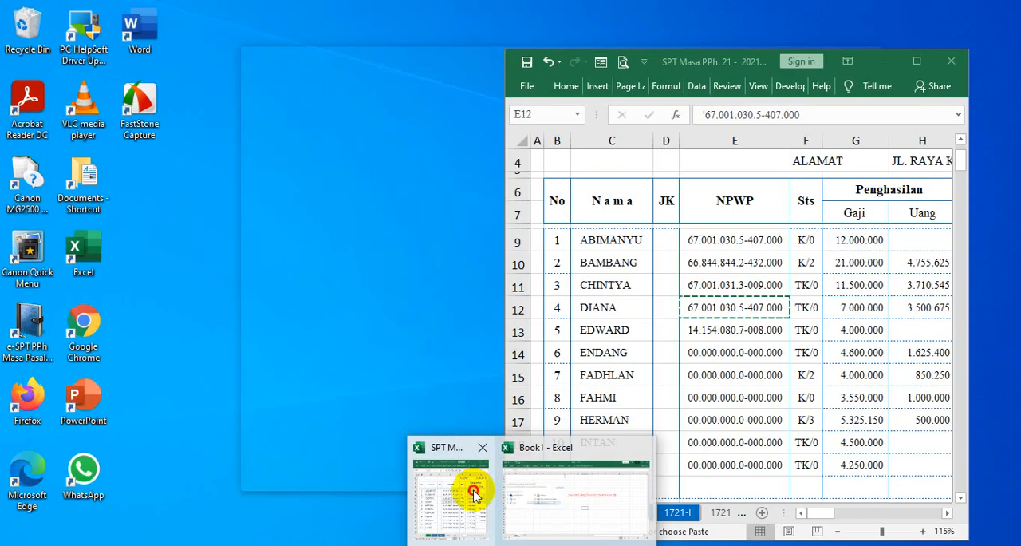
left_click(471, 488)
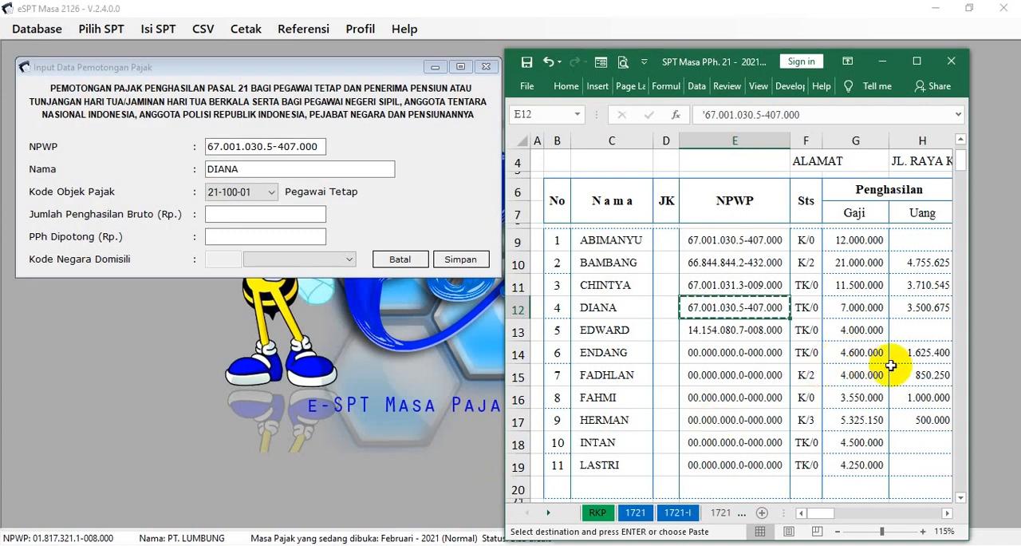
left_click(947, 513)
left_click(947, 513)
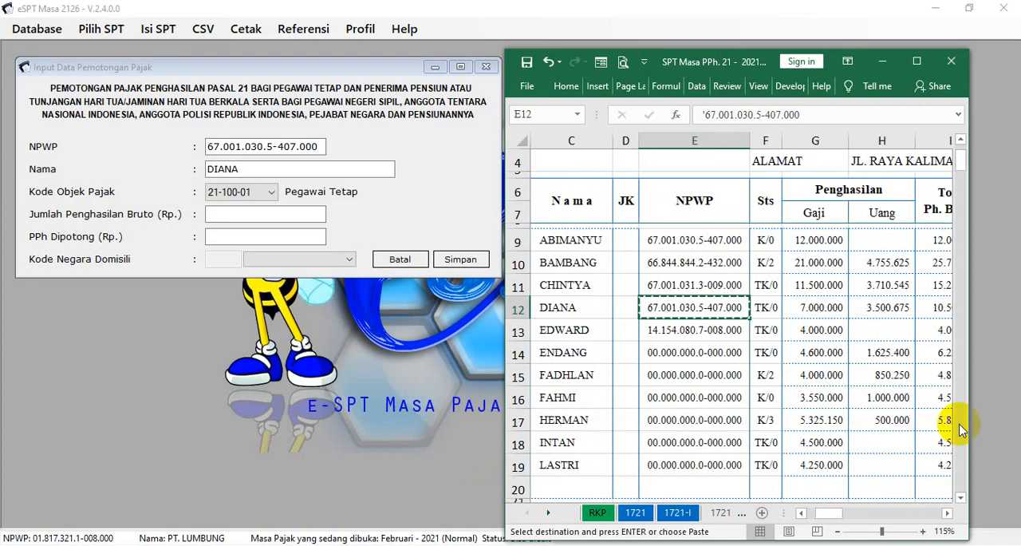
left_click_drag(967, 314, 1005, 315)
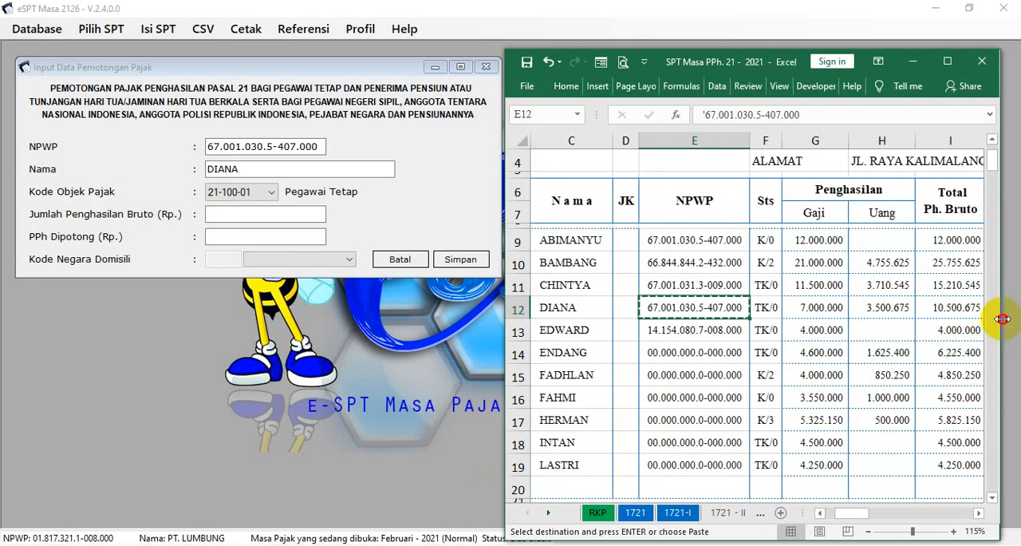
left_click(946, 308)
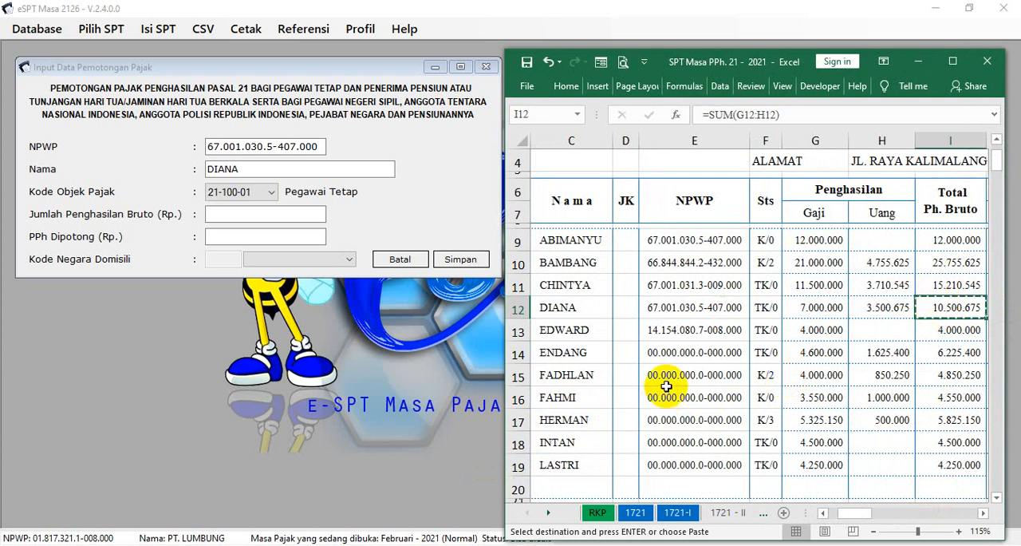
left_click(320, 213)
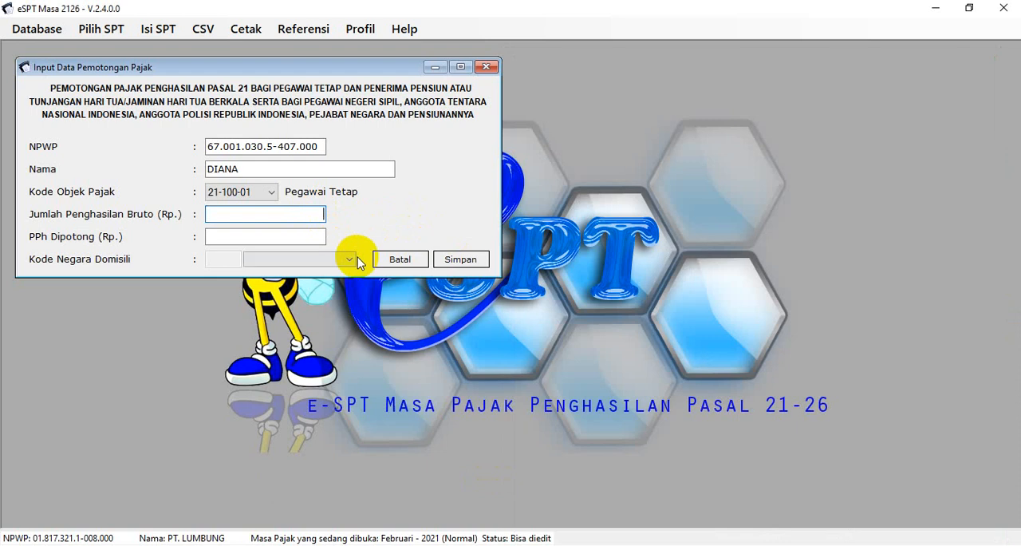
key("ctrl+v")
left_click(319, 236)
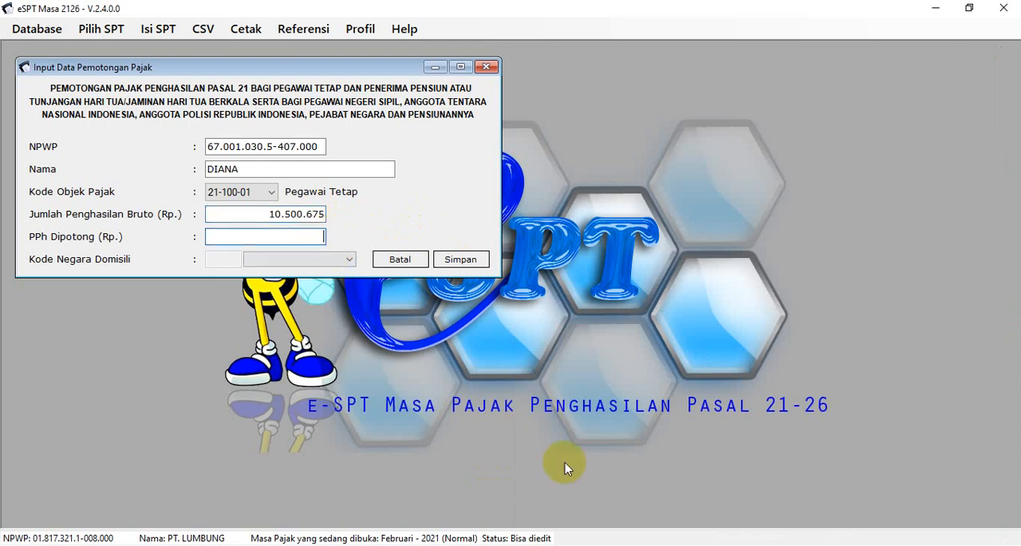
Copy the fourth employee's monthly PPh 21 of 408.433 from cell R12 into PPh Dipotong, save the entry, and start another withholding record
left_click(532, 545)
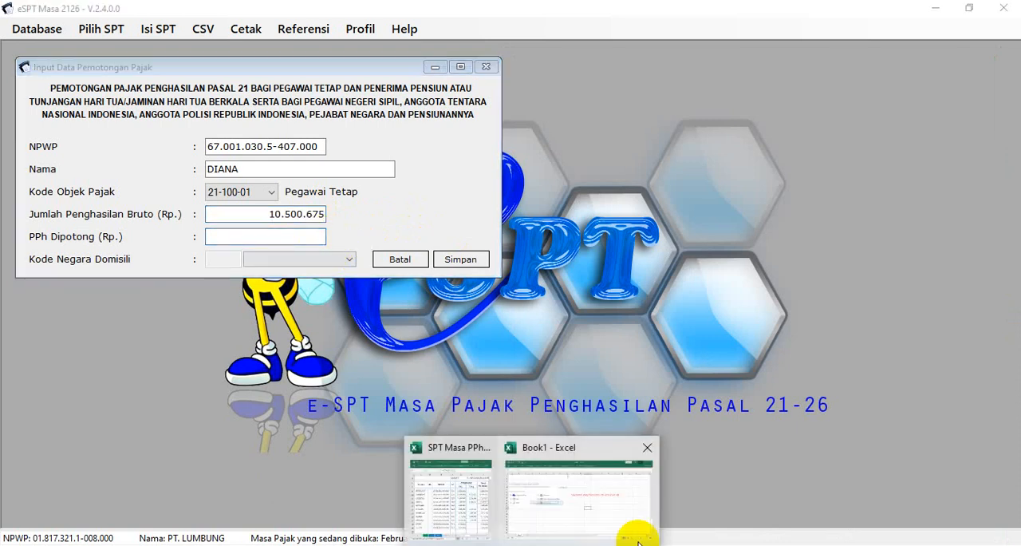
left_click(476, 509)
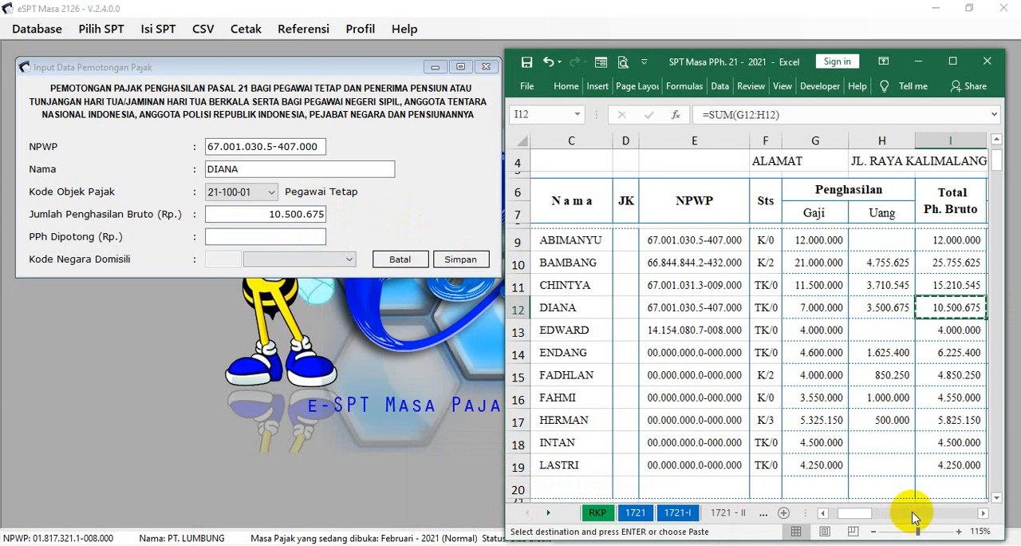
left_click_drag(869, 517, 893, 520)
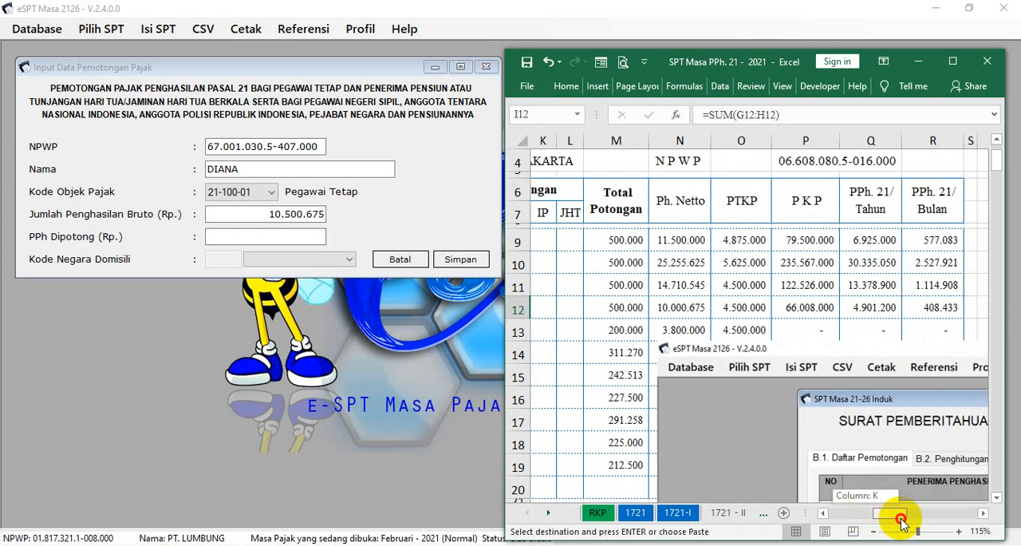
left_click(933, 309)
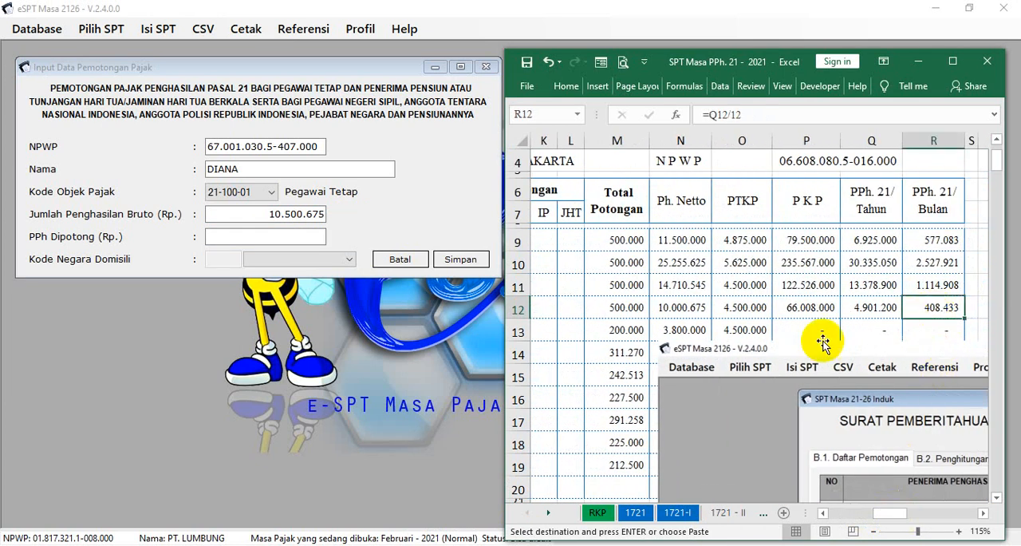
type("=SUM(P12:Q12)")
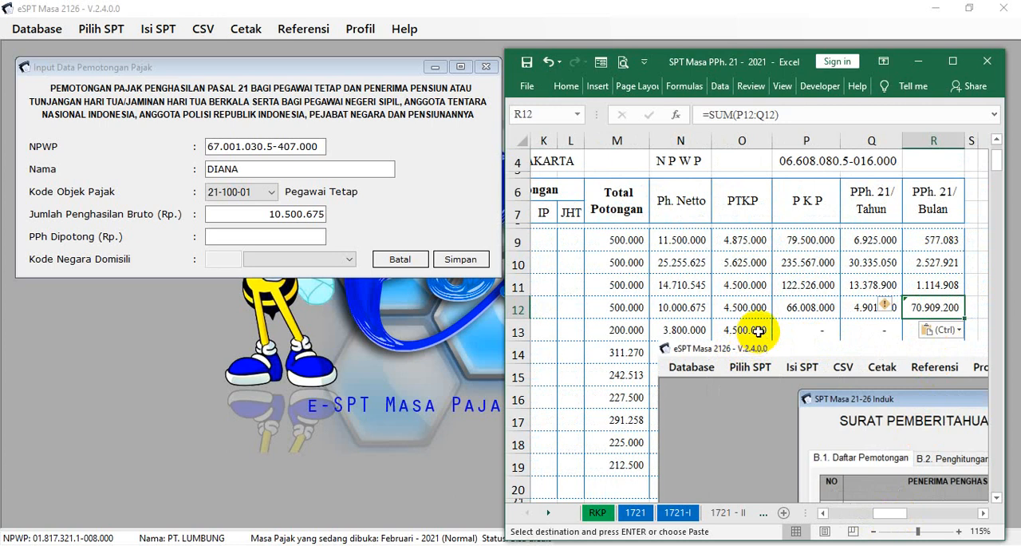
key("ctrl+z")
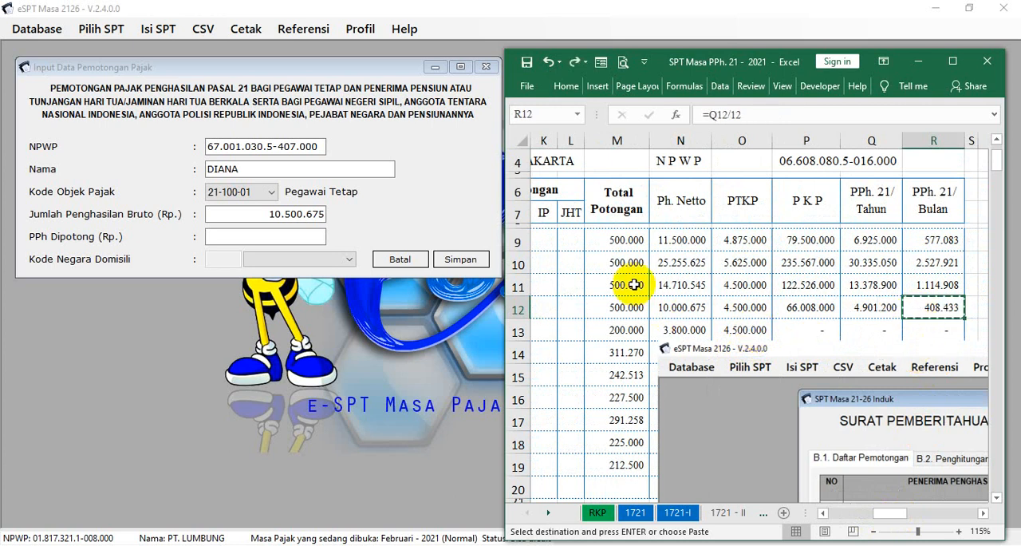
left_click(305, 235)
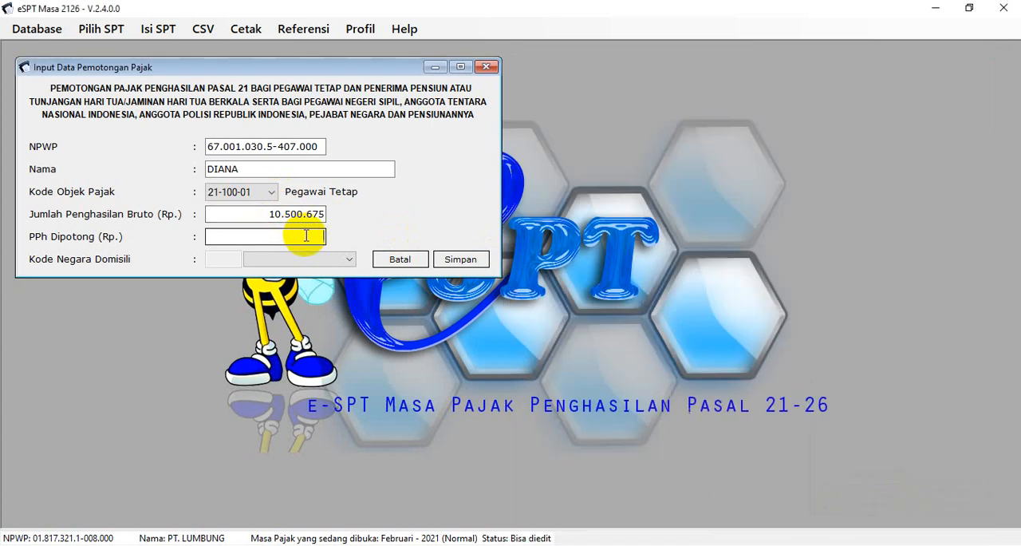
left_click(461, 259)
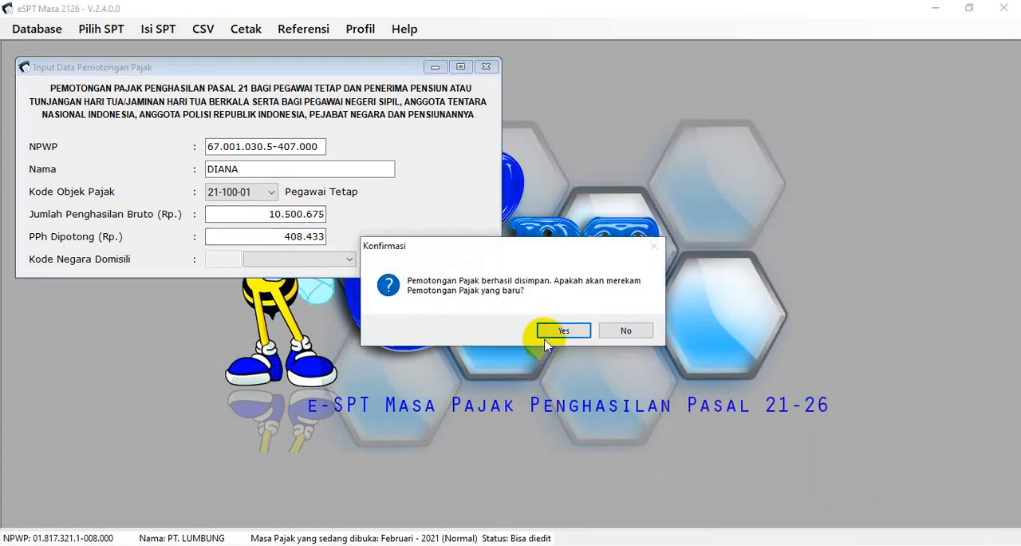
left_click(562, 332)
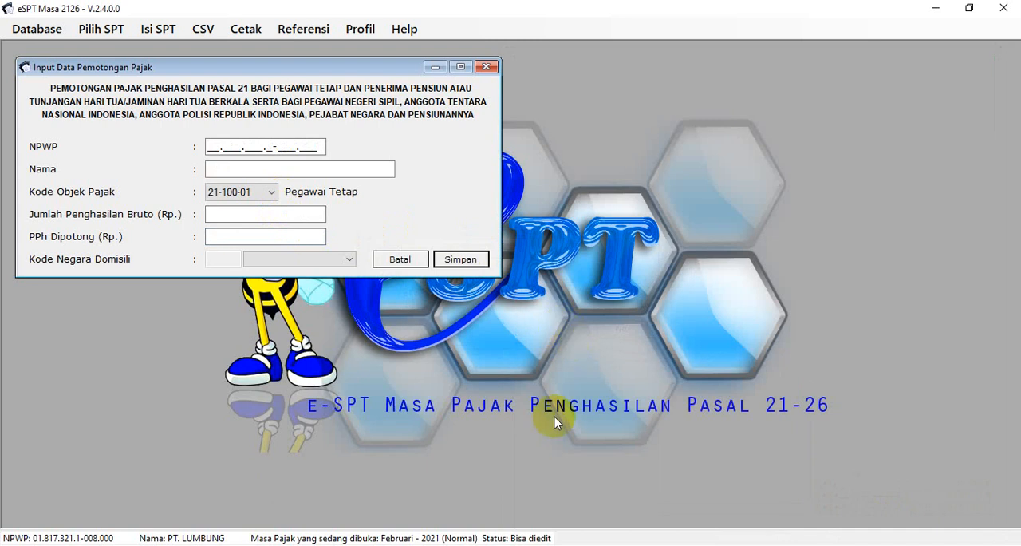
Move the embedded e-SPT screenshot in the workbook down below the employee table, clear of the PPh 21 columns
left_click(532, 544)
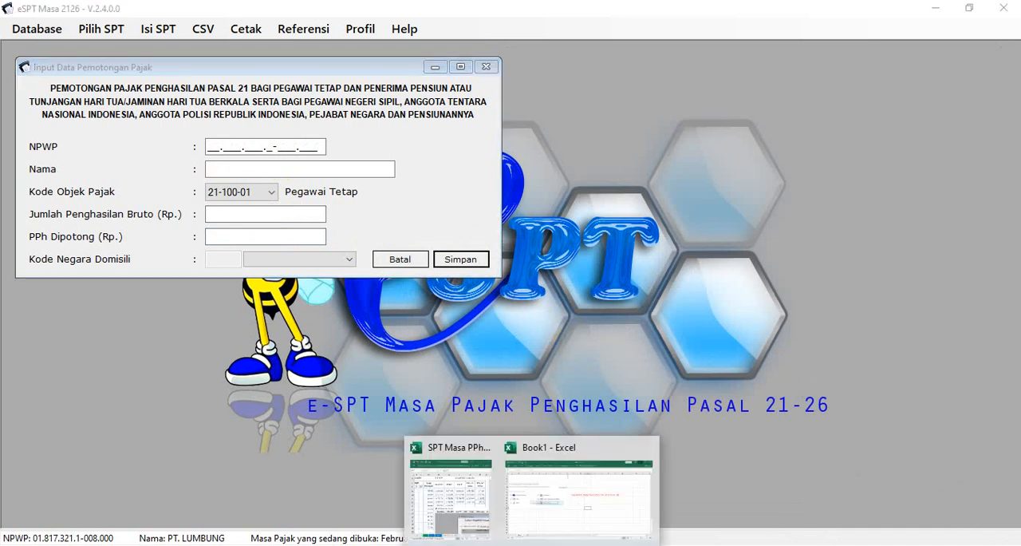
left_click(483, 499)
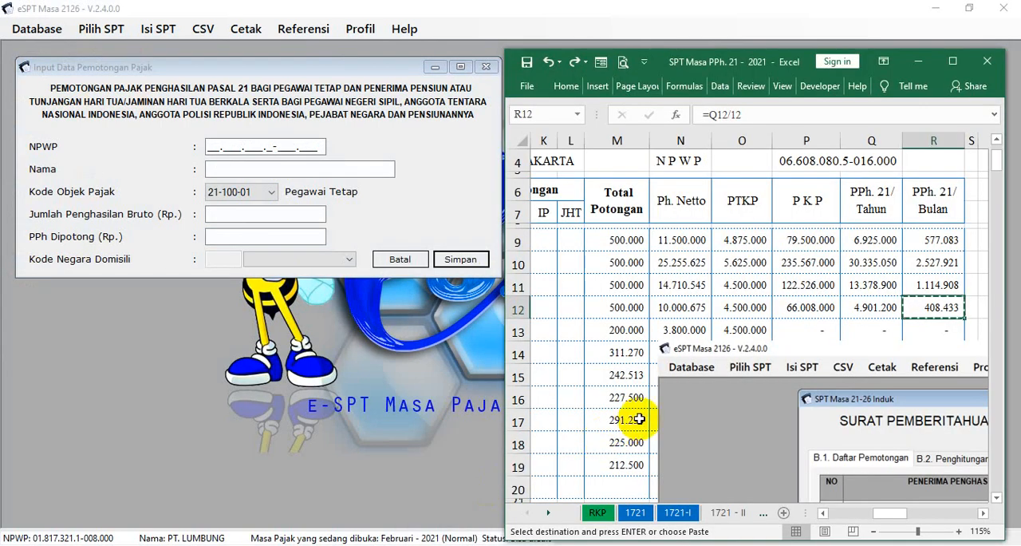
scroll(641, 411, "down", 5)
scroll(636, 410, "down", 1)
scroll(634, 407, "up", 2)
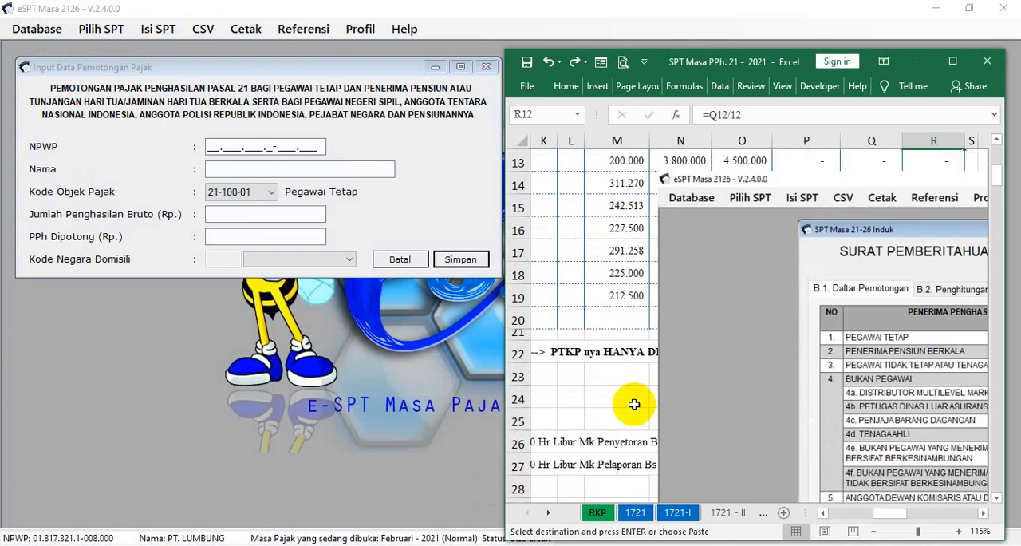
left_click_drag(700, 249, 822, 481)
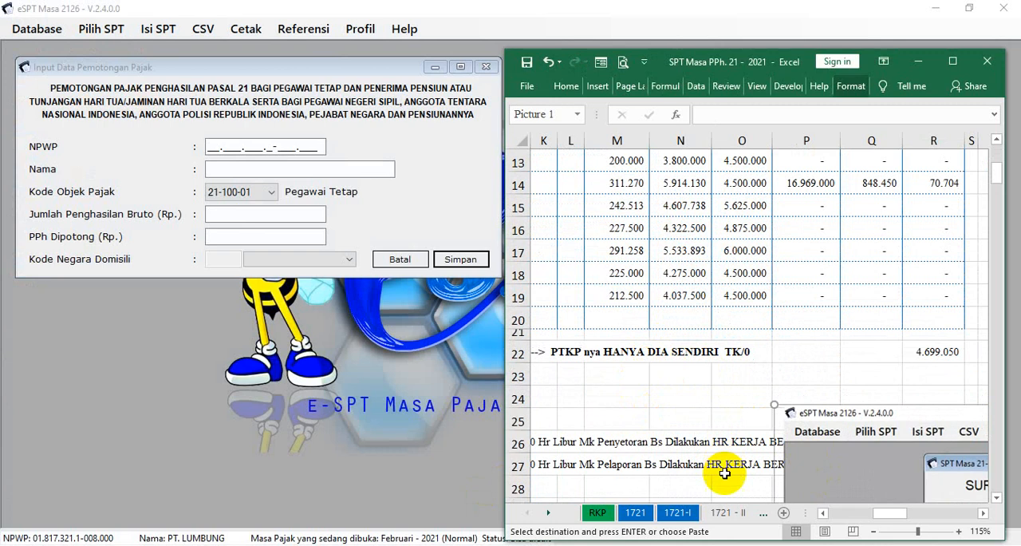
Examine employee rows 13 to 19 and the row 23 PTKP note to see which employees have monthly PPh 21
left_click(822, 513)
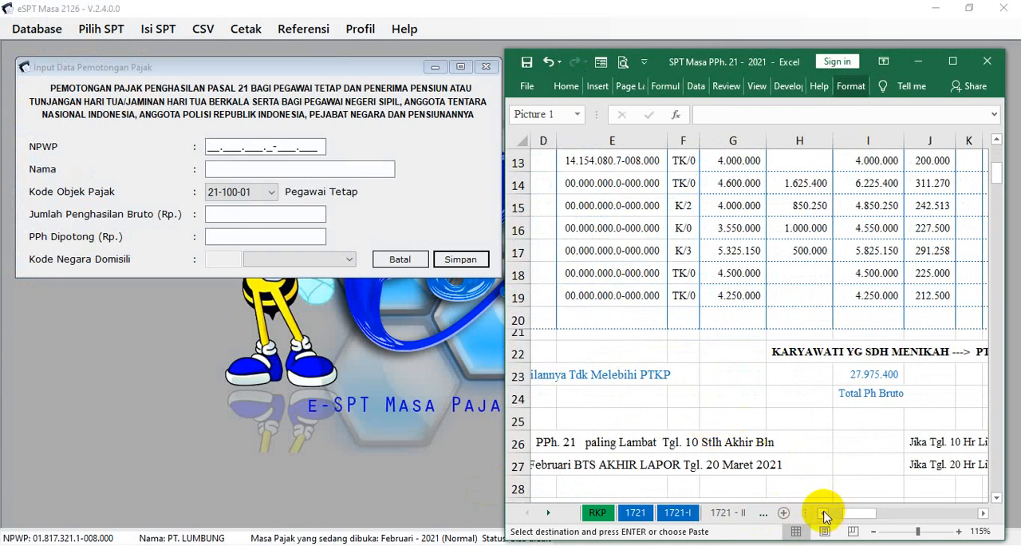
left_click(823, 514)
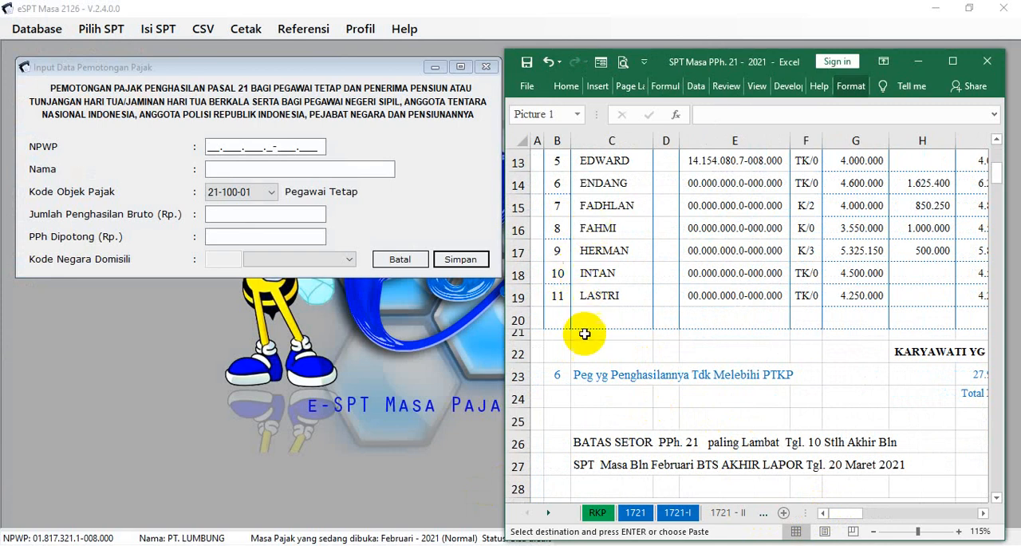
left_click(558, 374)
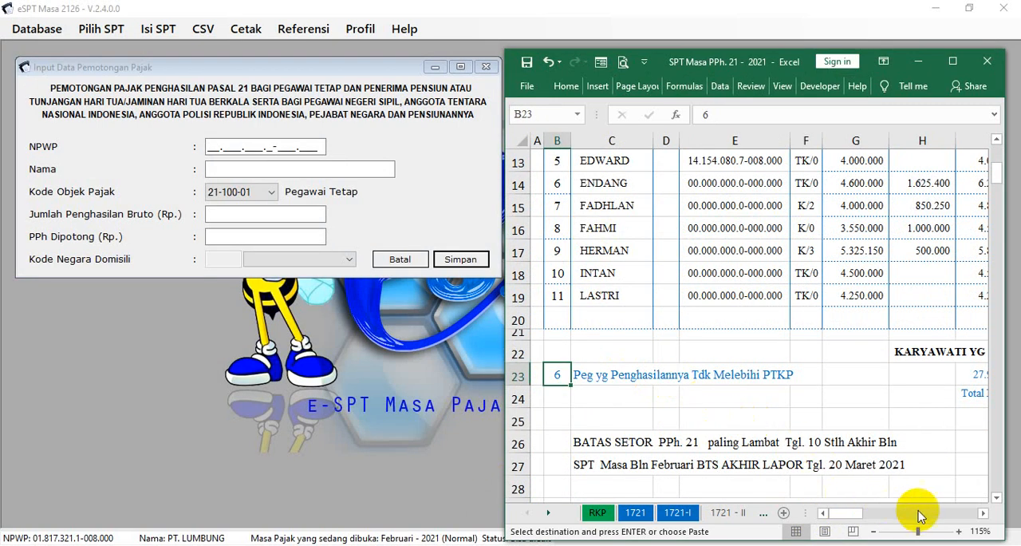
left_click(984, 514)
left_click(984, 514)
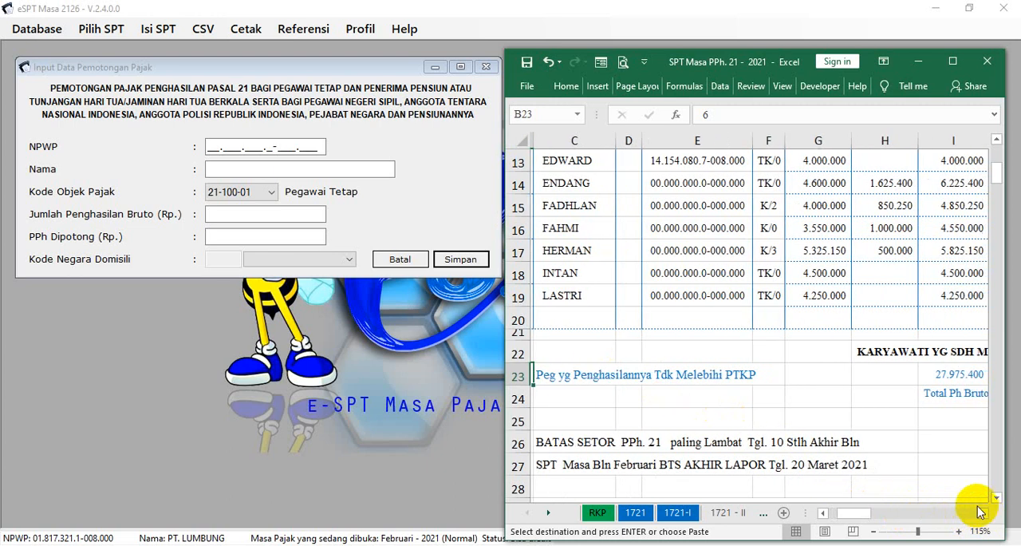
scroll(845, 311, "up", 2)
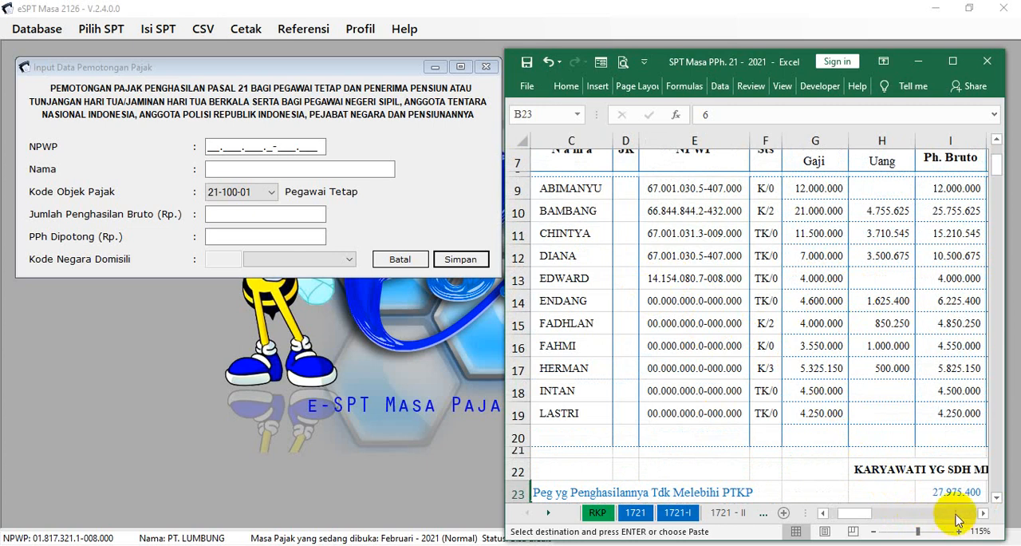
left_click(983, 516)
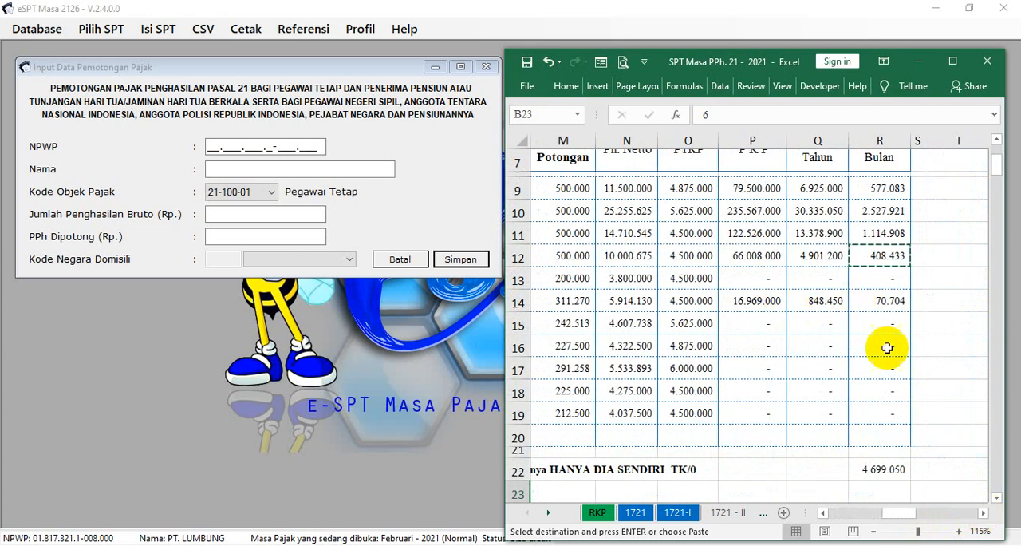
left_click_drag(881, 513, 847, 505)
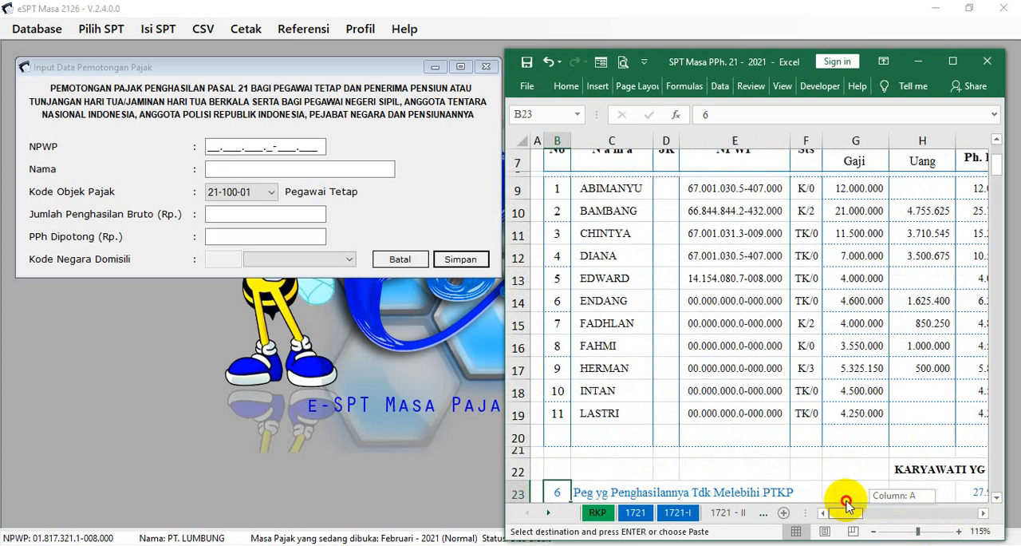
left_click(602, 301)
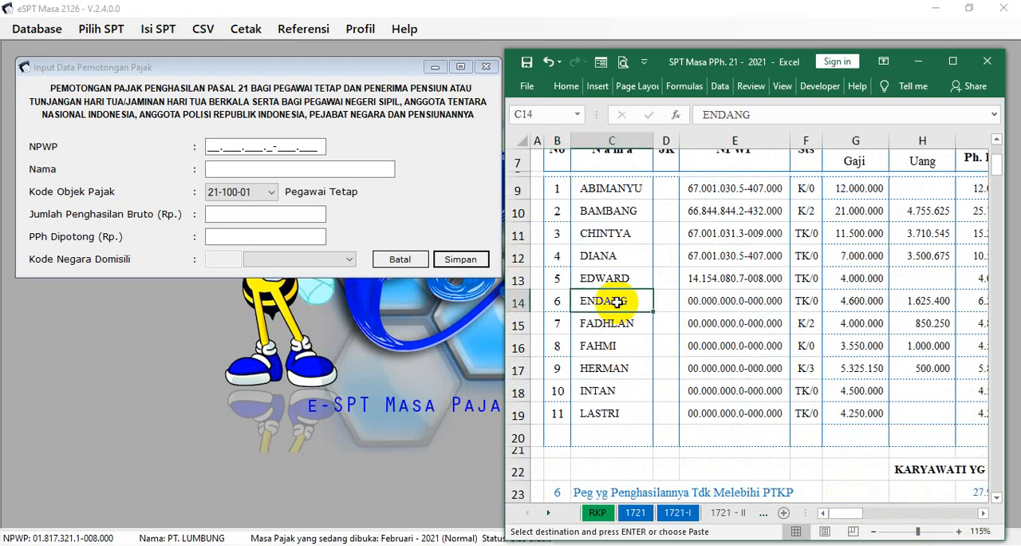
left_click(718, 300)
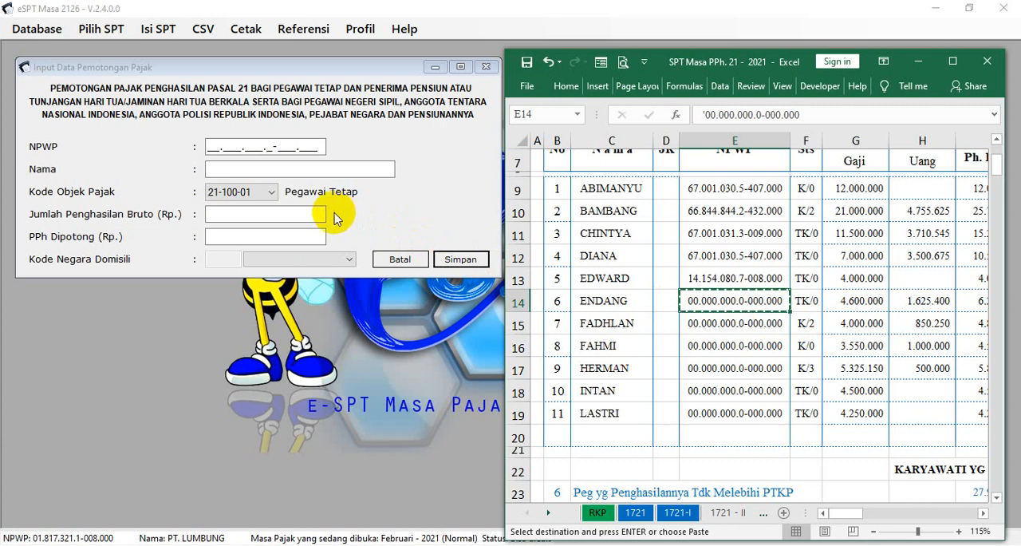
left_click(208, 146)
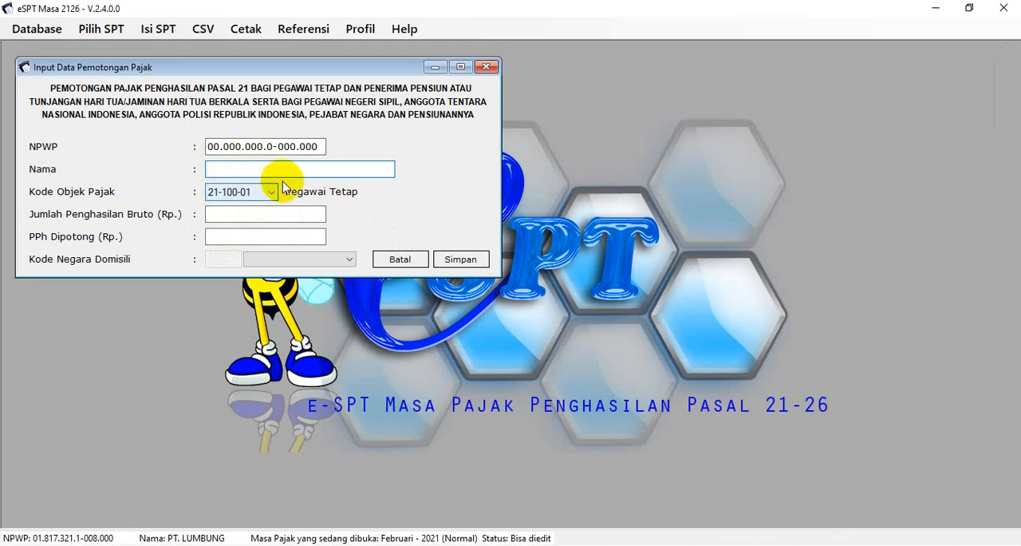
left_click_drag(321, 146, 206, 140)
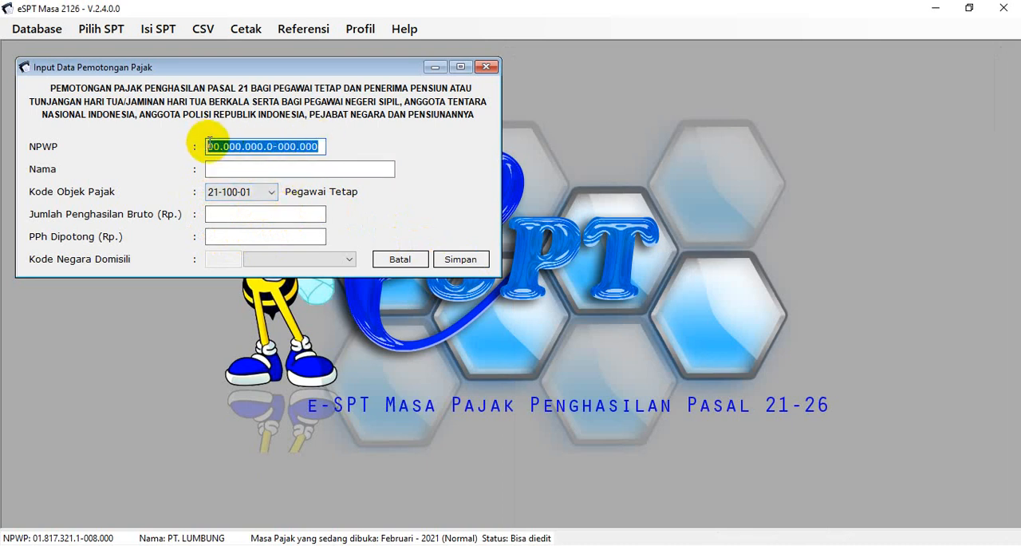
key("Delete")
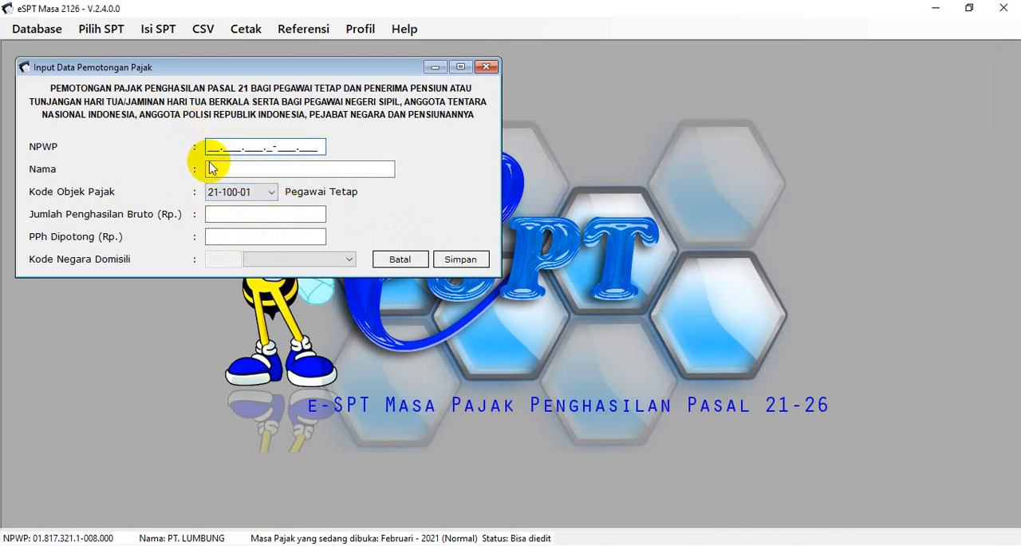
Enter the sixth employee's name in Nama and copy the gross income 6.225.400 from cell I14 into Jumlah Penghasilan Bruto
left_click(211, 168)
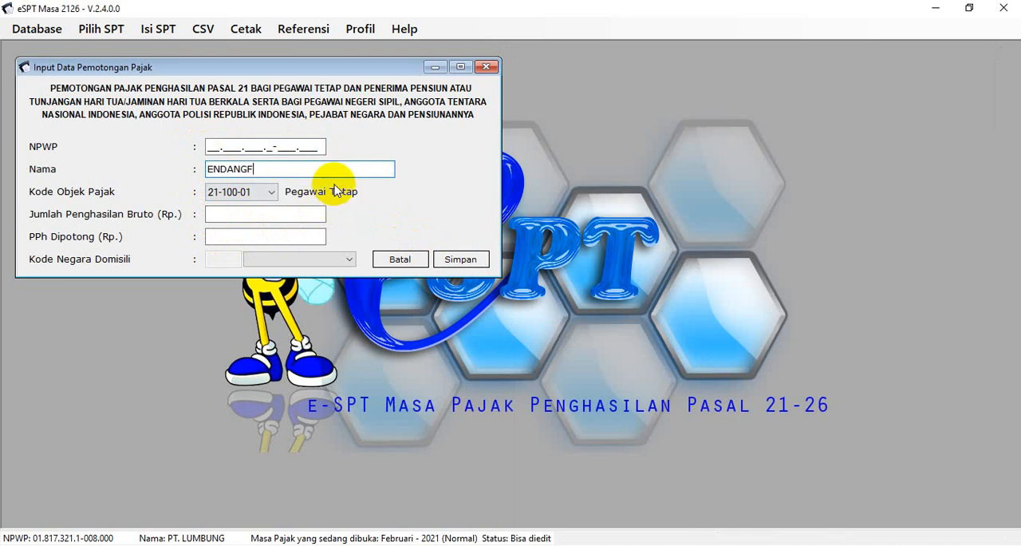
left_click(318, 213)
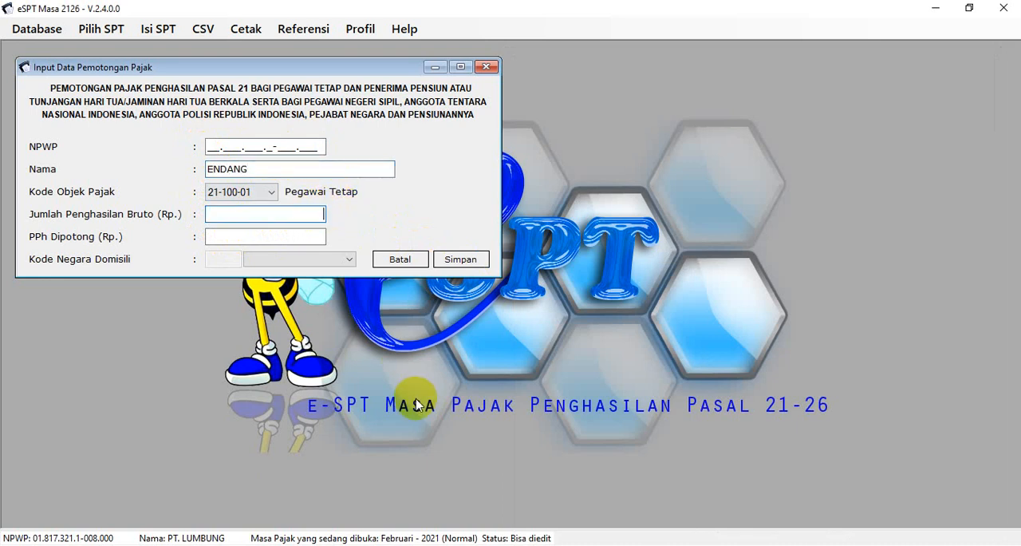
left_click(532, 544)
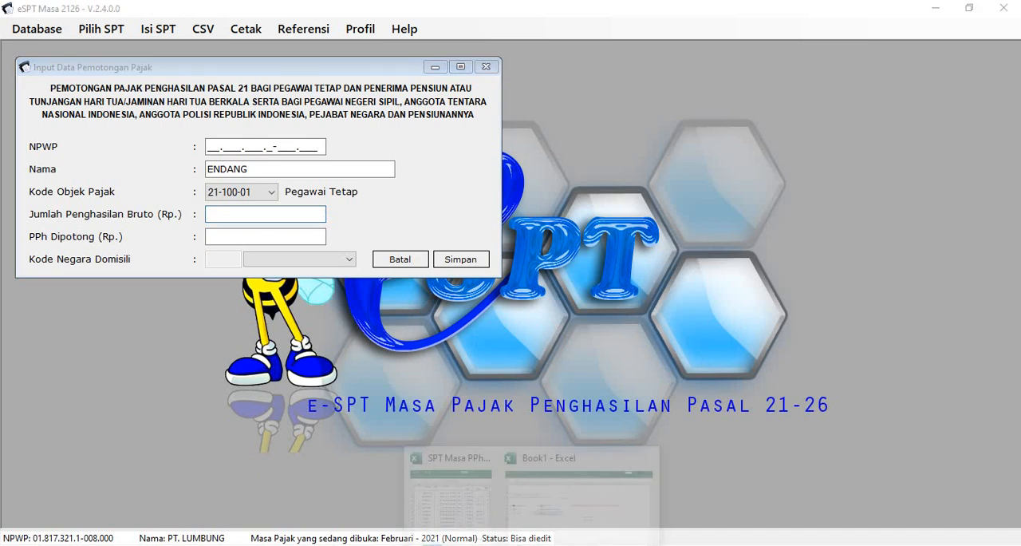
left_click(488, 505)
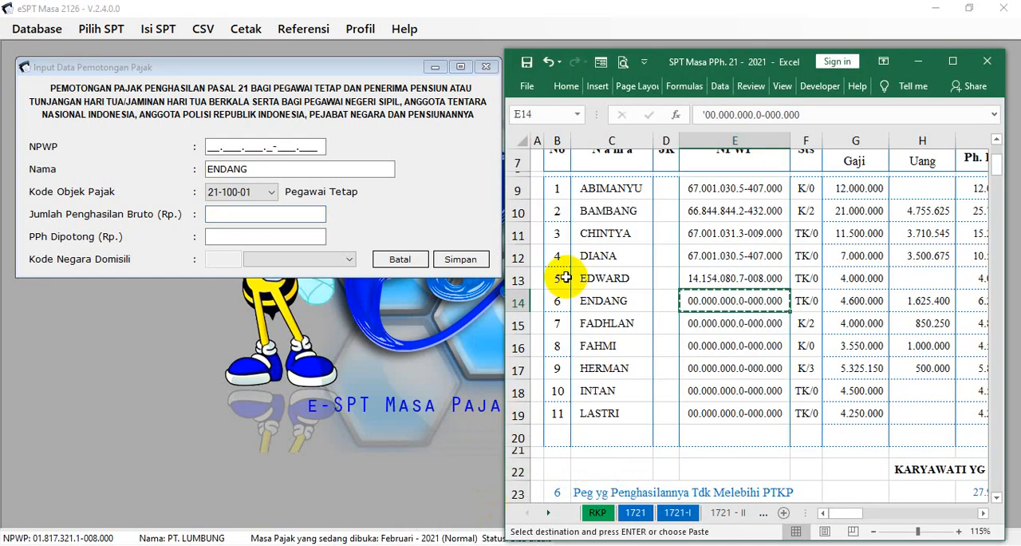
left_click(858, 303)
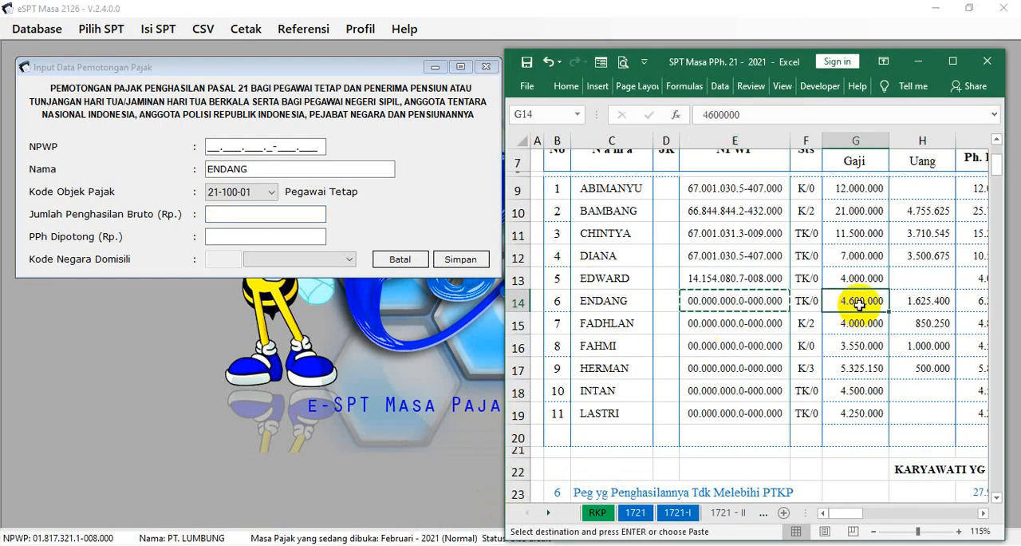
key("Right")
key("Right")
key("Left")
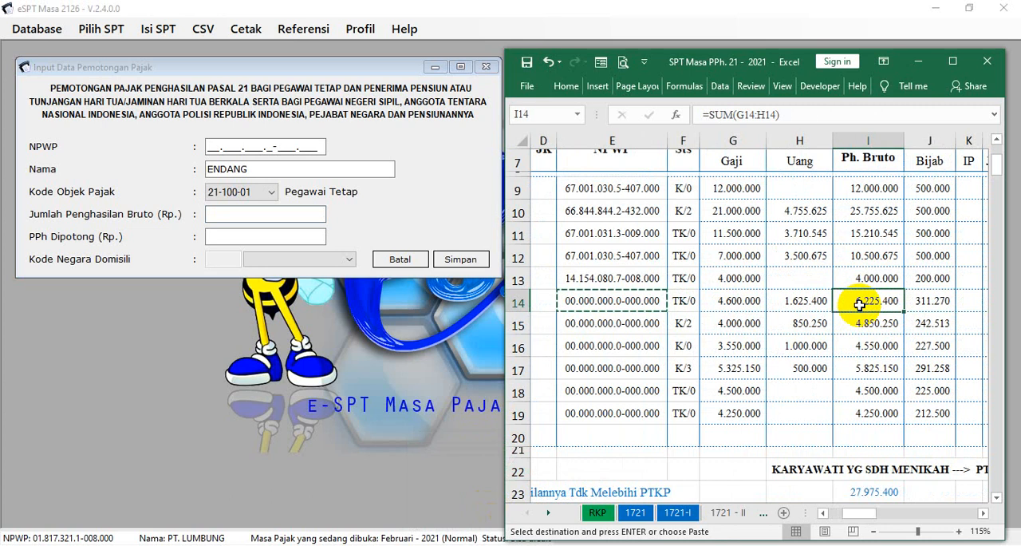
key("ctrl+c")
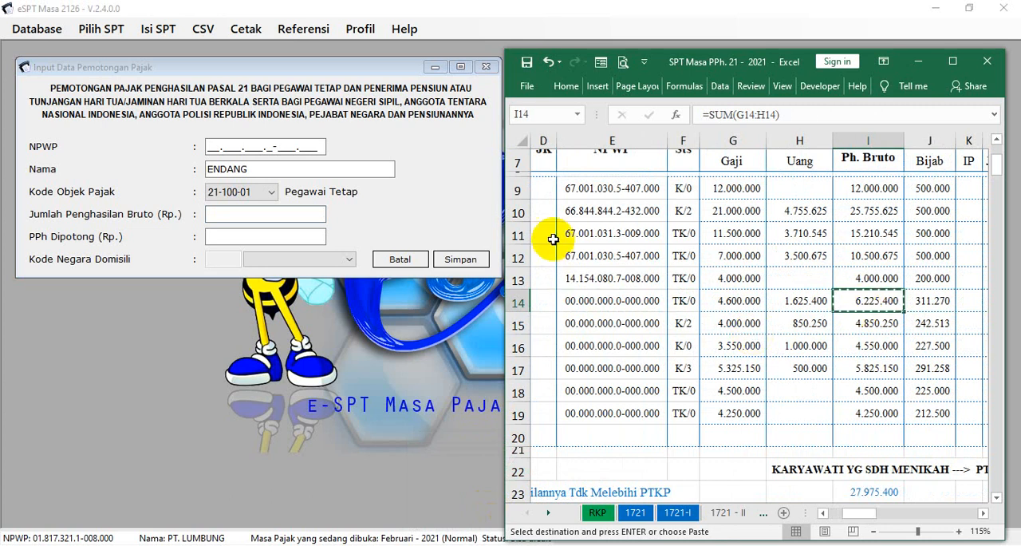
left_click(319, 214)
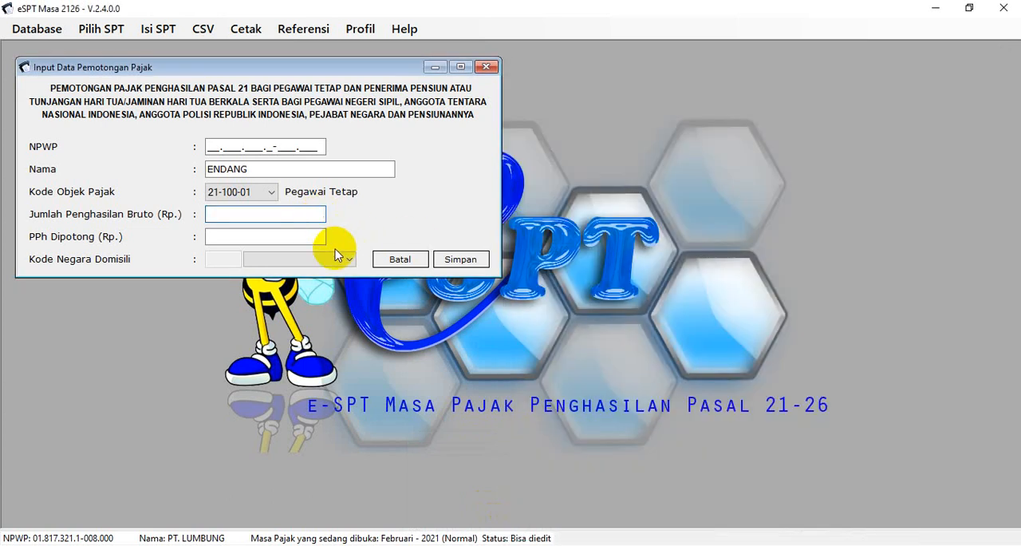
Copy the sixth employee's monthly PPh 21 of 70.704 from cell R14 of the Excel workbook into PPh Dipotong in e-SPT
left_click(319, 236)
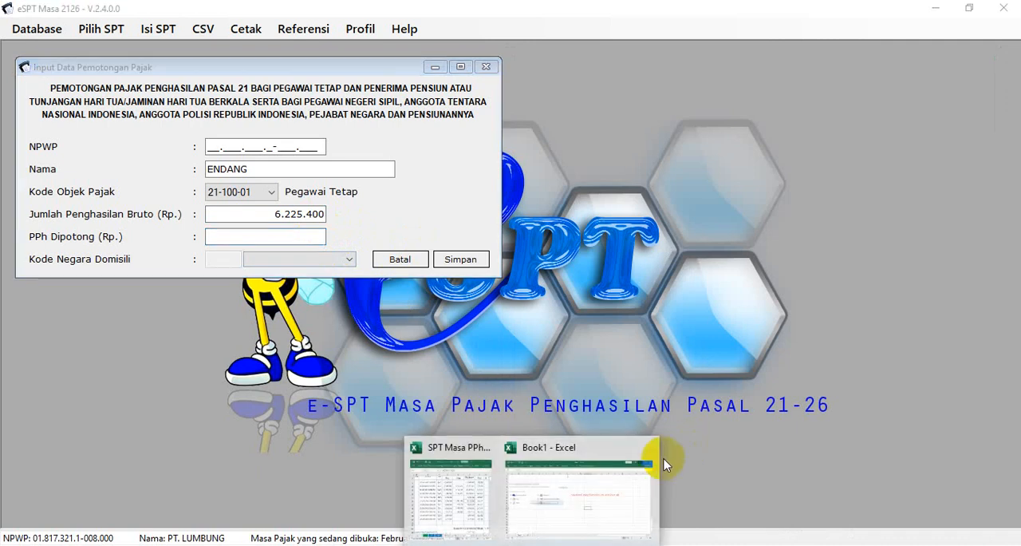
left_click(511, 495)
key("Right")
key("Right")
key("Right")
key("Right")
key("Right")
key("Right")
key("Right")
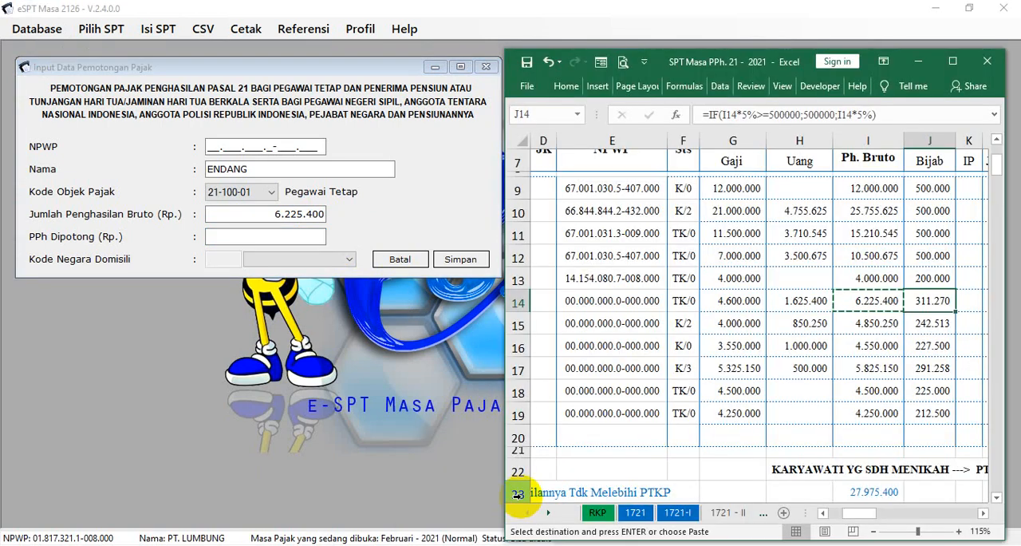
key("Right")
key("Right")
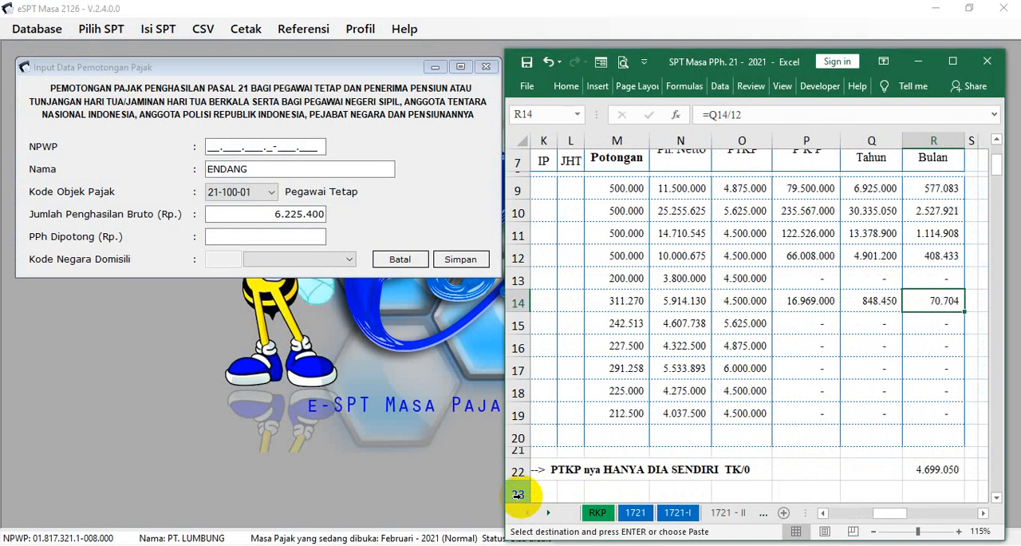
left_click(314, 237)
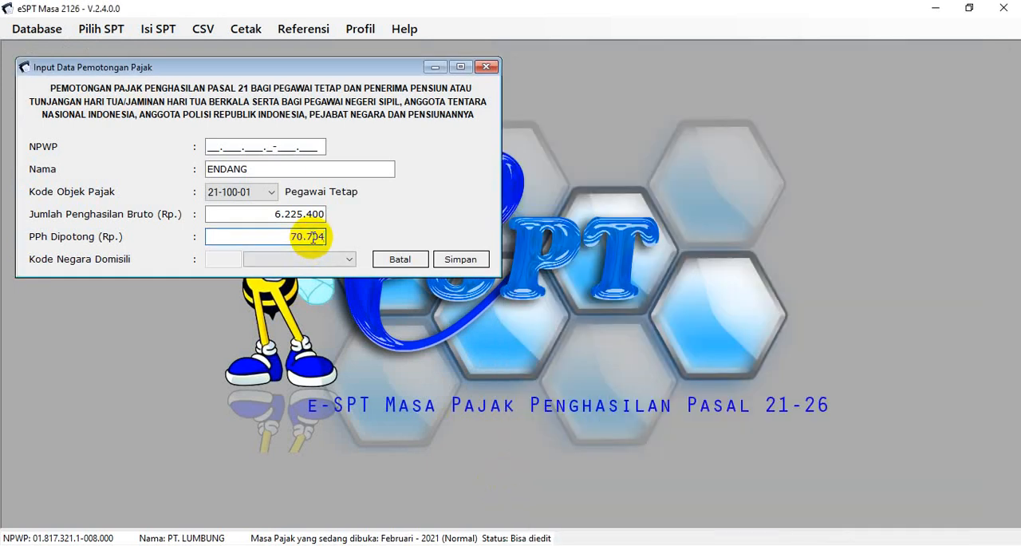
Fill the NPWP field entirely with zeros, save the withholding entry, and decline recording another one
left_click(466, 260)
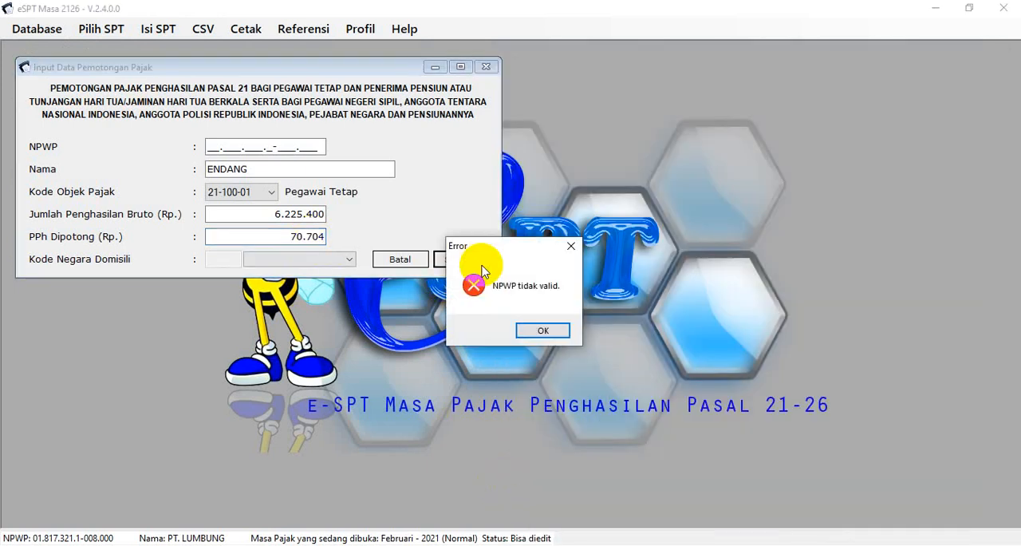
left_click(539, 329)
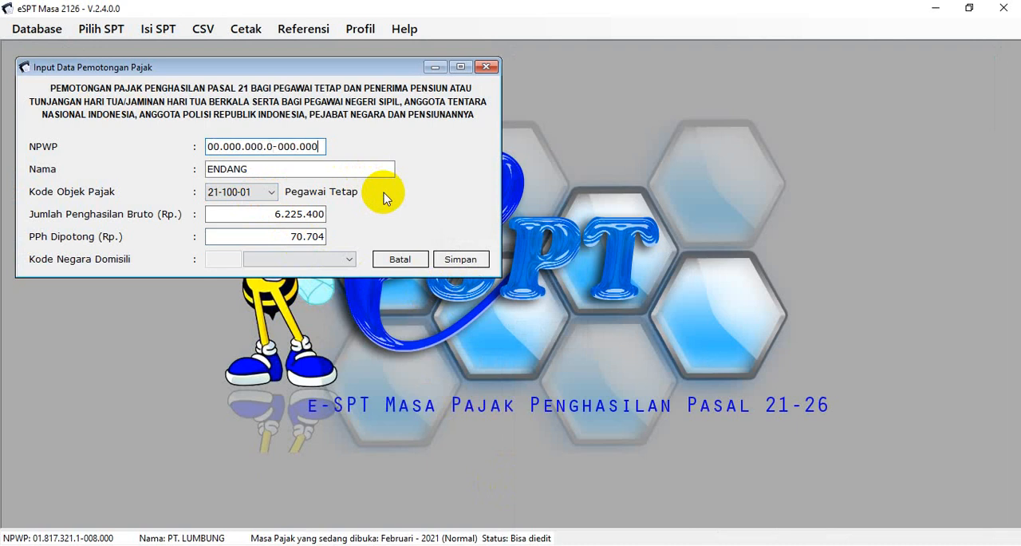
left_click(447, 262)
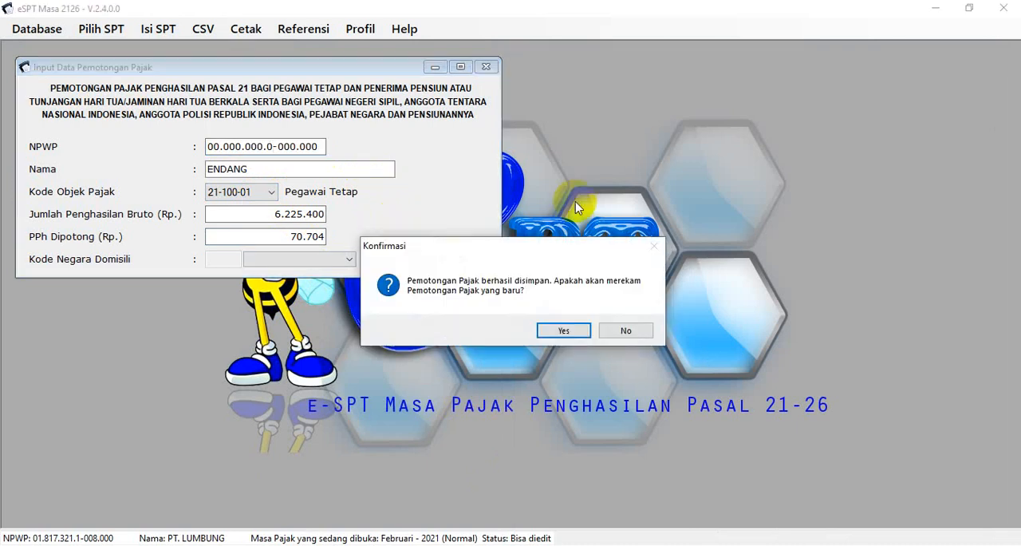
left_click(634, 333)
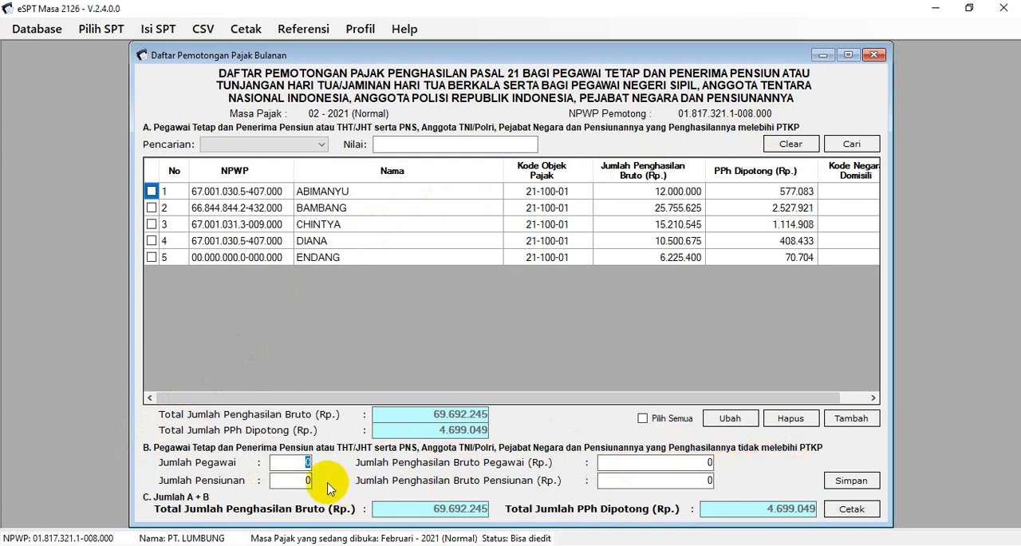
Set section B's Jumlah Pegawai to 6 and copy the total gross income 27.975.400 from cell I23 of the Excel workbook
left_click(696, 464)
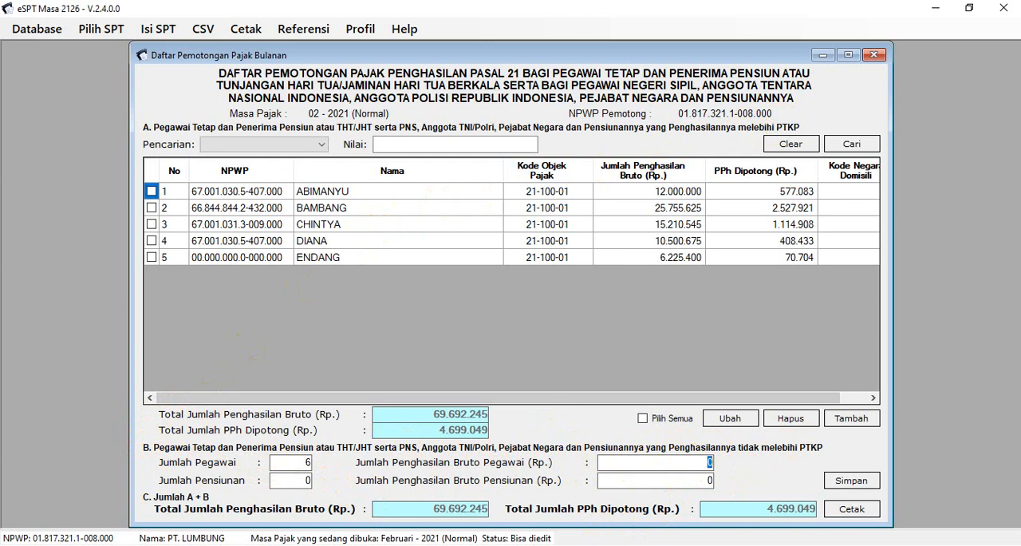
mouse_move(582, 534)
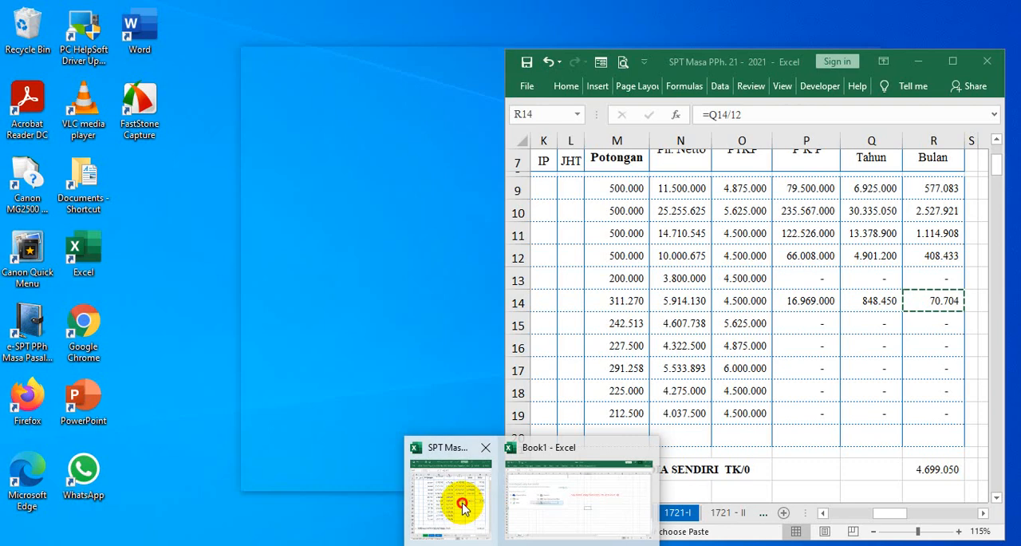
left_click(456, 497)
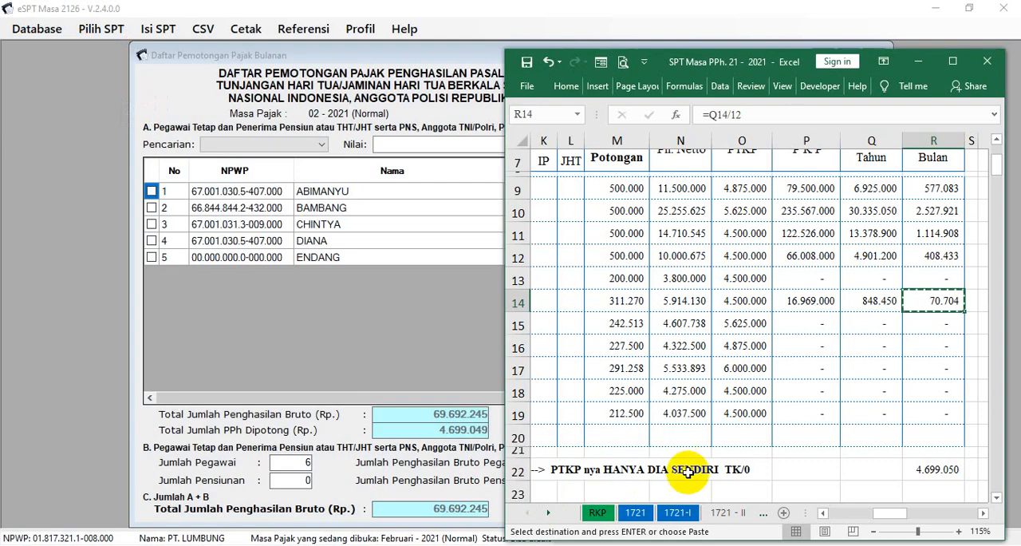
left_click_drag(888, 512, 799, 500)
scroll(707, 424, "down", 4)
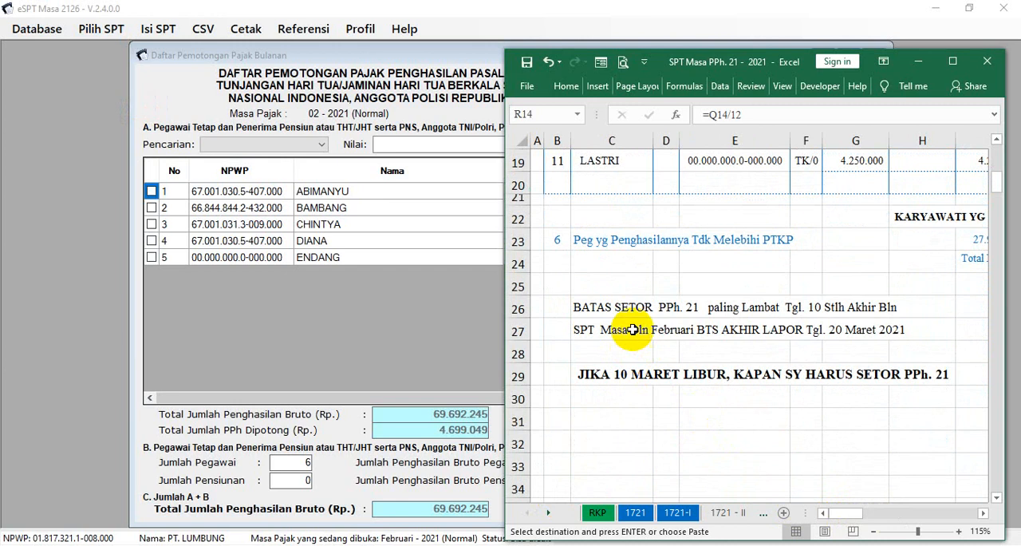
scroll(631, 326, "up", 1)
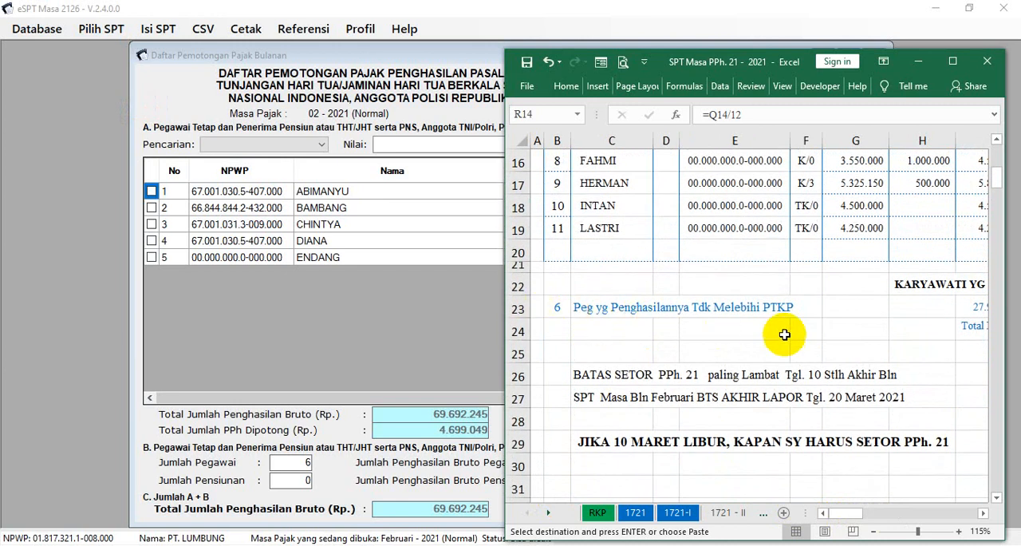
left_click(923, 311)
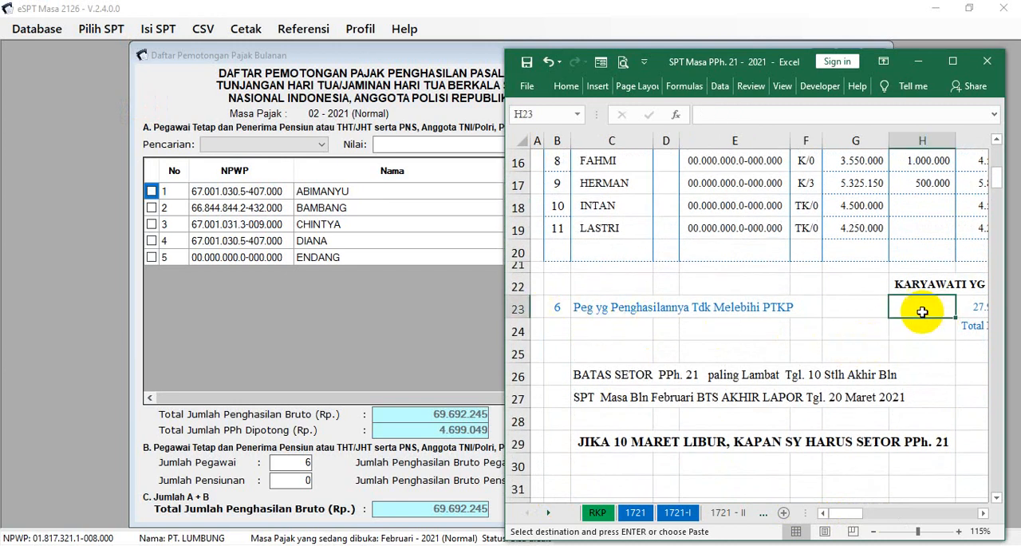
scroll(922, 312, "right", 2)
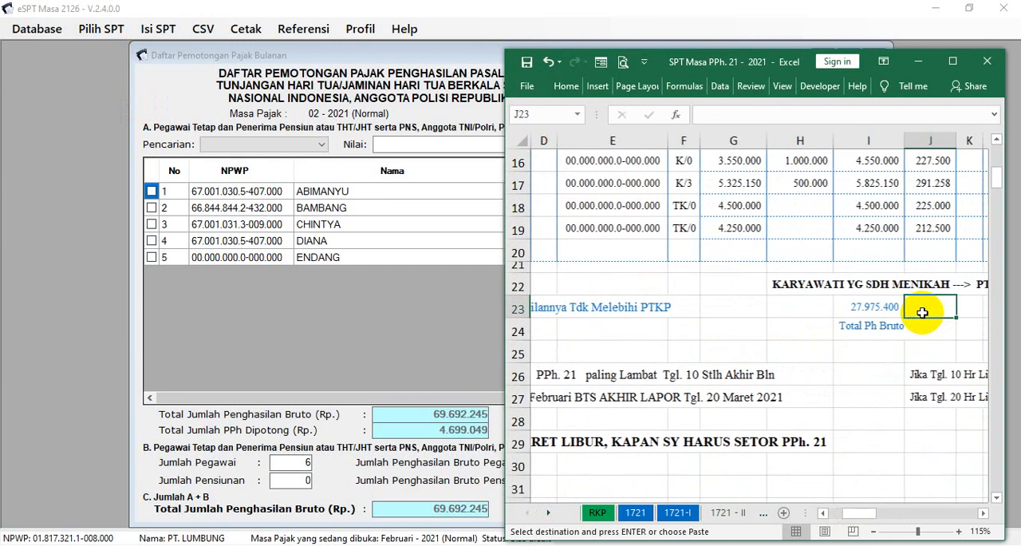
left_click(869, 307)
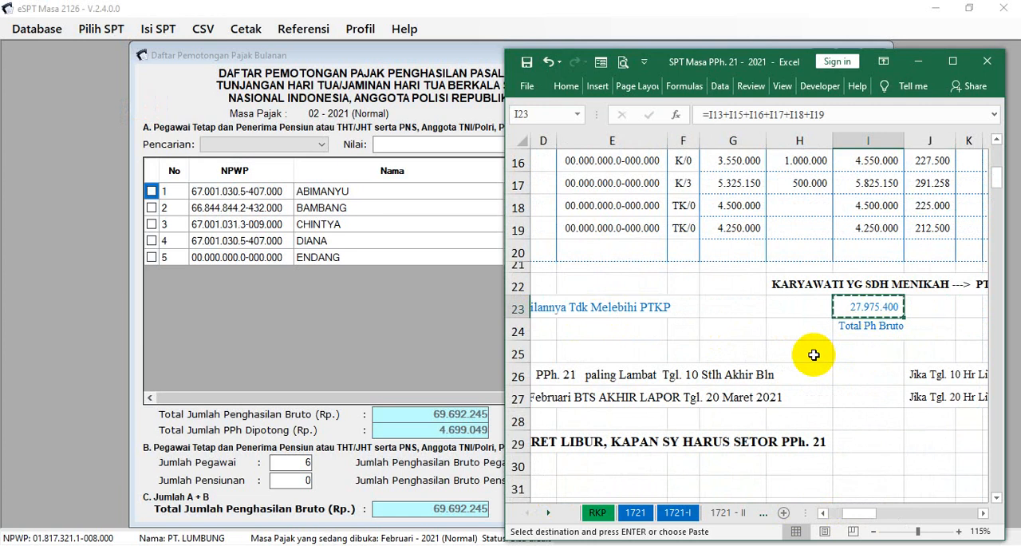
Paste 27.975.400 into Jumlah Penghasilan Bruto Pegawai in section B of the e-SPT list and save the section
left_click(449, 357)
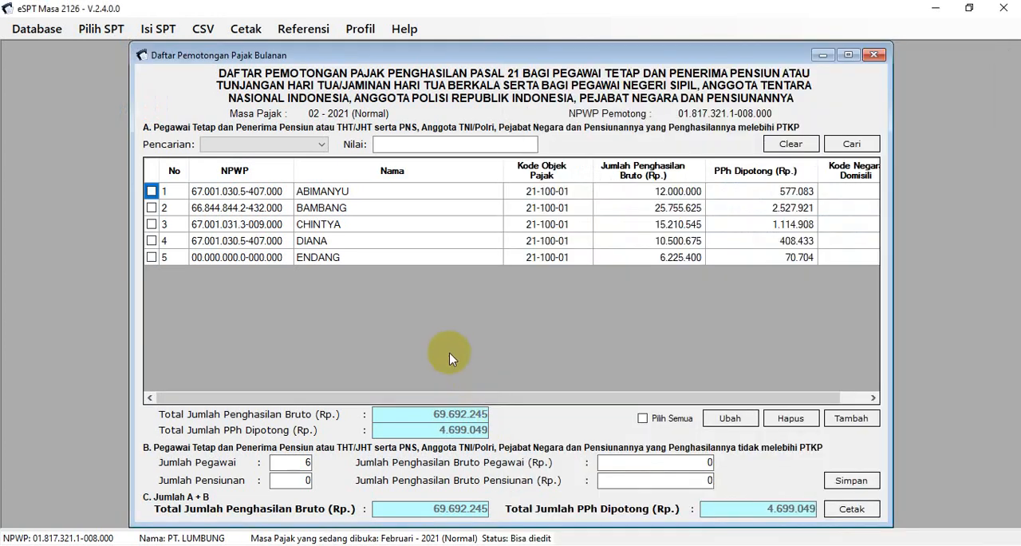
left_click(707, 461)
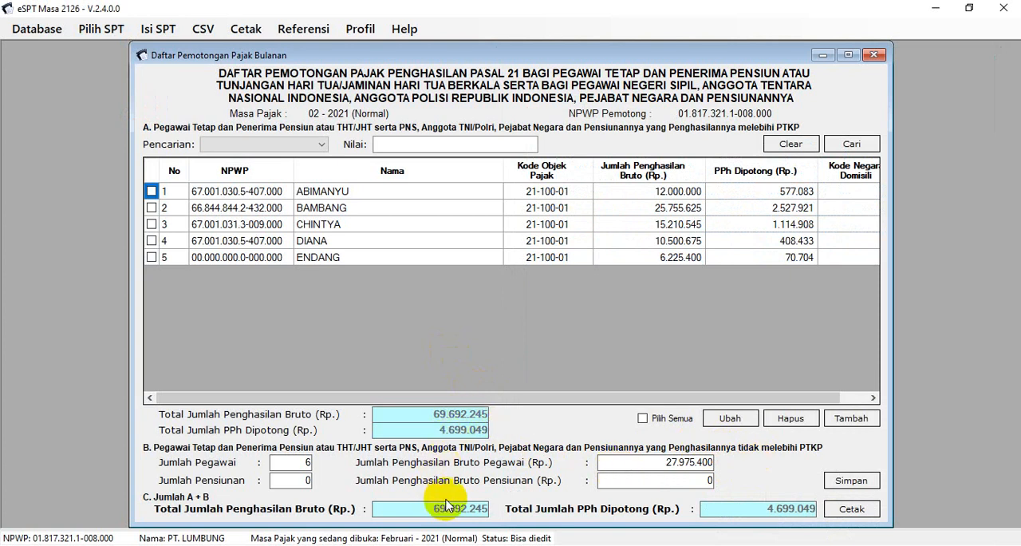
left_click(850, 481)
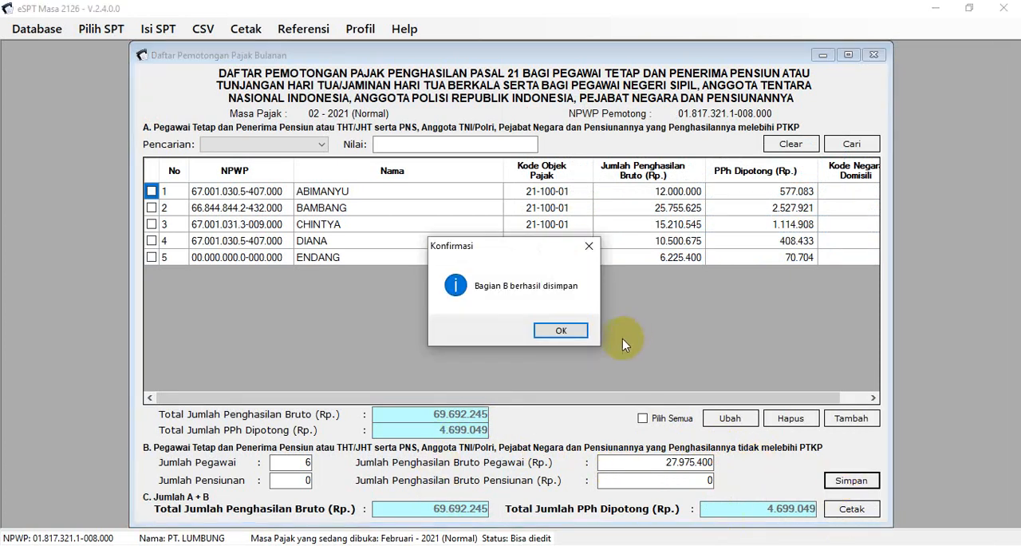
left_click(573, 330)
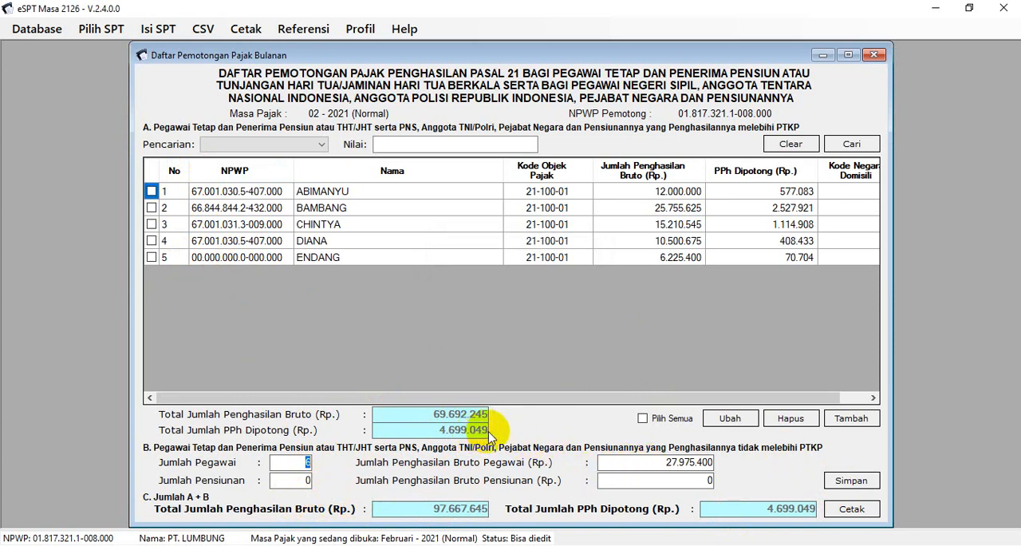
Compare the monthly PPh 21 total in cell R22 of the Excel workbook with Total Jumlah PPh Dipotong in e-SPT
left_click(533, 545)
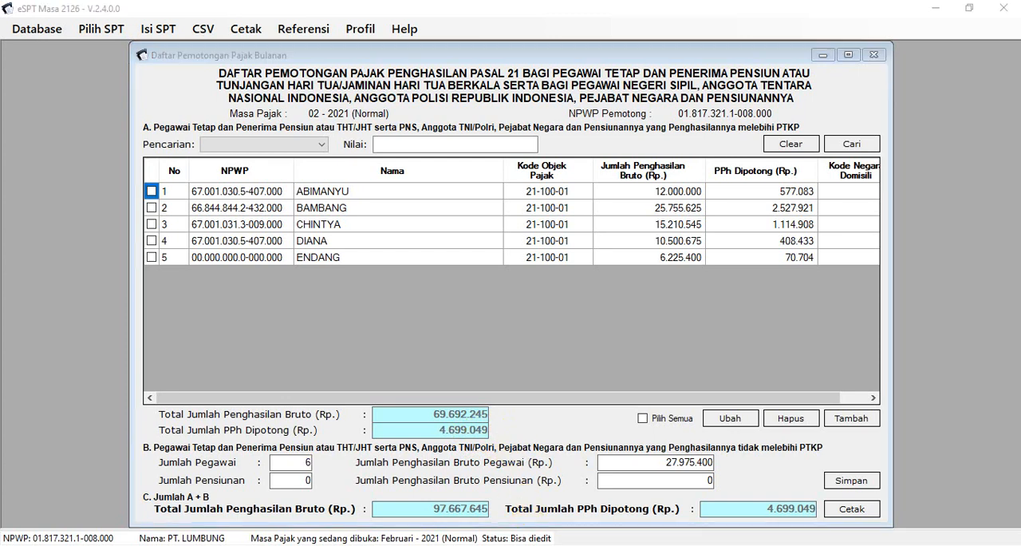
left_click(474, 513)
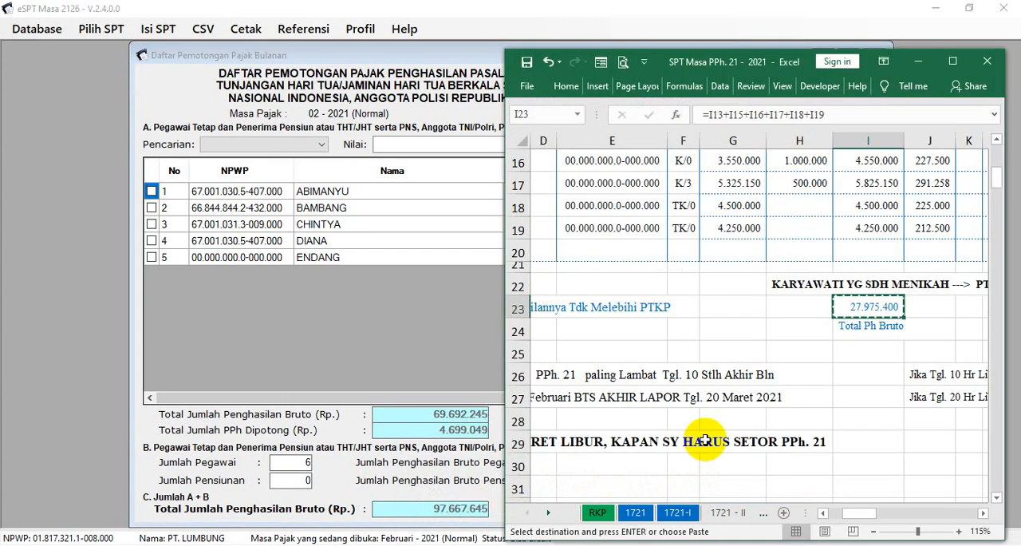
key("Escape")
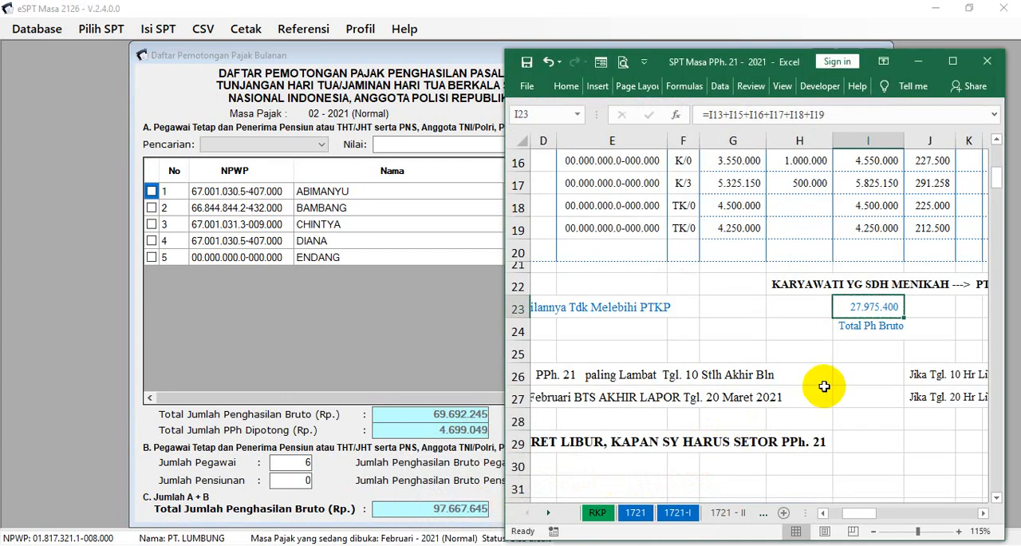
key("Right")
key("Right")
key("Right")
key("Right")
key("Right")
key("Right")
key("Right")
key("Right")
key("Right")
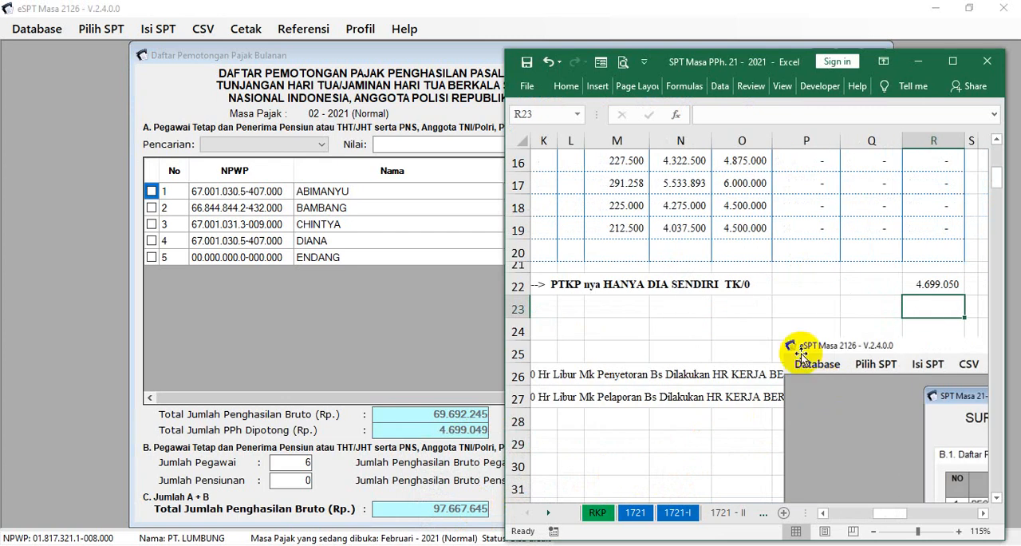
left_click(919, 285)
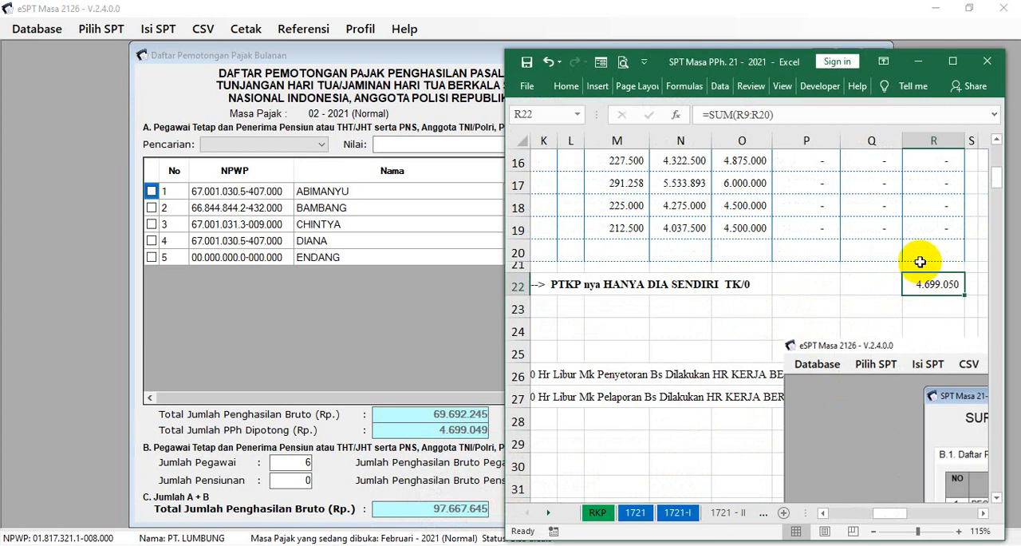
left_click(478, 273)
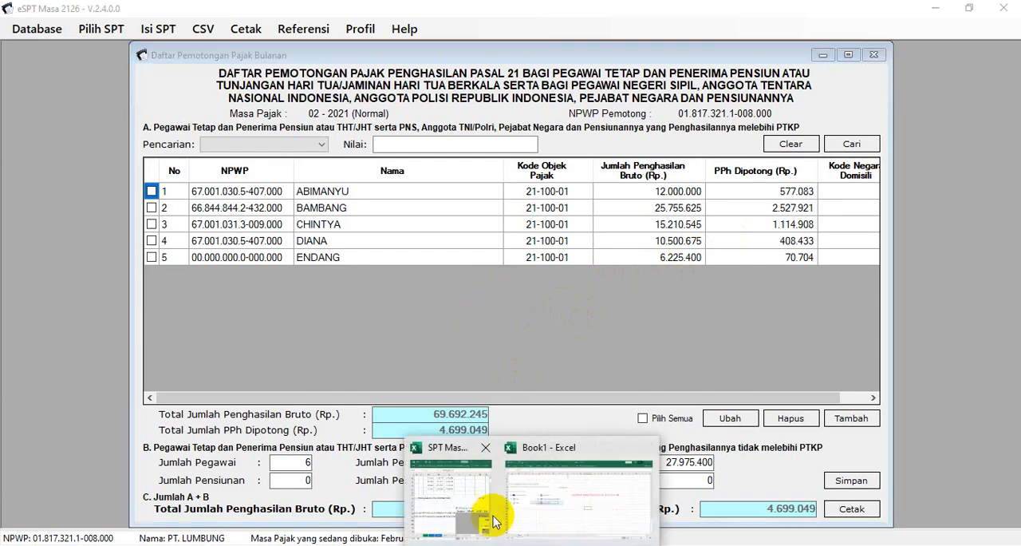
left_click(478, 510)
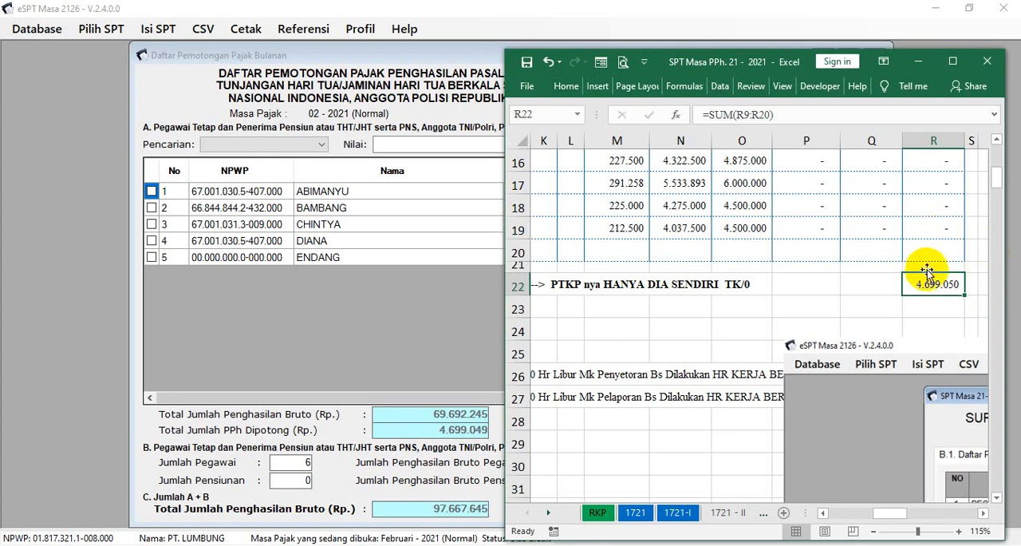
left_click(467, 307)
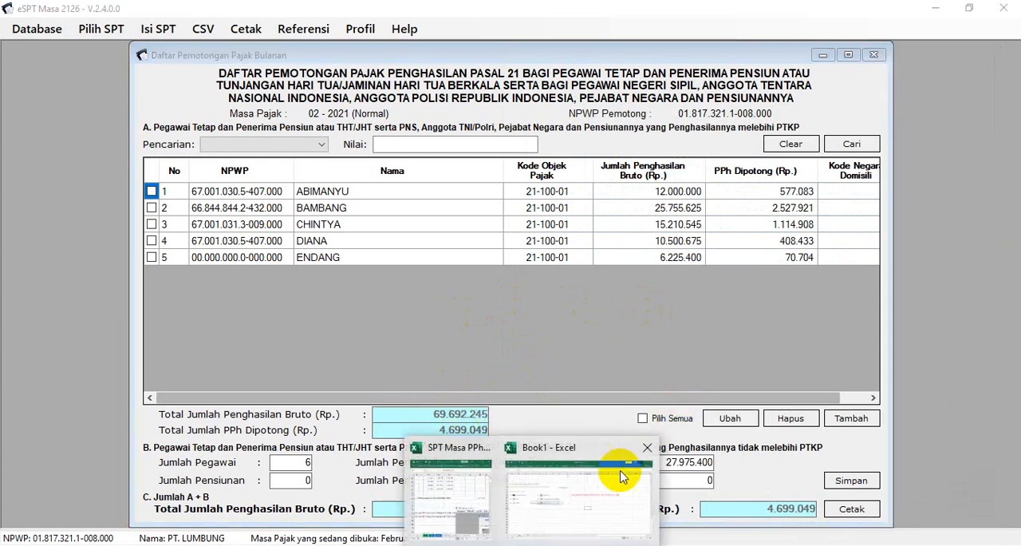
left_click(479, 502)
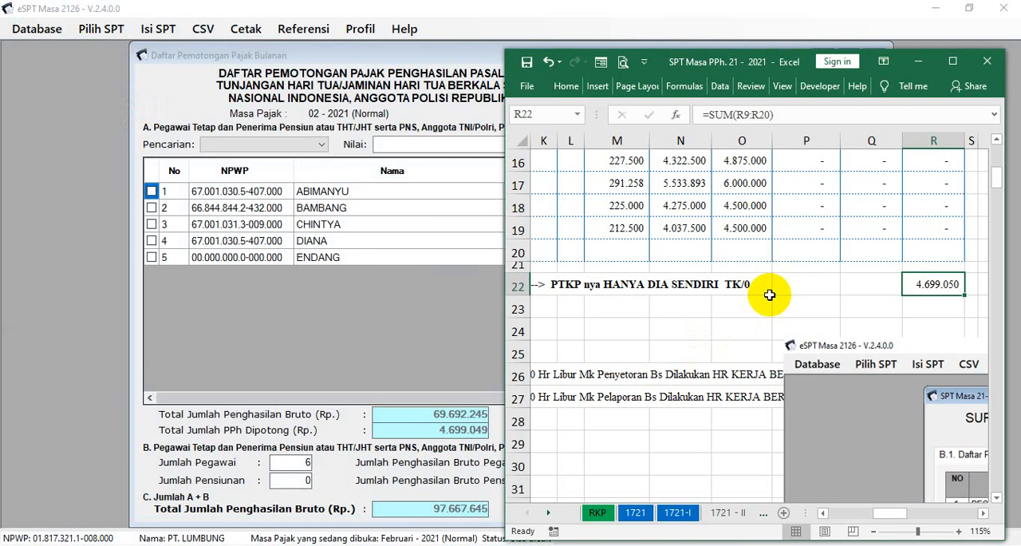
left_click(467, 363)
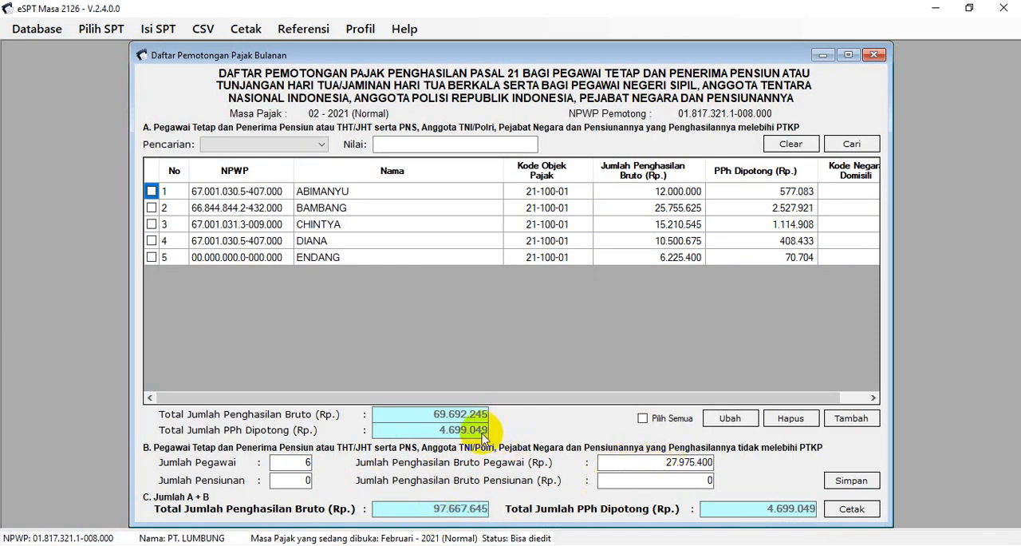
Save section B again and close the Daftar Pemotongan Pajak Bulanan window
left_click(850, 480)
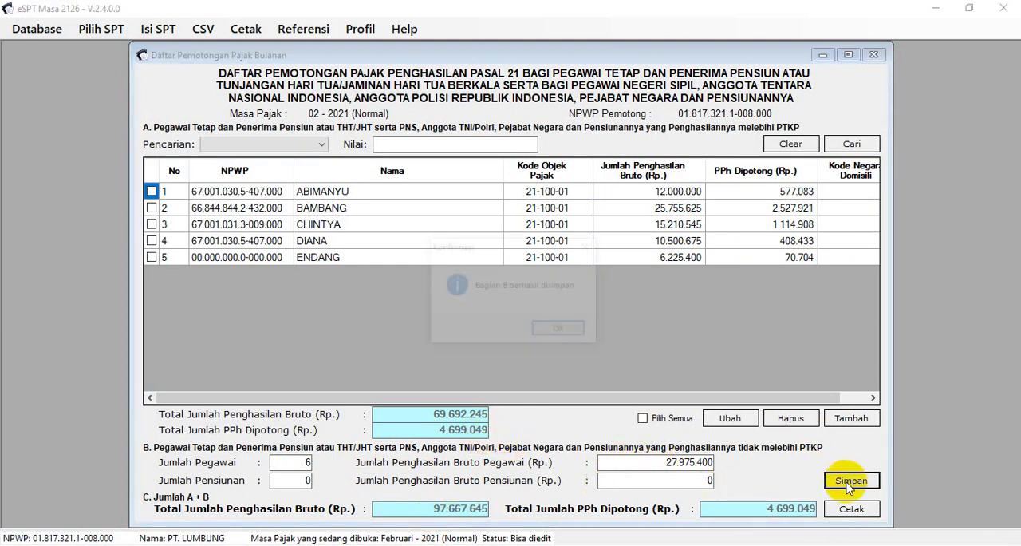
left_click(581, 331)
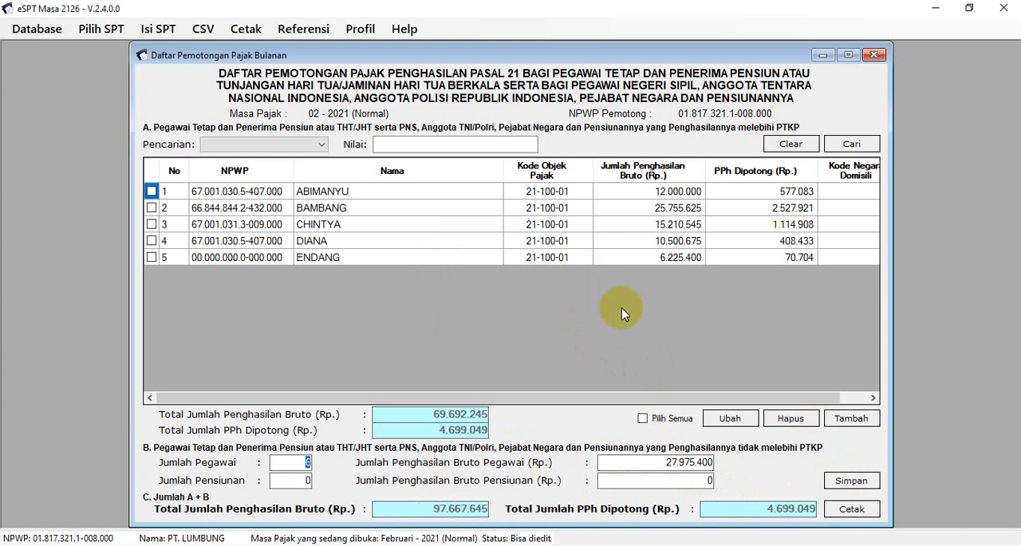
left_click(873, 55)
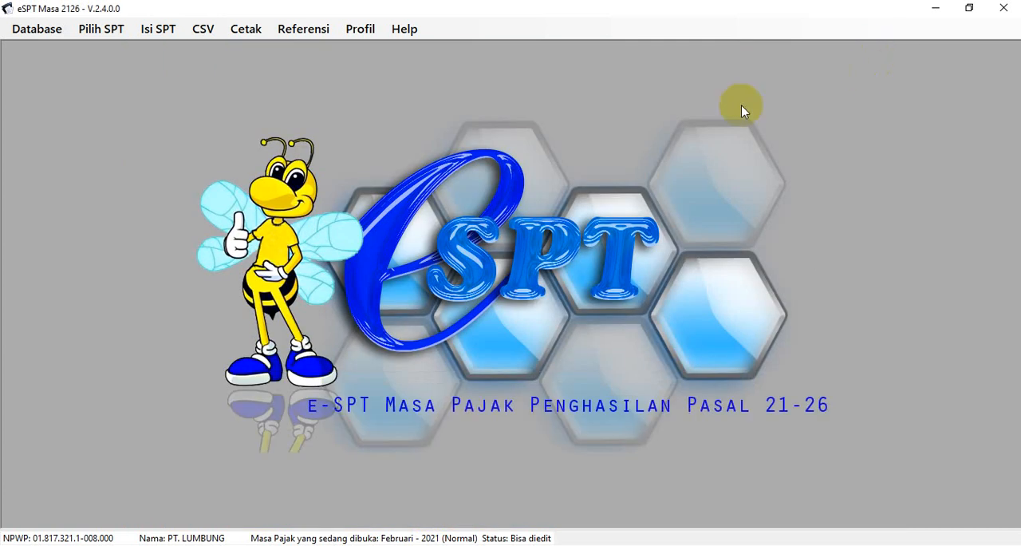
Open the SPT Induk (1721) form and bring up its B.2. Penghitungan PPh section
left_click(166, 30)
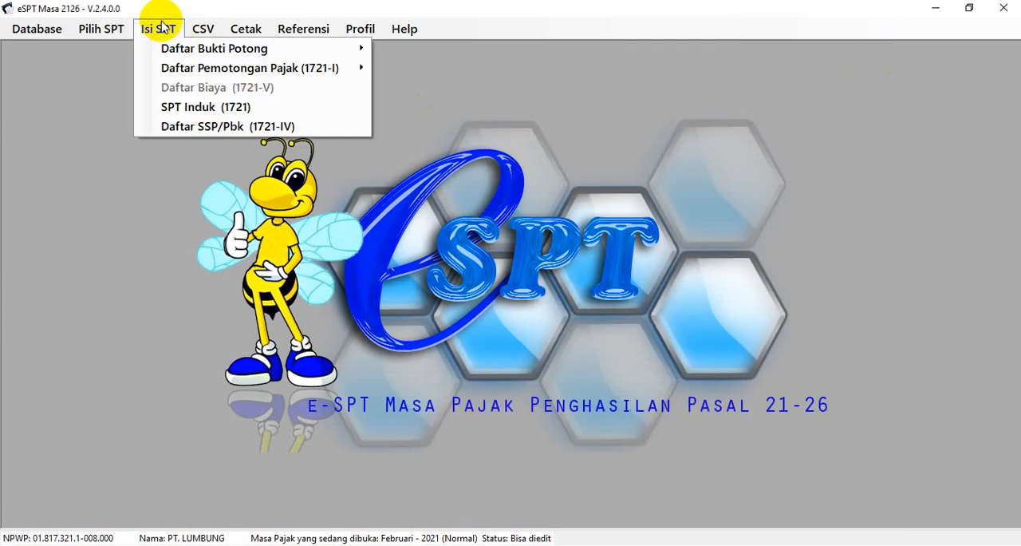
left_click(188, 107)
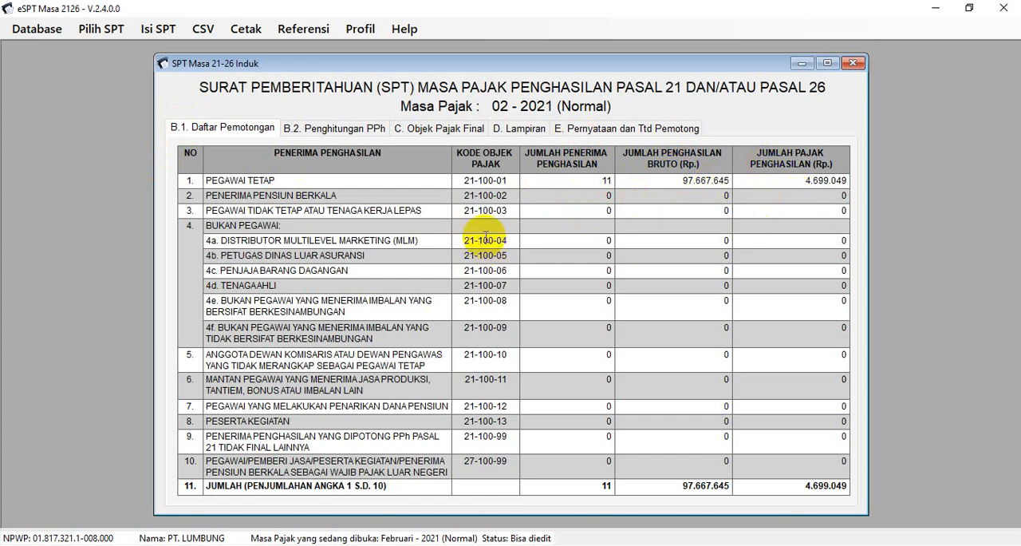
left_click(317, 130)
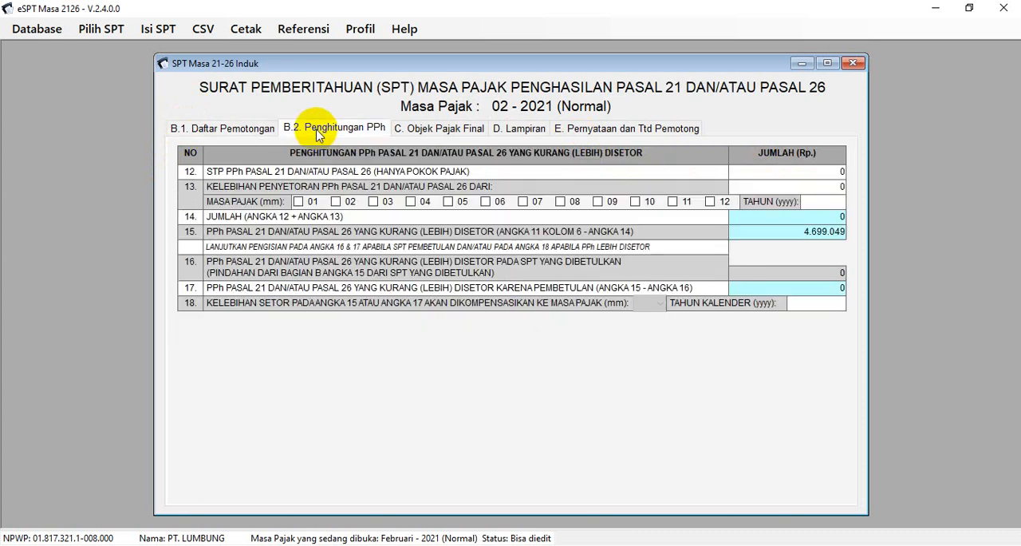
Review sections C. Objek Pajak Final and D. Lampiran of the SPT Induk, and bring up E. Pernyataan dan Ttd Pemotong
left_click(462, 130)
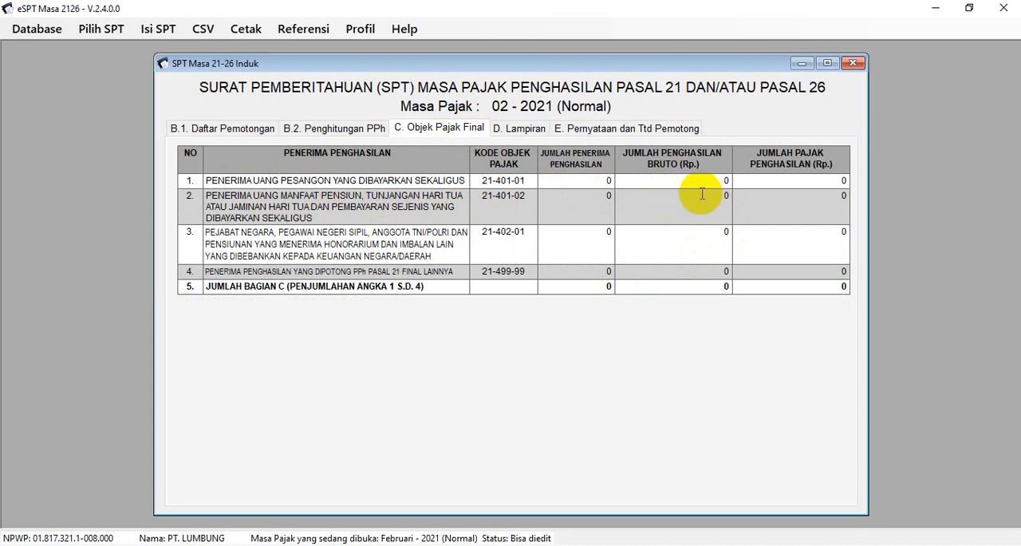
left_click(513, 129)
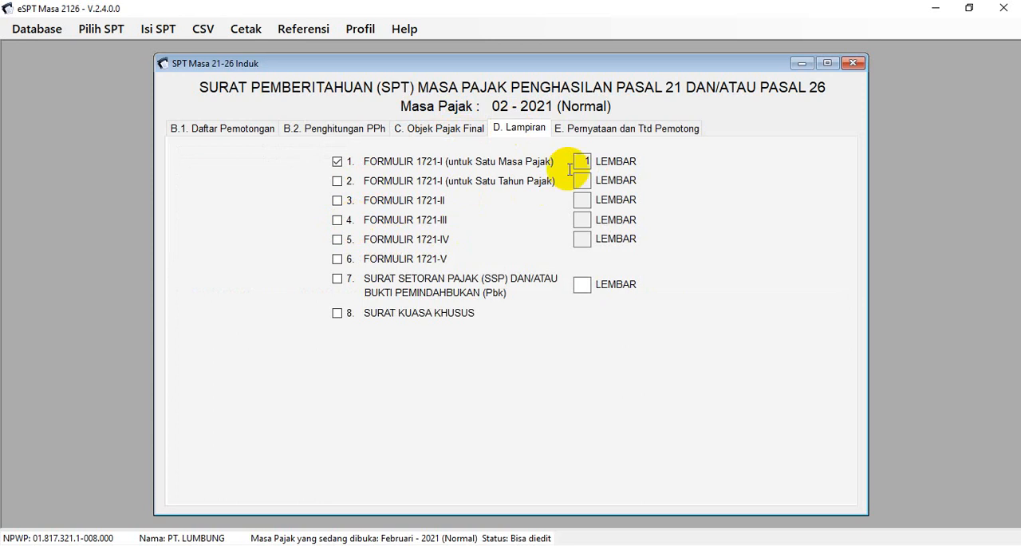
left_click(616, 129)
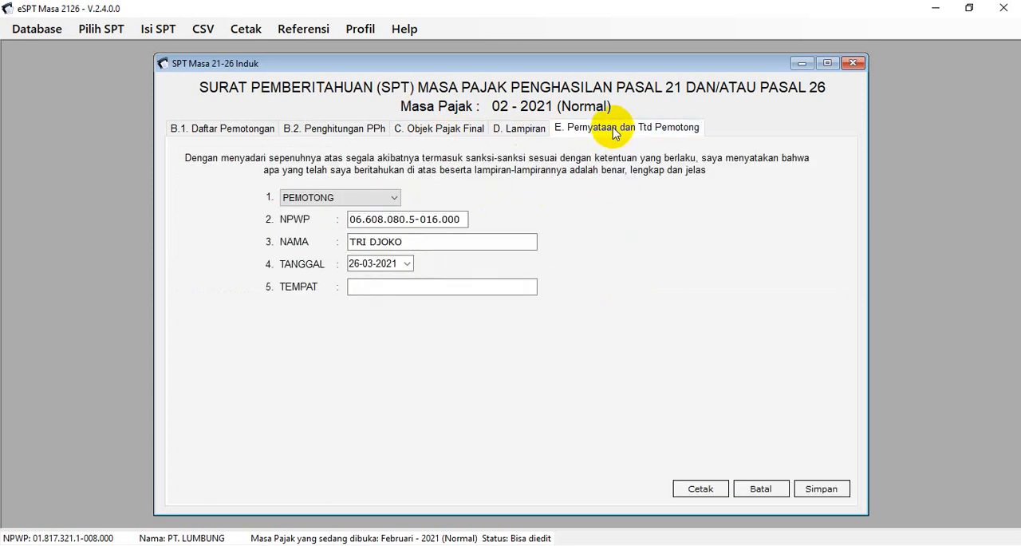
Set Tempat to JAKARTA in the withholder's declaration, save the SPT Induk and close the form
left_click(381, 287)
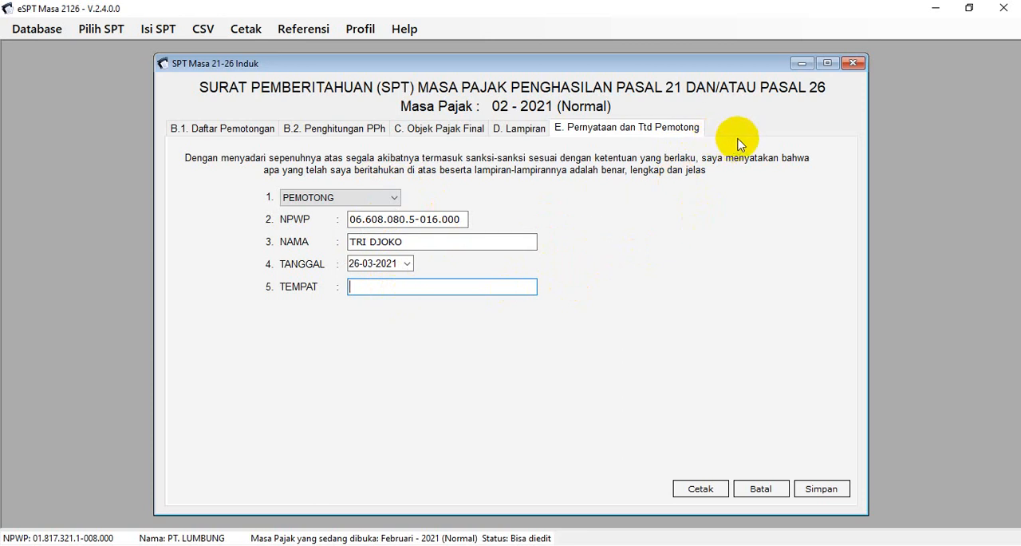
left_click(461, 286)
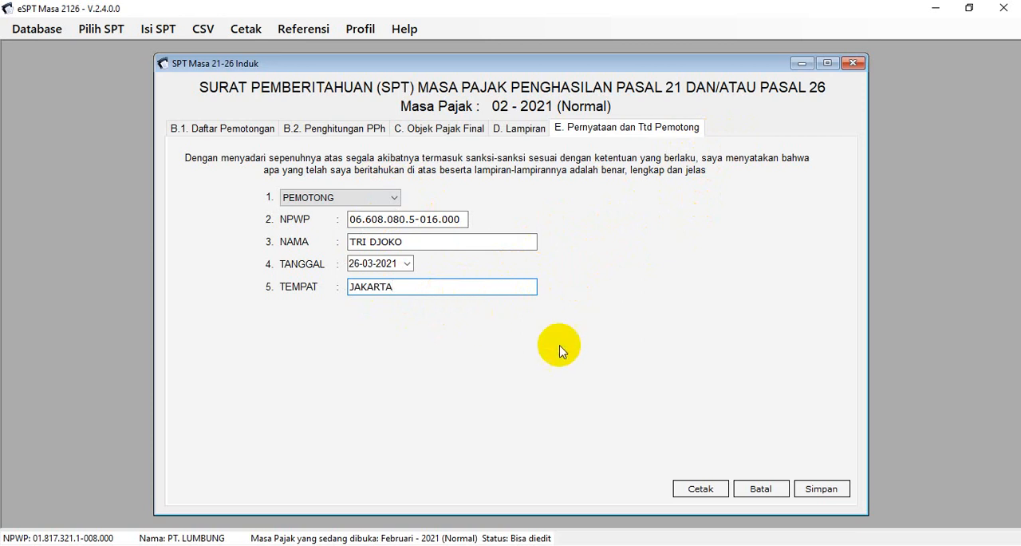
left_click(821, 489)
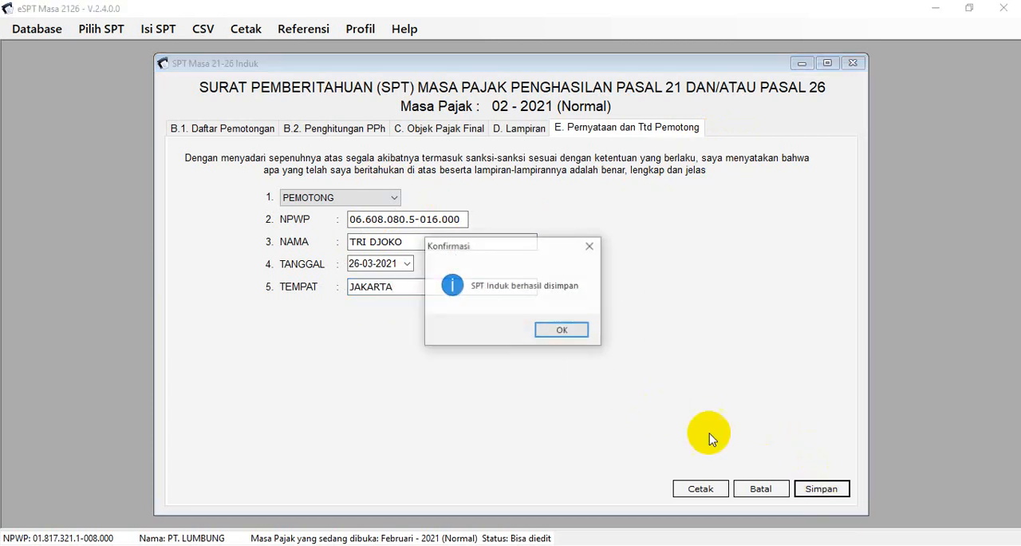
left_click(562, 331)
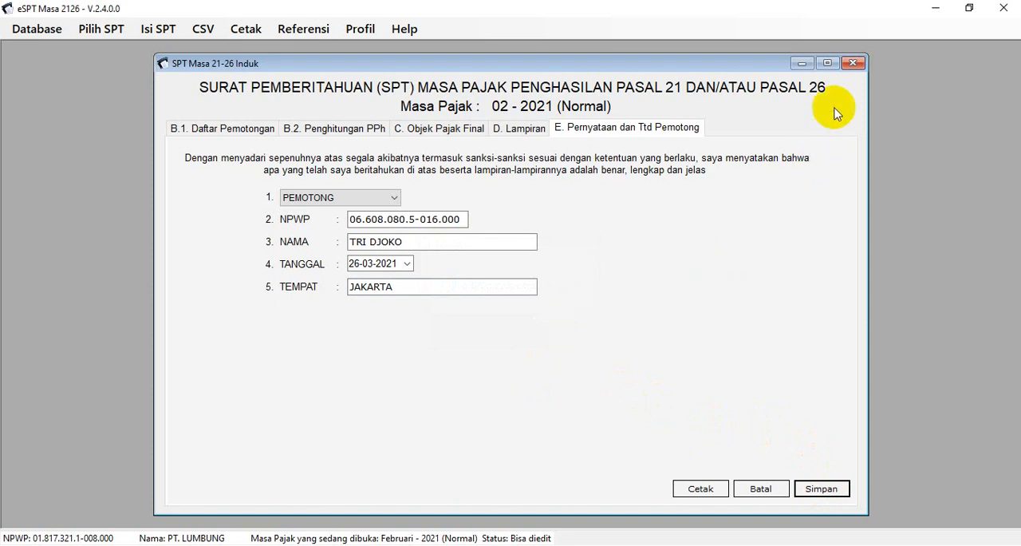
left_click(854, 64)
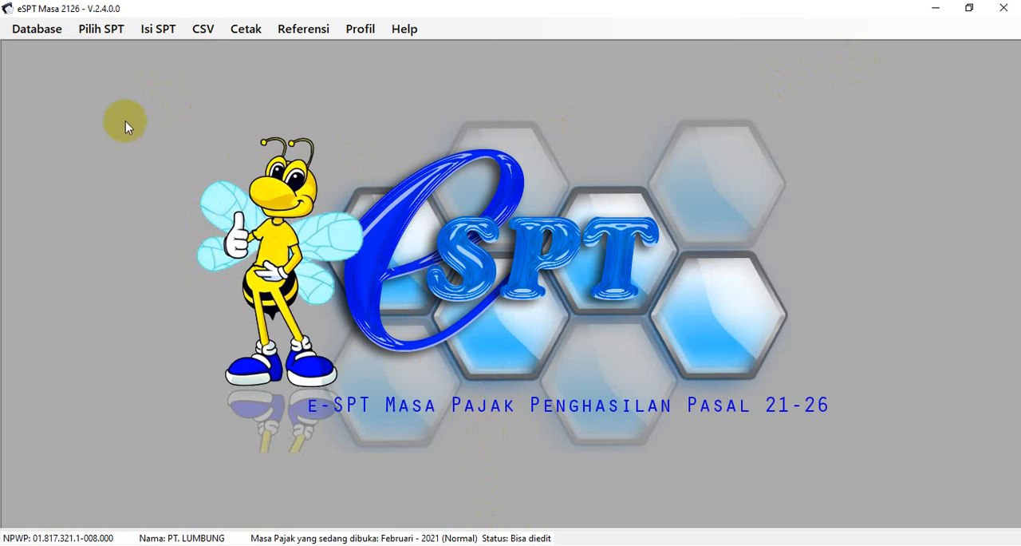
Reopen the Februari 2021 return with Pembetulan 0 from the list of SPTs already created
left_click(99, 31)
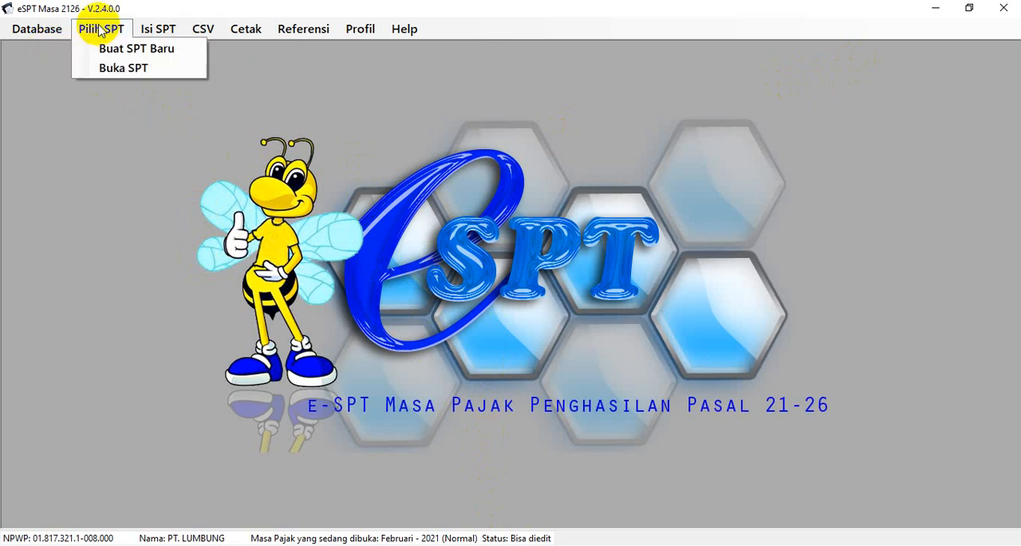
left_click(111, 68)
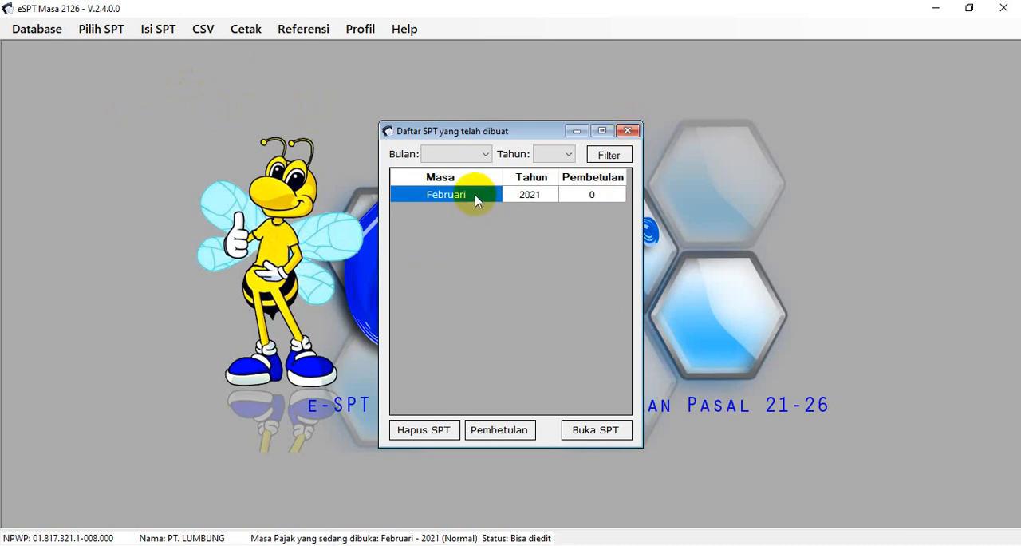
left_click(600, 430)
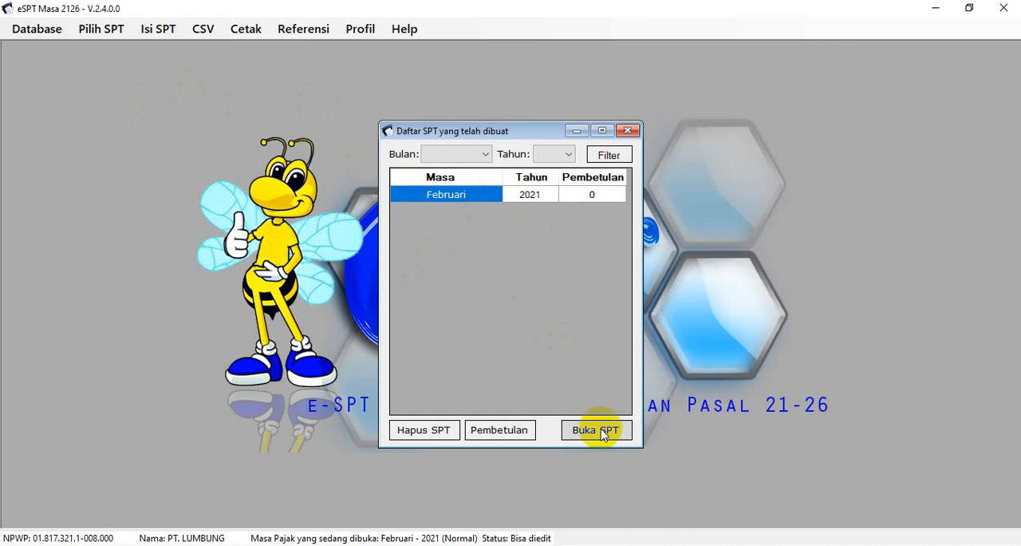
left_click(548, 329)
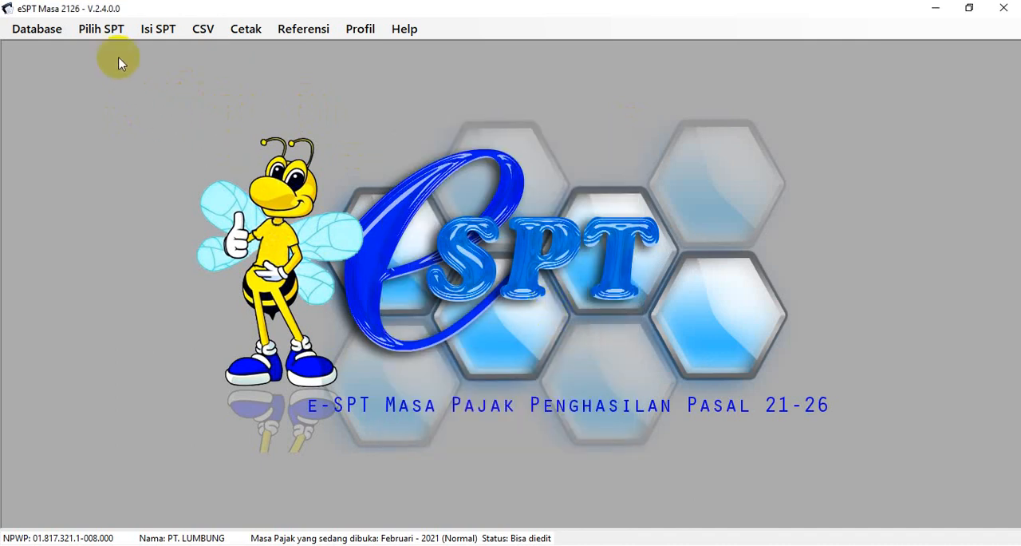
Open the Satu Masa Pajak list of Daftar Pemotongan Pajak (1721-I)
left_click(103, 30)
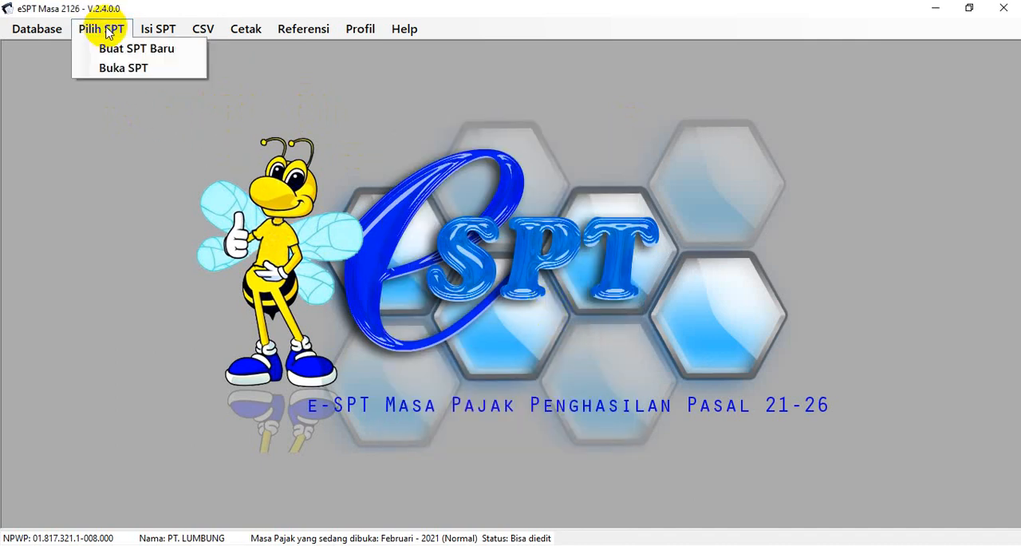
left_click(151, 30)
left_click(151, 32)
mouse_move(170, 68)
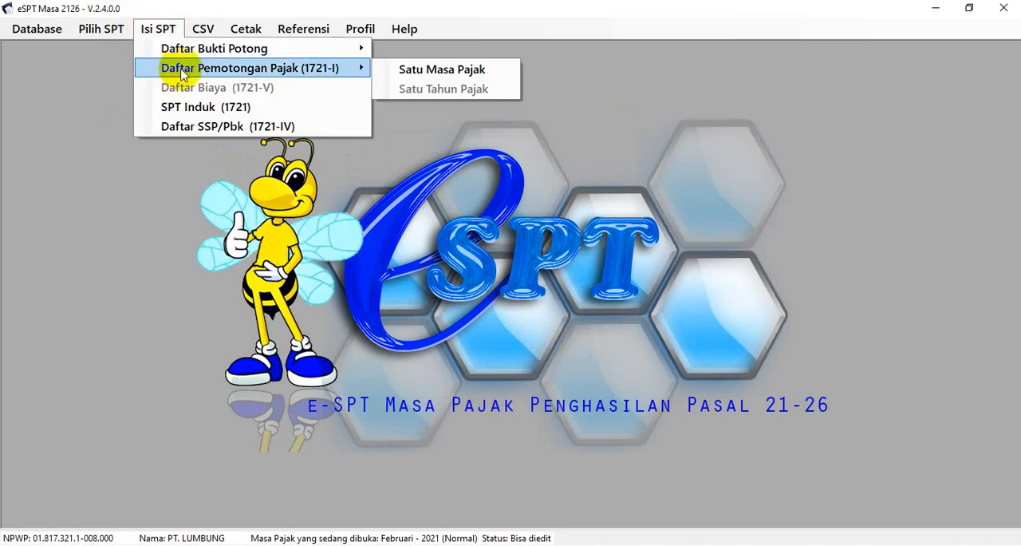
left_click(414, 72)
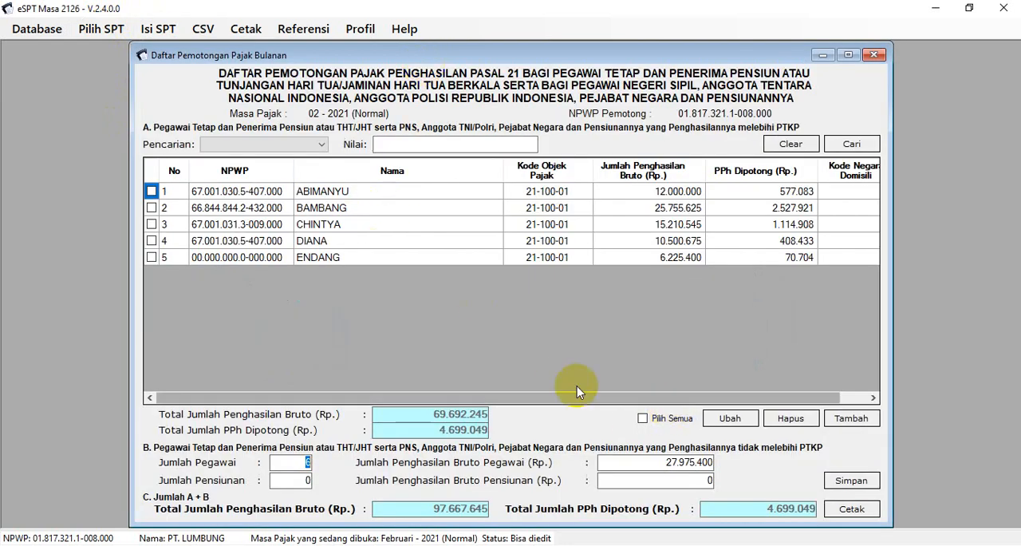
Open the first employee's withholding record for editing, check its Kode Objek Pajak and Jumlah Penghasilan Bruto fields, and cancel without saving
left_click(151, 193)
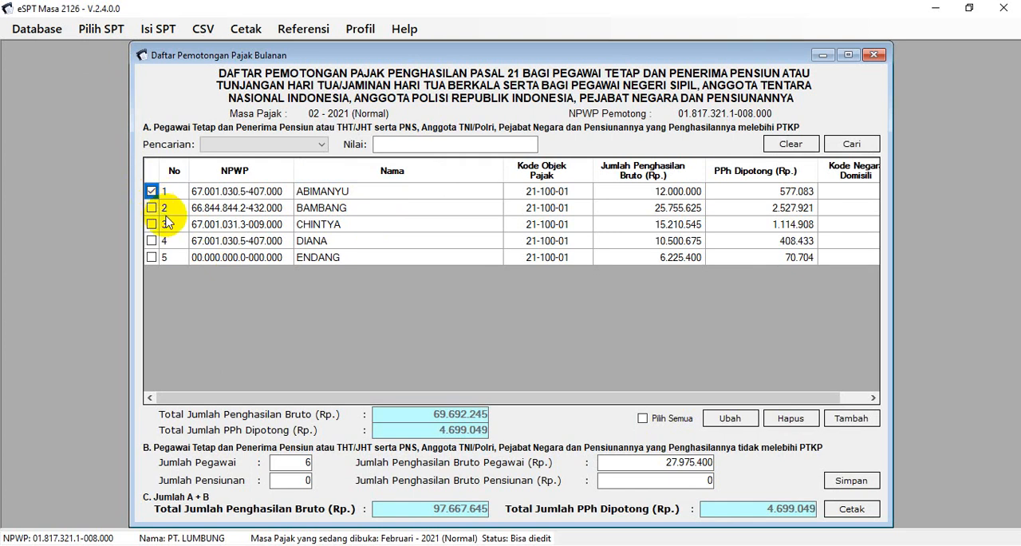
left_click(732, 419)
left_click(515, 311)
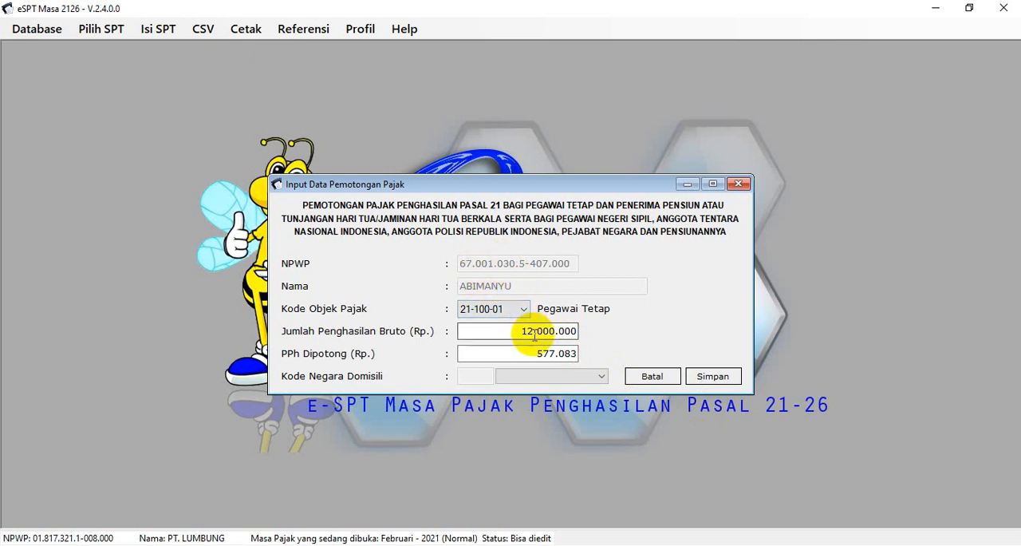
left_click(529, 330)
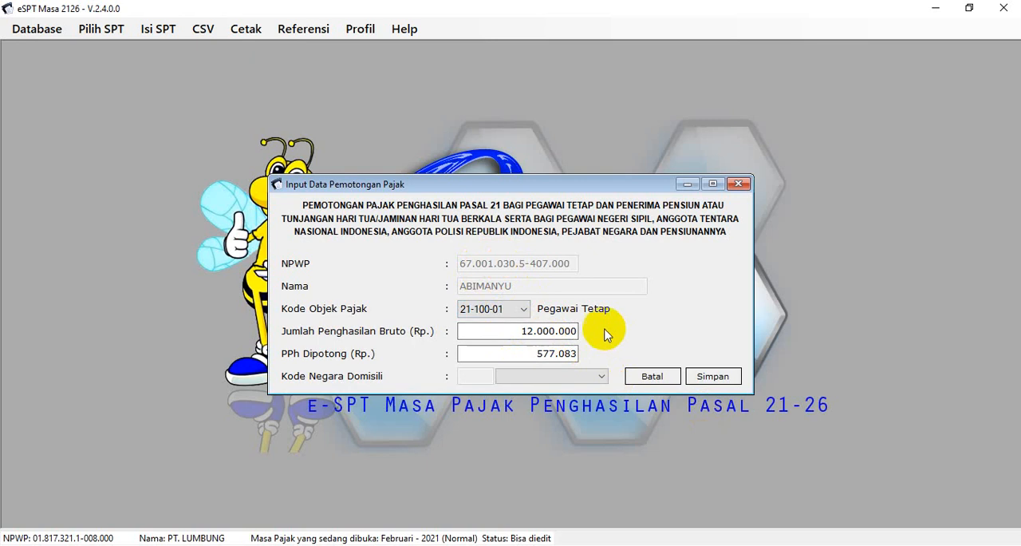
left_click(651, 376)
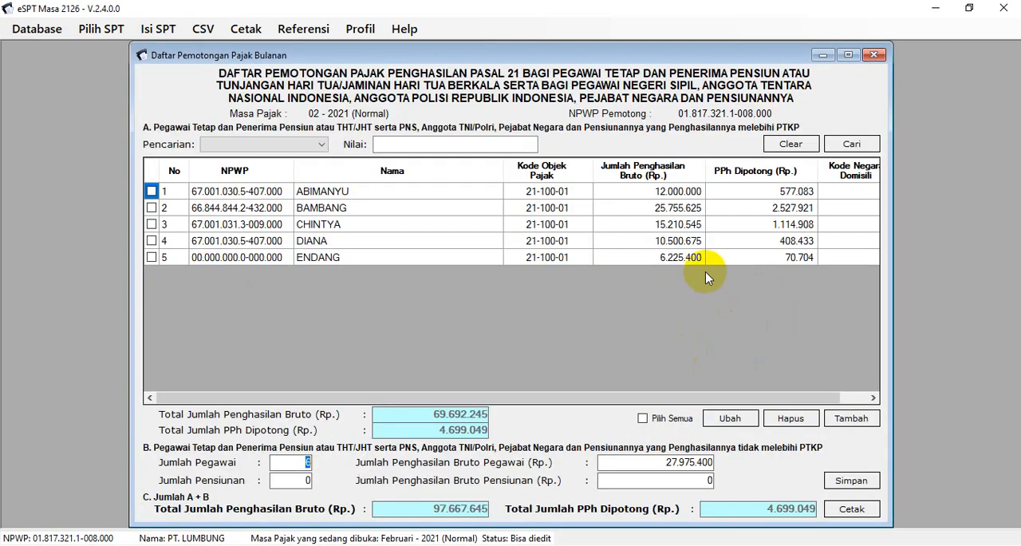